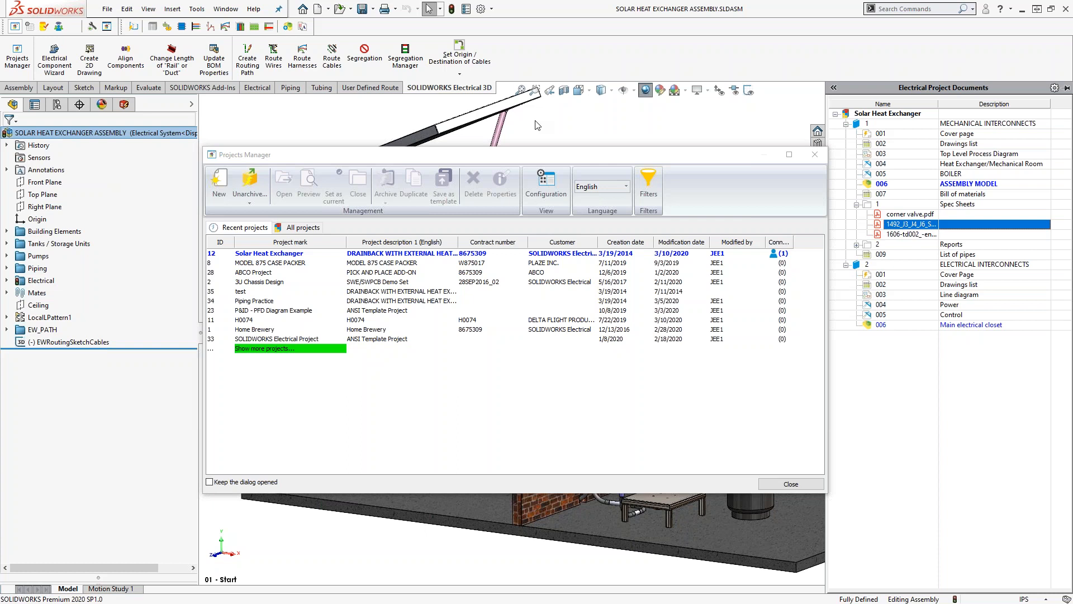
Step: Close the Projects Manager and preview drawing 003, Top Level Process Diagram, from the mechanical interconnects book
left_click(814, 155)
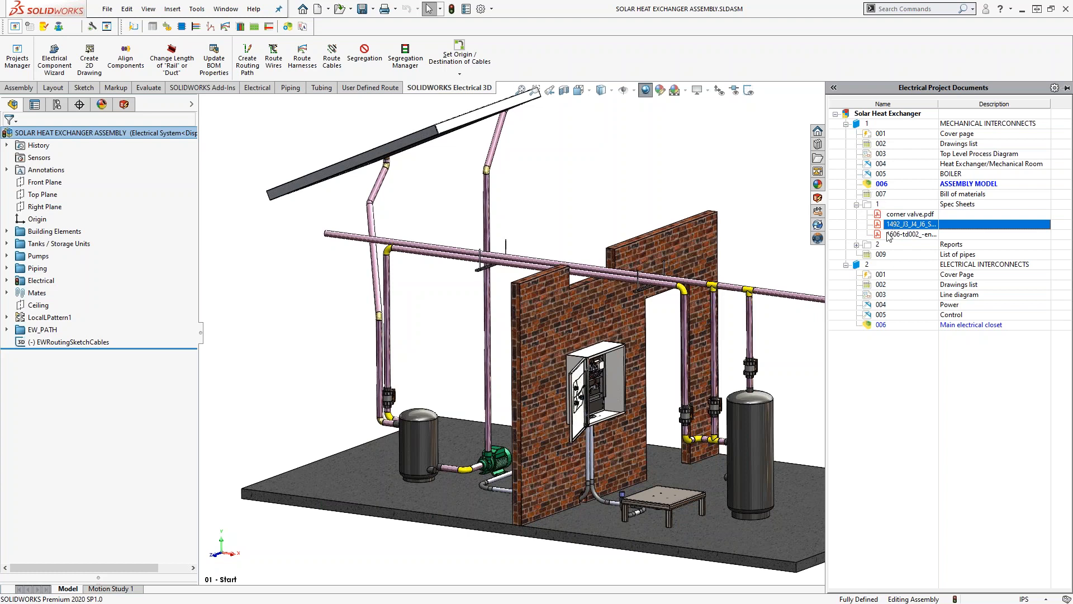
double_click(885, 158)
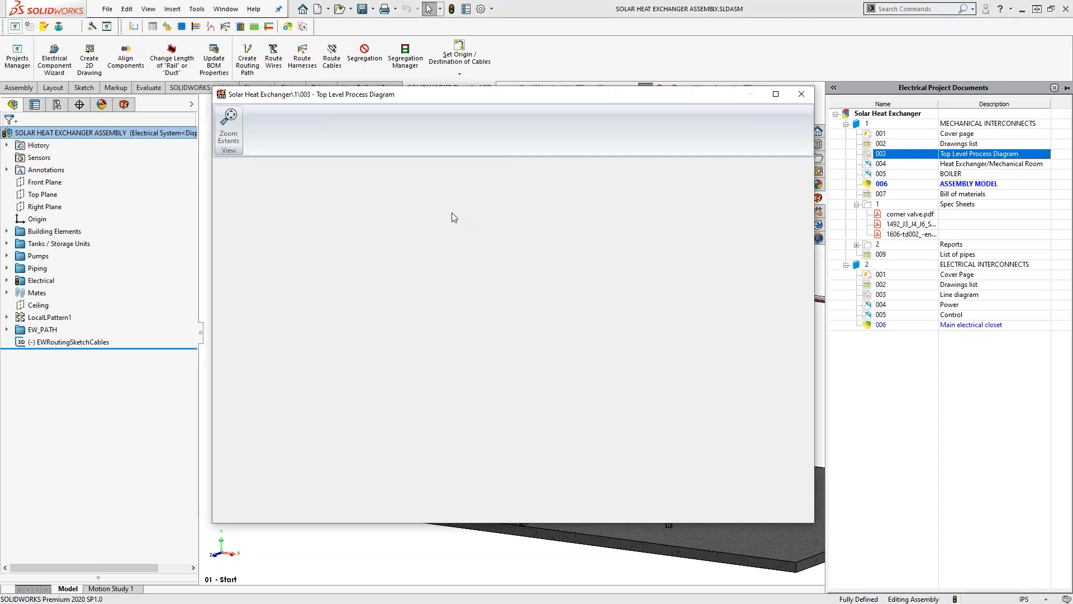
left_click_drag(379, 96, 343, 54)
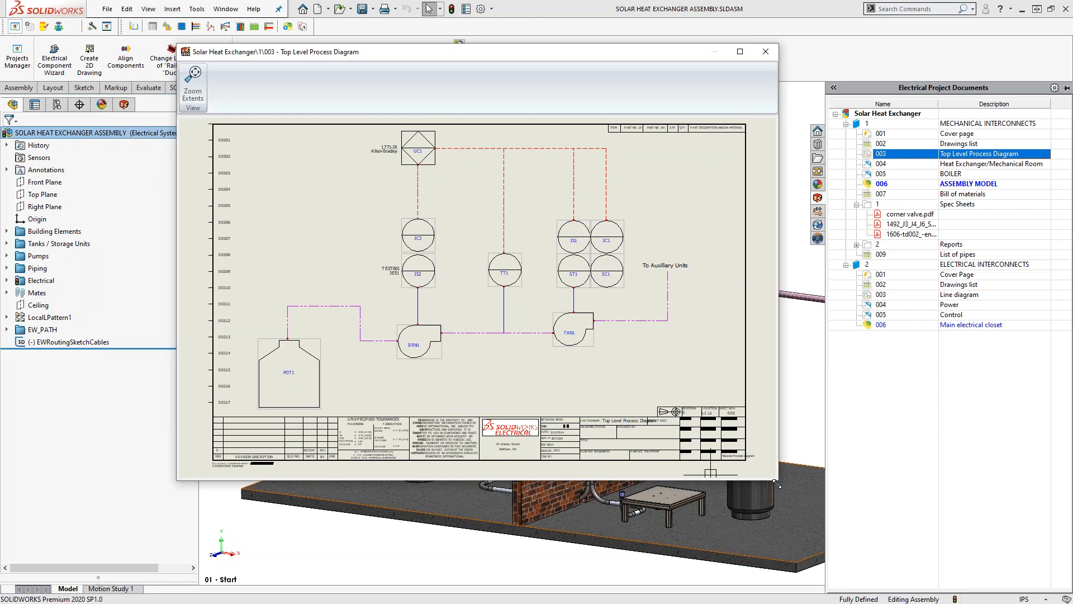
left_click(766, 52)
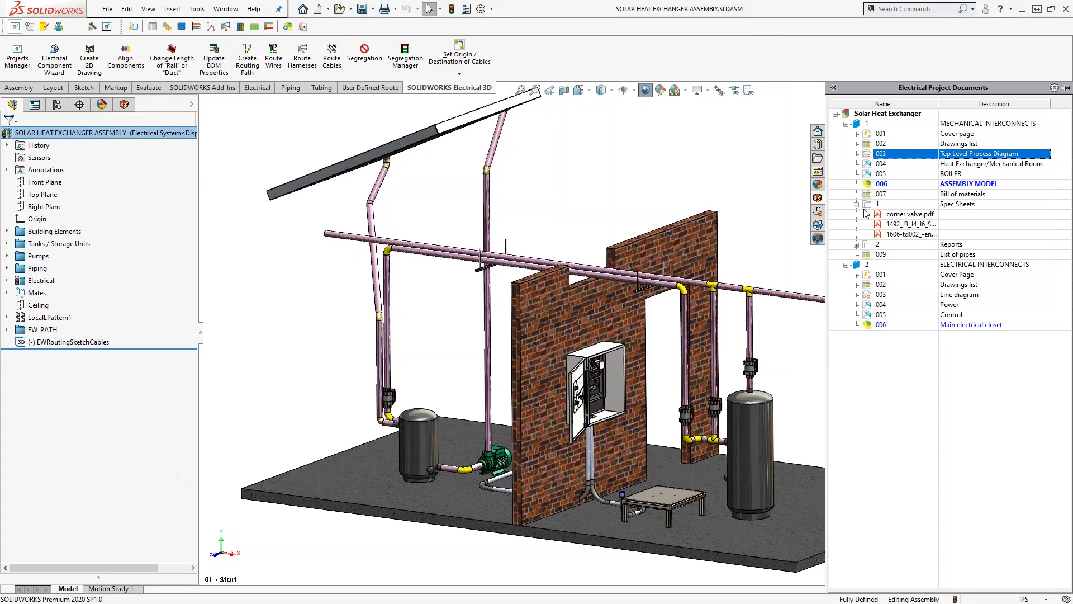
Step: View the attached 1606-td002 power supply PDF from the project's Spec Sheets folder
double_click(896, 235)
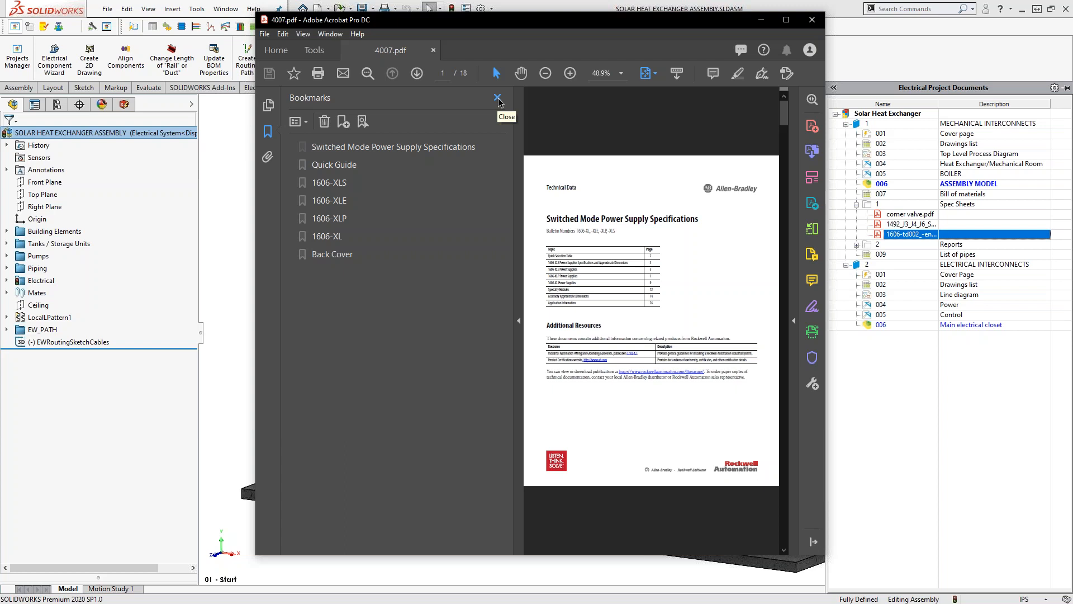
left_click_drag(581, 22, 589, 26)
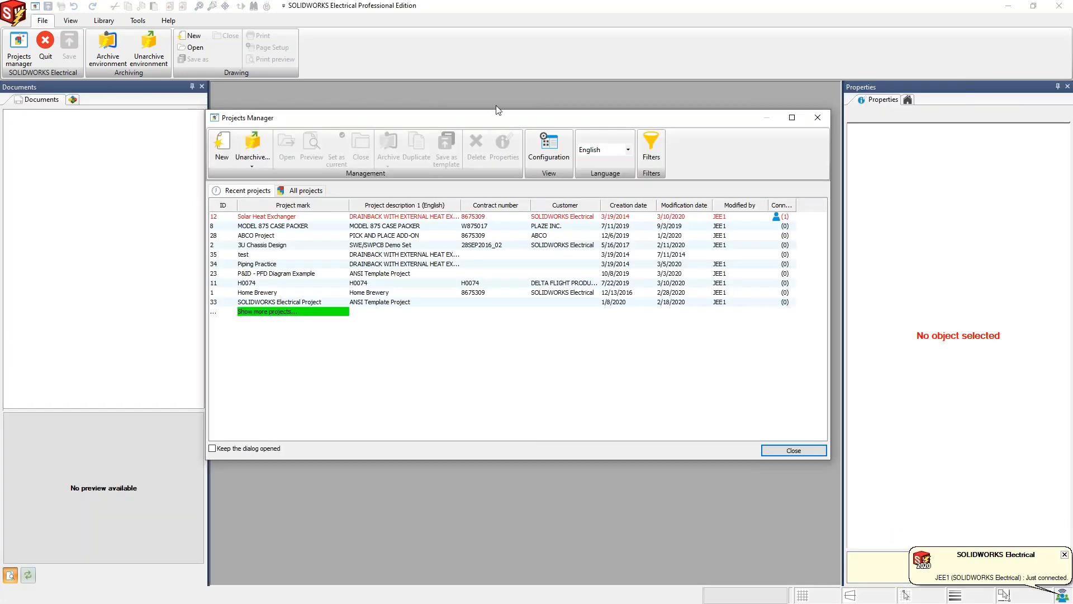
Step: Switch to SOLIDWORKS Electrical and open the Solar Heat Exchanger project, accepting that it is also open elsewhere
left_click_drag(498, 124, 514, 128)
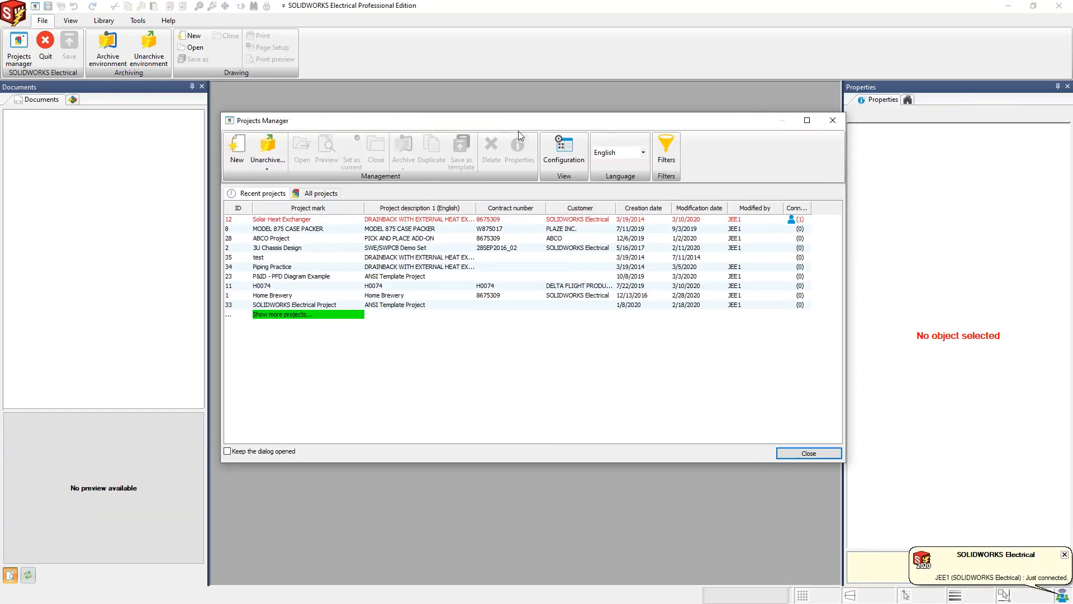
left_click(310, 221)
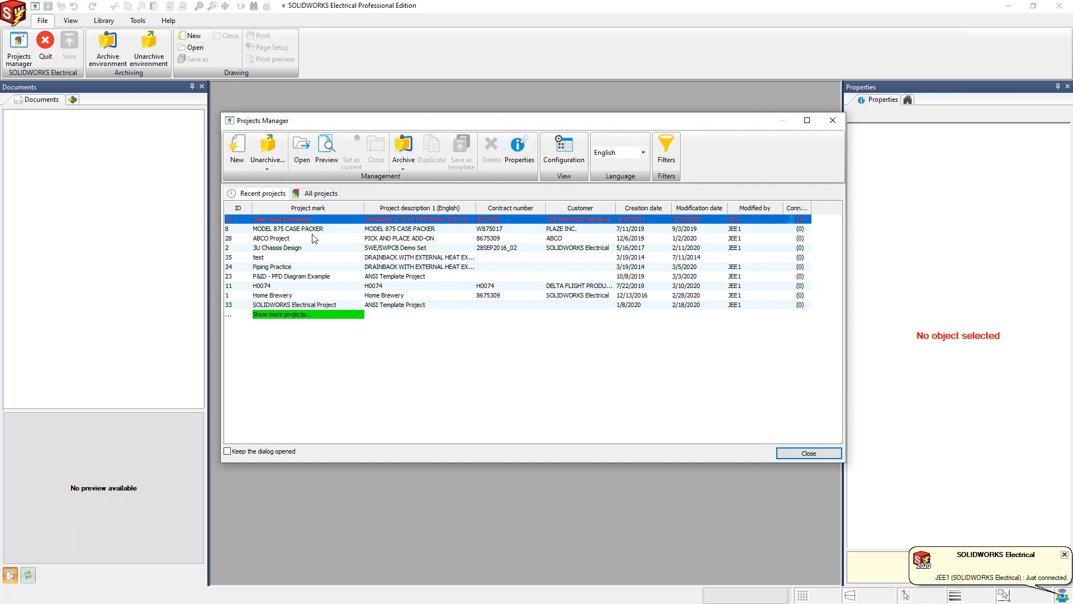
left_click(313, 231)
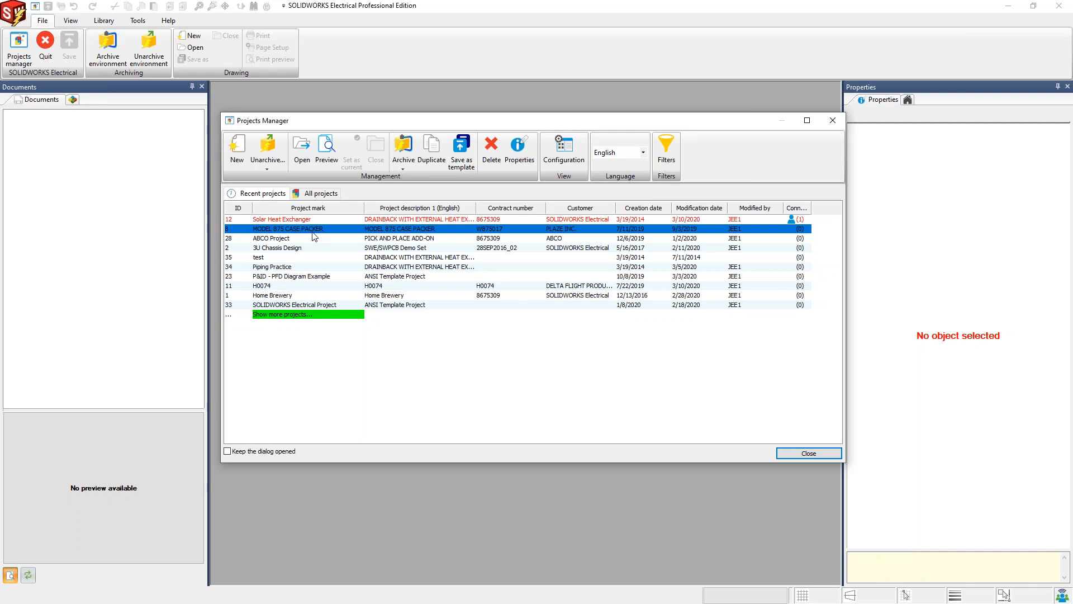
double_click(314, 219)
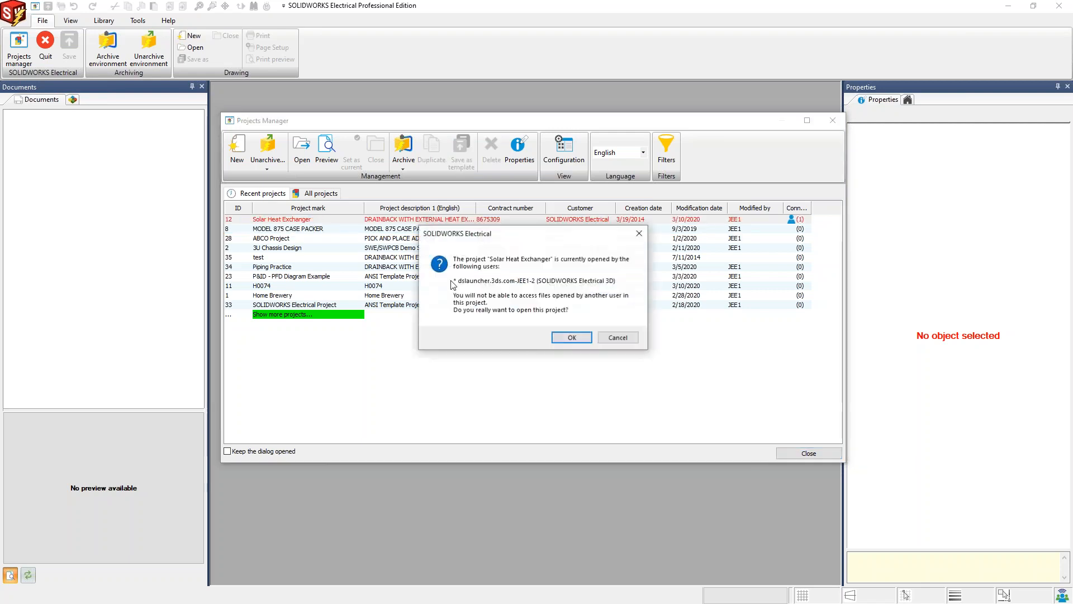
left_click(571, 337)
left_click(19, 124)
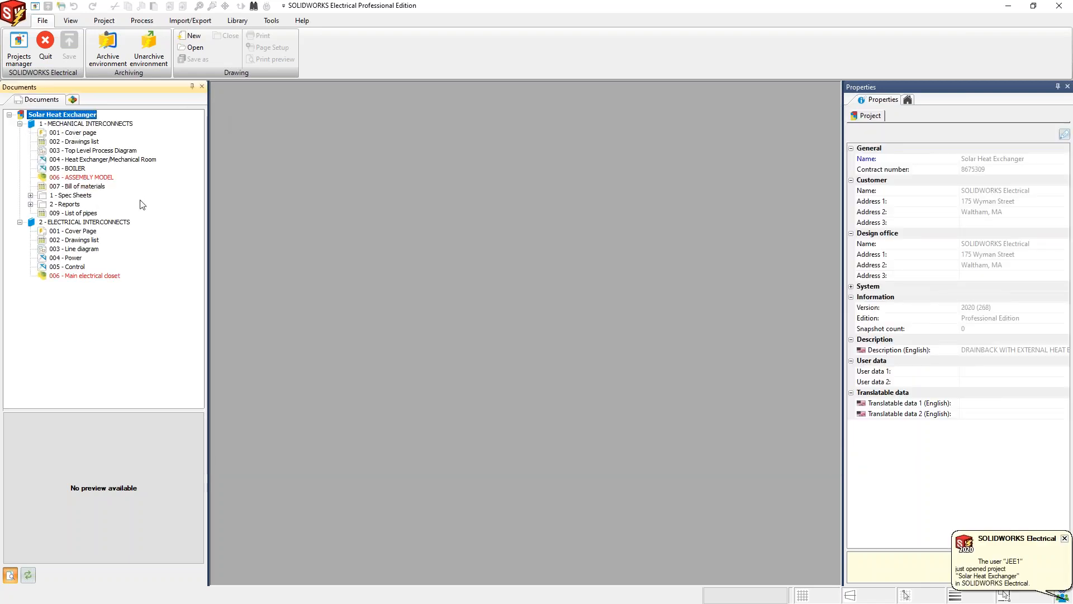
Step: Preview the Assembly Model, Main electrical closet and Heat Exchanger/Mechanical Room documents in the project tree
left_click(104, 177)
left_click(93, 275)
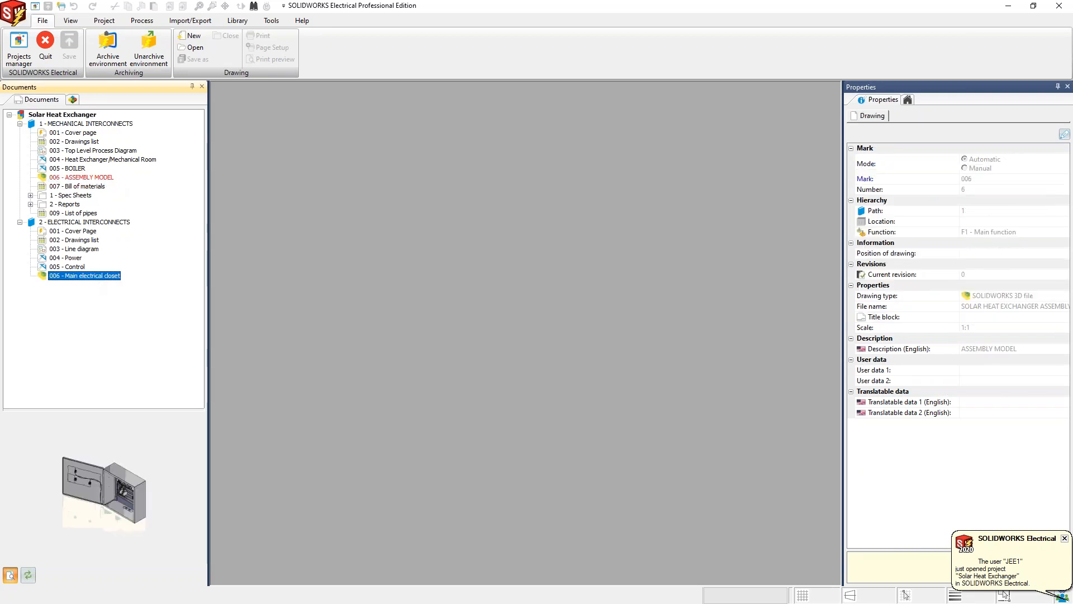
left_click(84, 160)
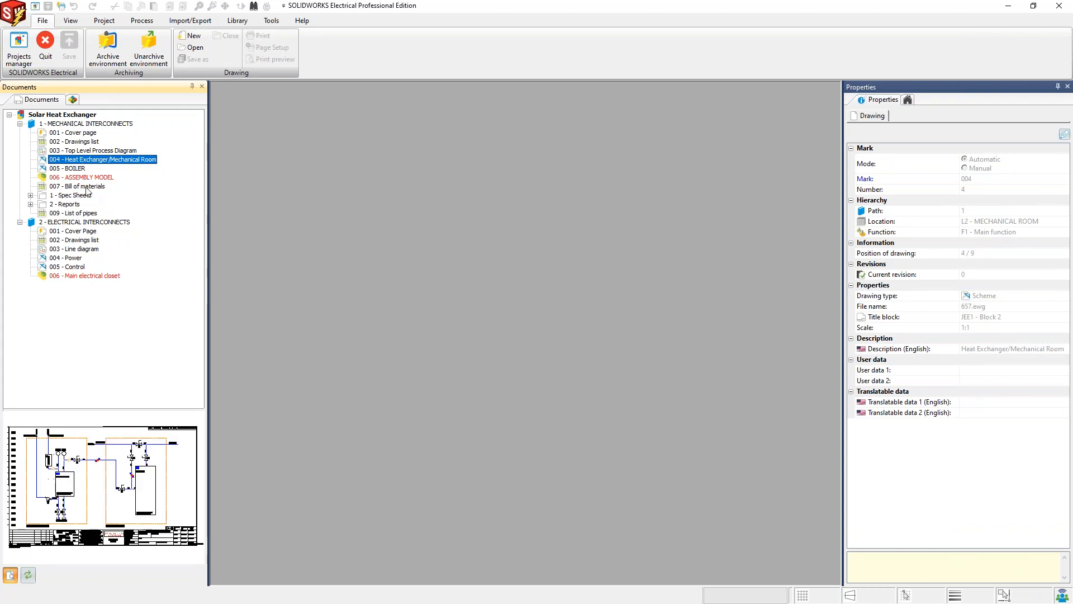
left_click(96, 178)
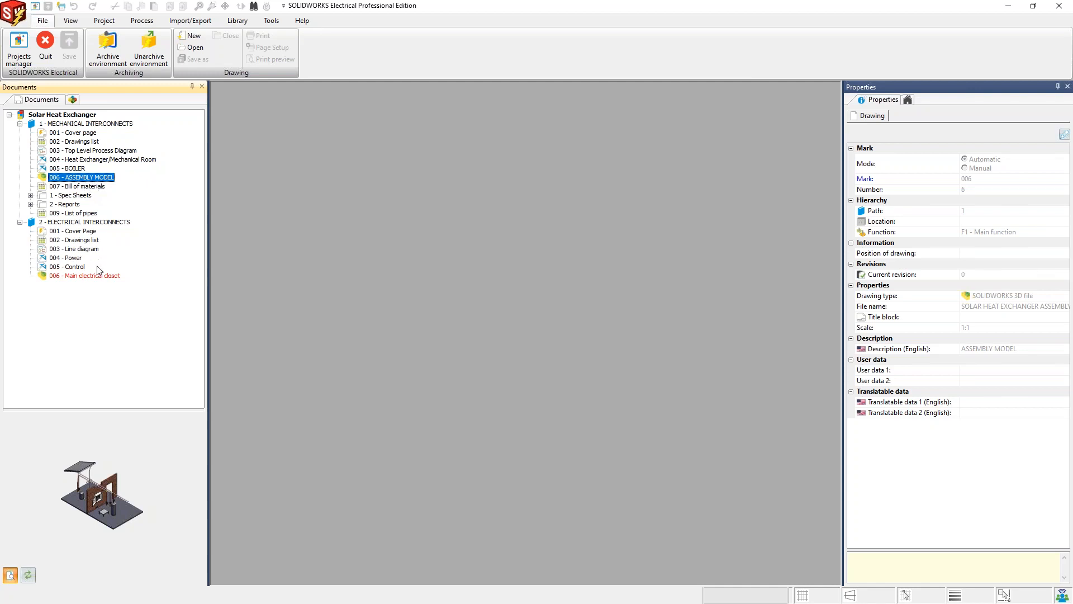
Step: Open the 004 Heat Exchanger/Mechanical Room schematic and check the properties of pump P1
double_click(82, 161)
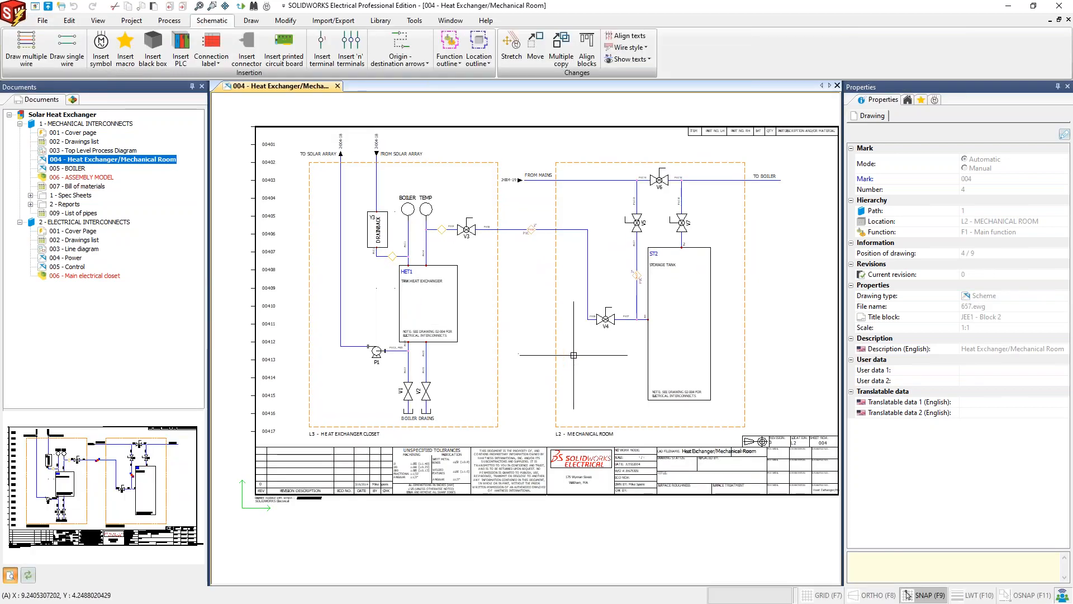
scroll(574, 355, "up", 1)
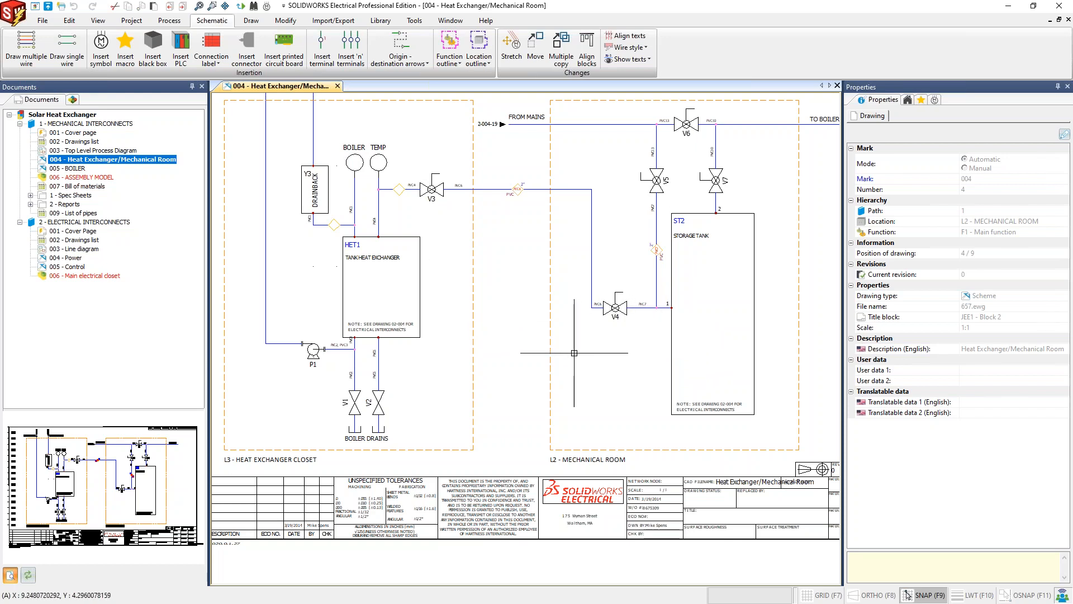
left_click(313, 351)
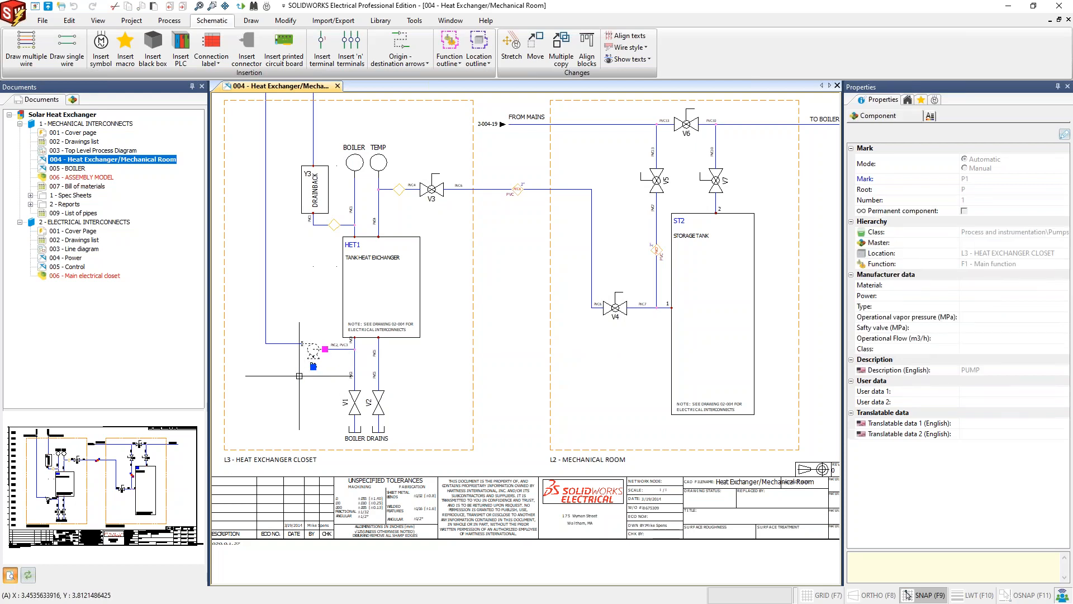
key("Escape")
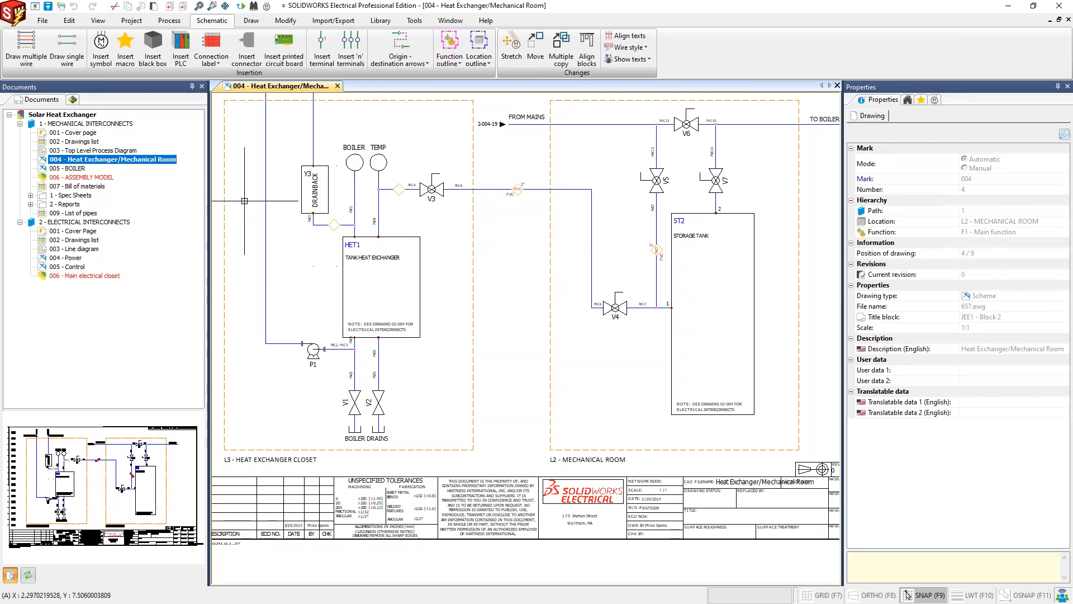
Step: Start a symbol insertion and browse the Process and instrumentation class of the symbol library
left_click(102, 58)
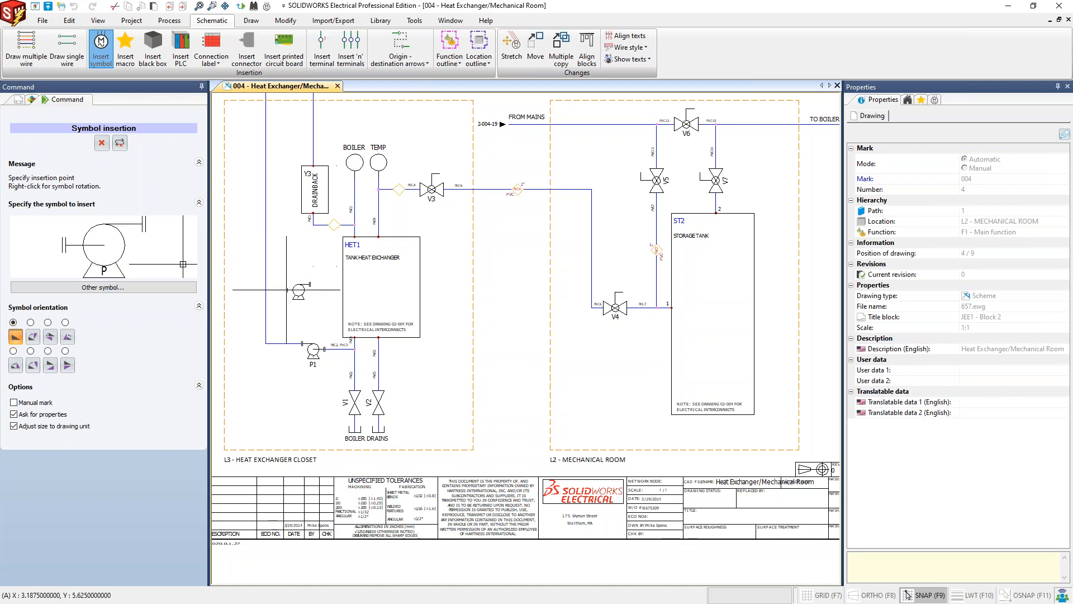
left_click(162, 287)
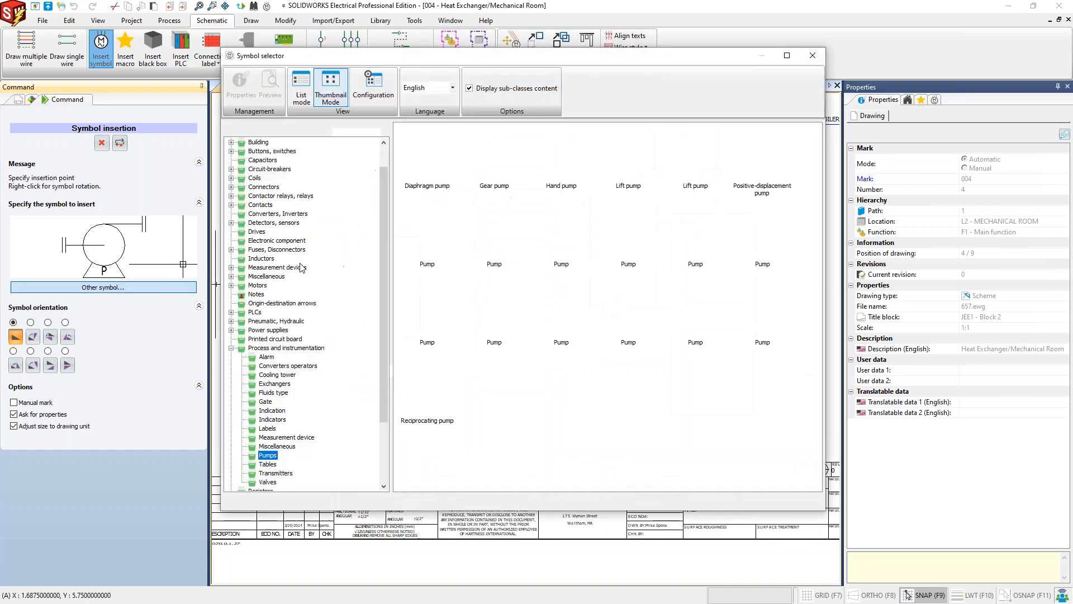
left_click(277, 349)
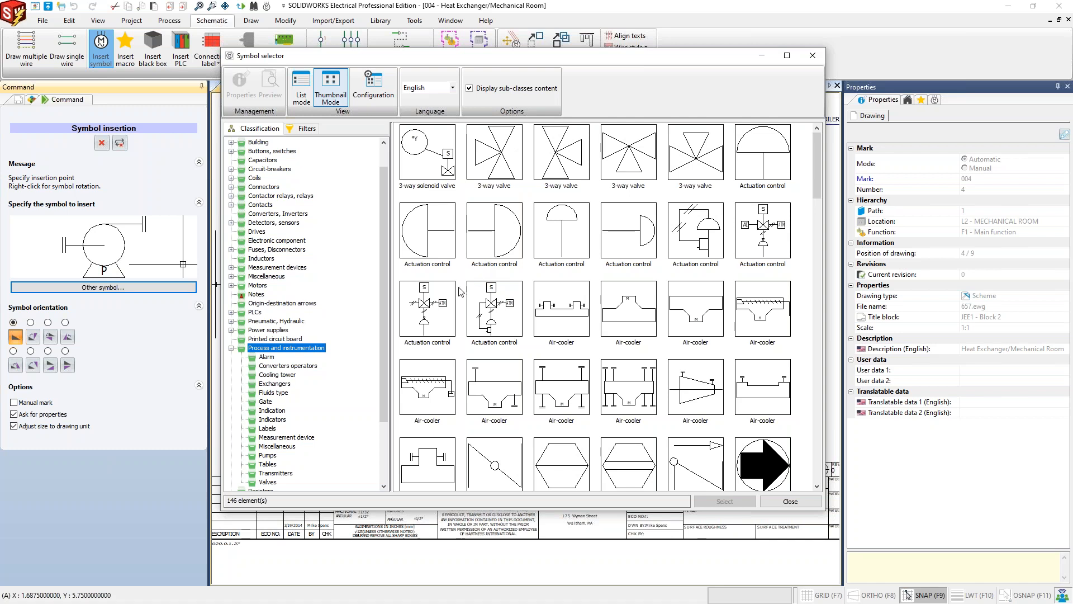
scroll(543, 249, "down", 5)
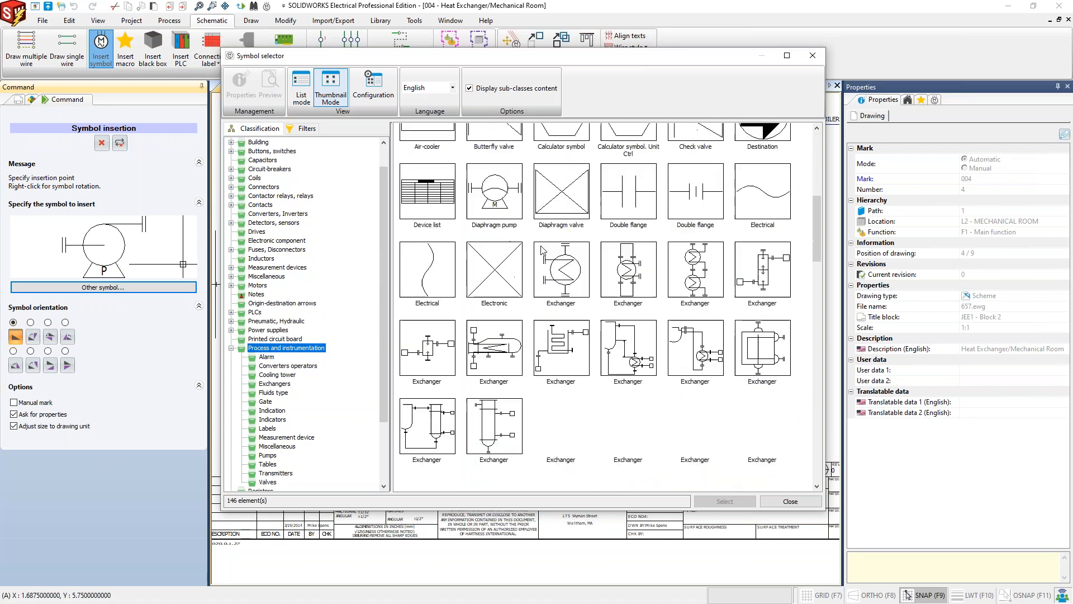
scroll(542, 250, "down", 10)
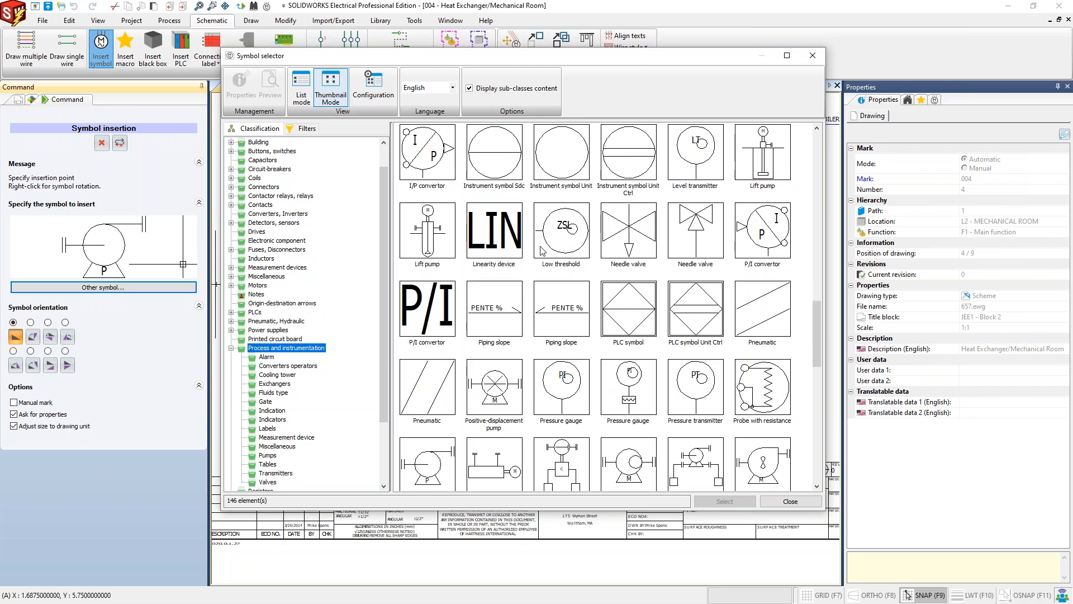
scroll(543, 251, "down", 10)
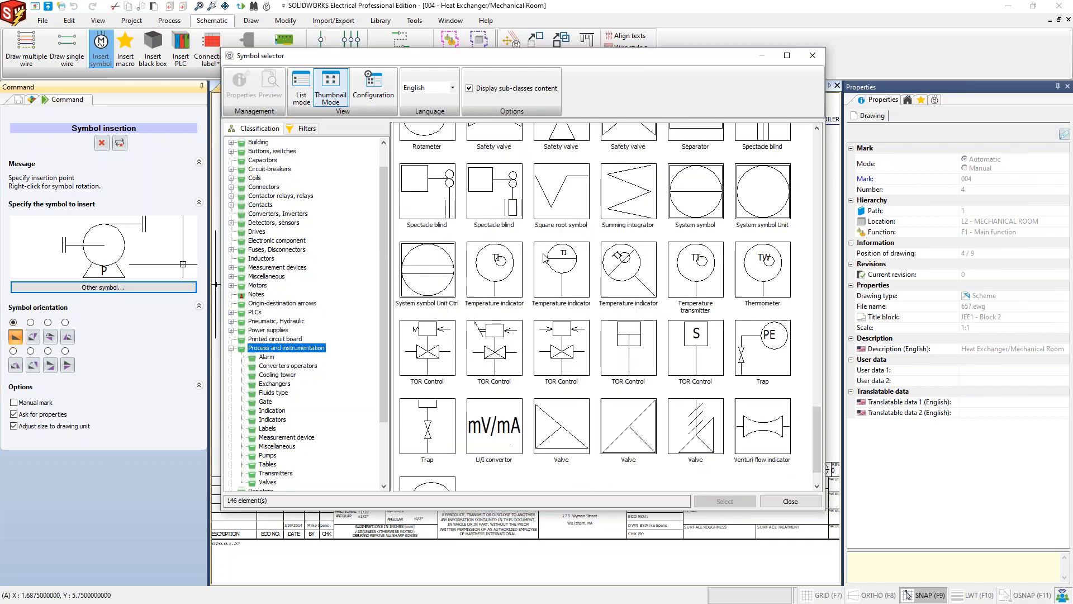
scroll(548, 260, "down", 1)
scroll(587, 270, "up", 3)
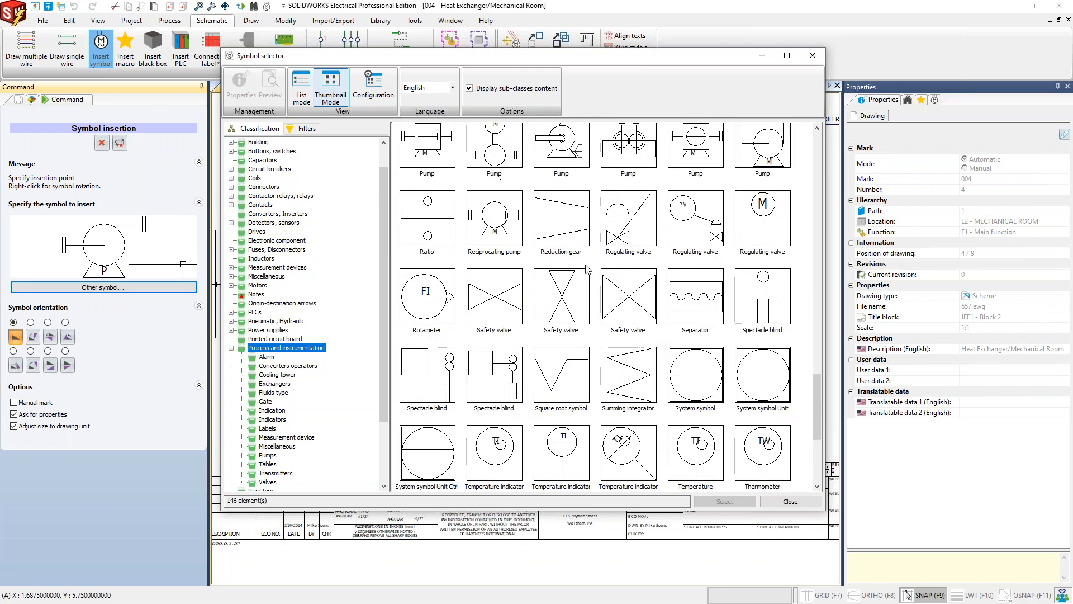
scroll(587, 269, "up", 15)
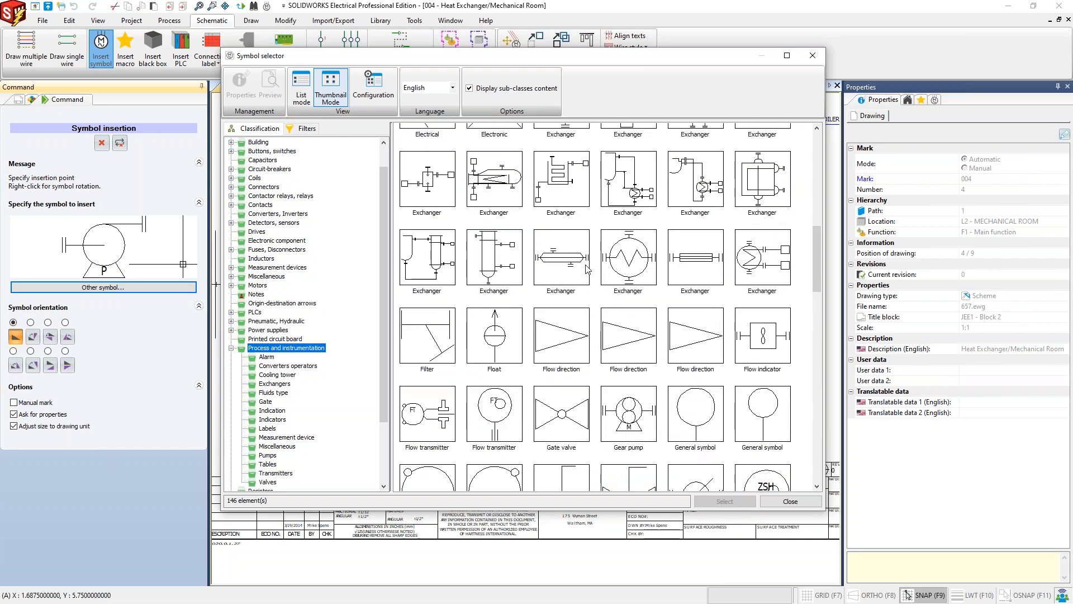
scroll(587, 269, "up", 6)
scroll(575, 302, "down", 3)
left_click(569, 320)
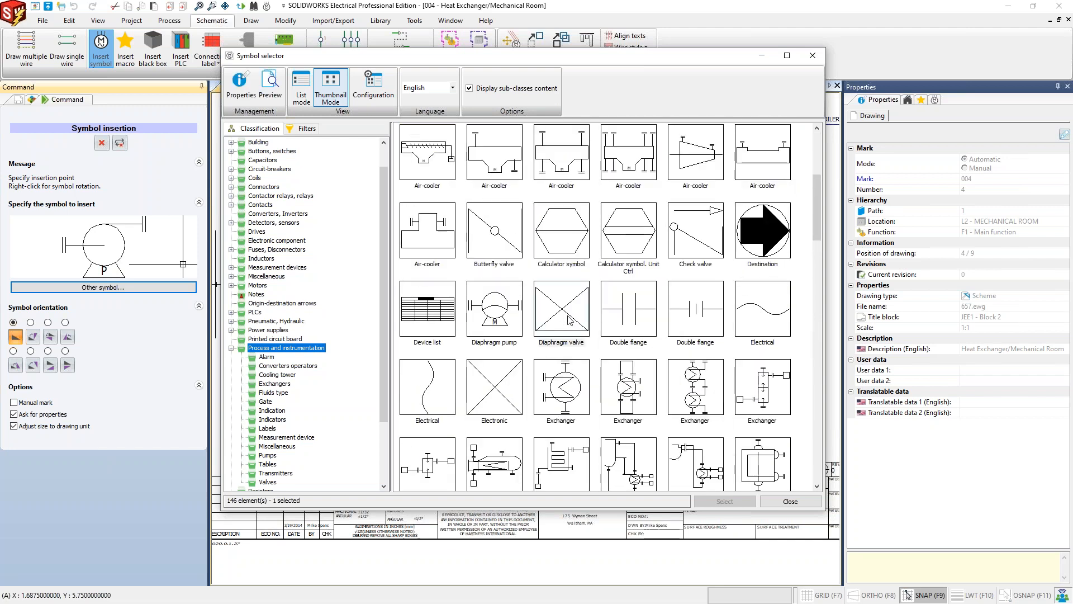
left_click(560, 256)
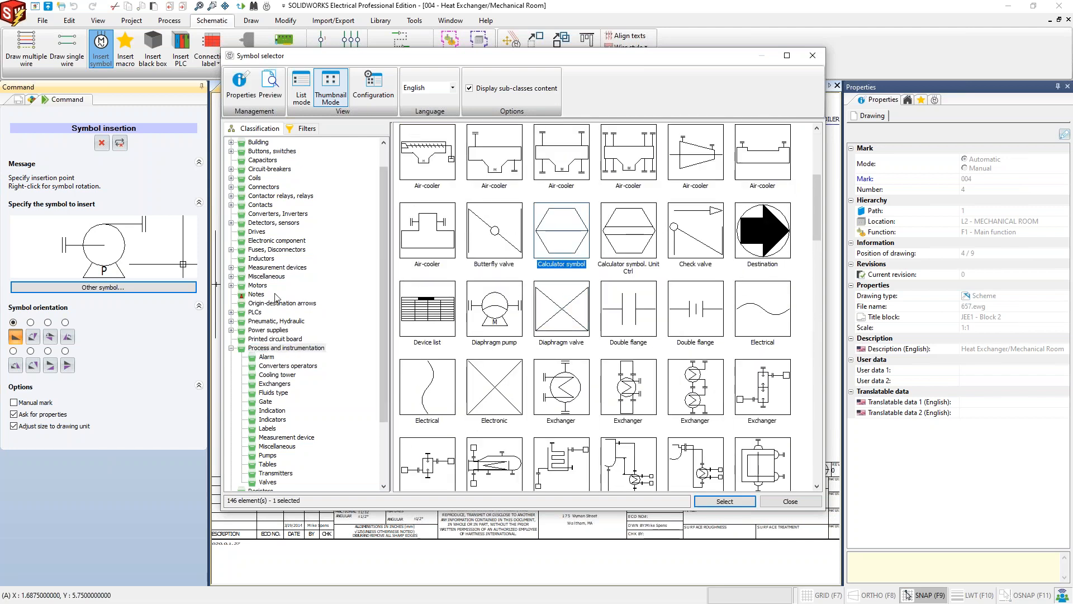
Step: Browse the Pneumatic, Hydraulic symbol class, then close the symbol selector without choosing a different symbol
left_click(274, 321)
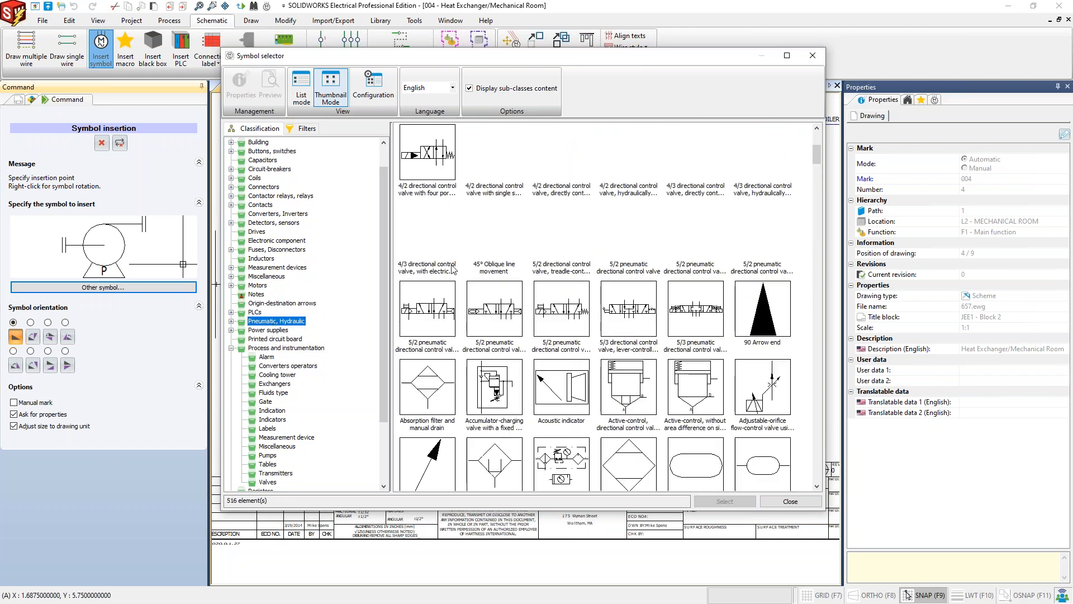
scroll(601, 262, "down", 6)
scroll(601, 261, "down", 10)
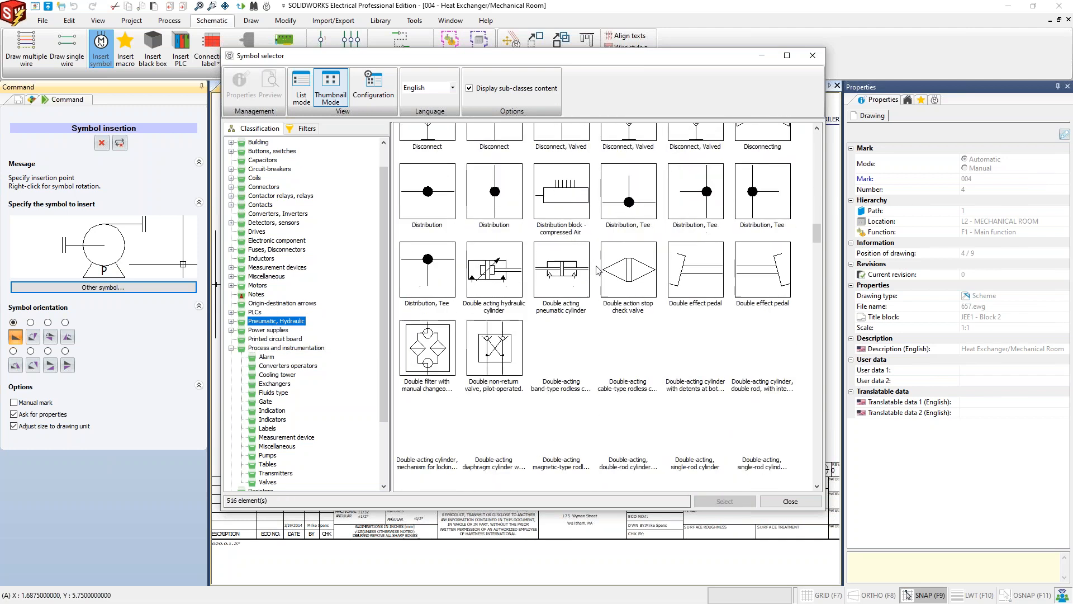
scroll(598, 271, "down", 3)
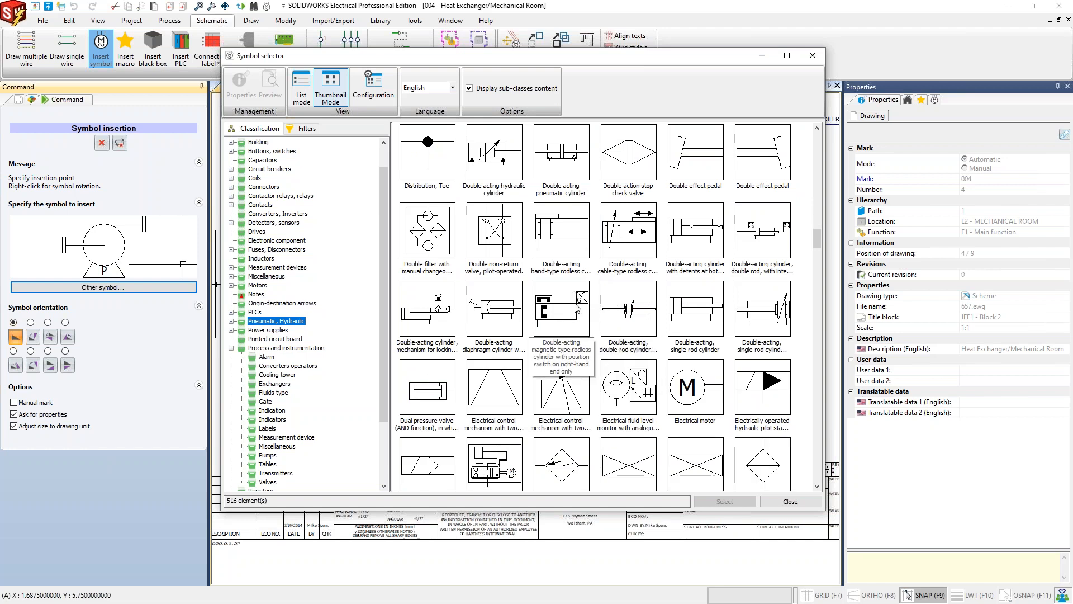
scroll(578, 305, "up", 15)
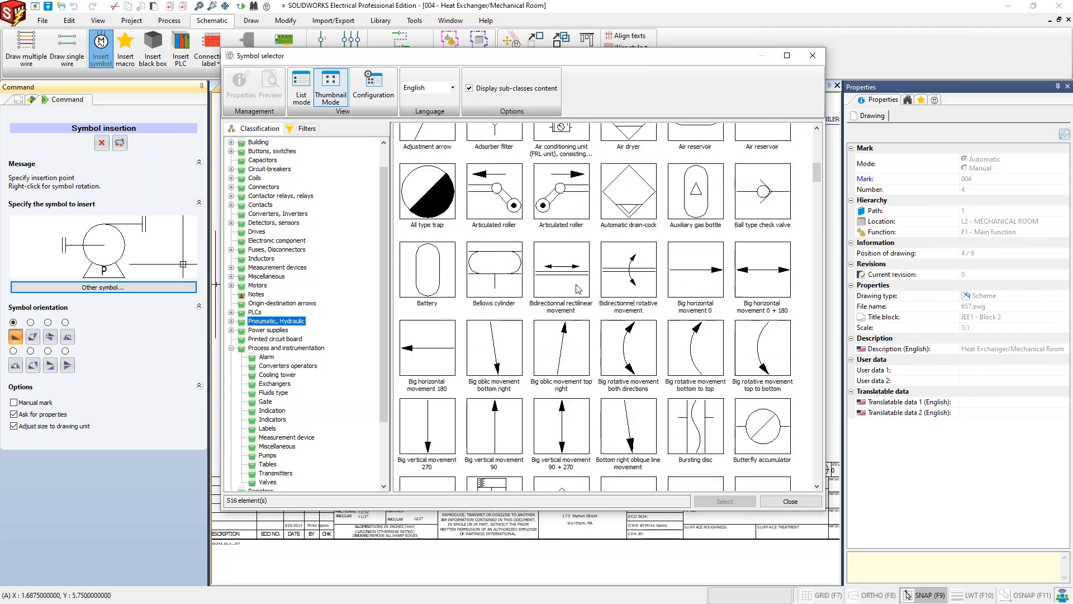
left_click(566, 203)
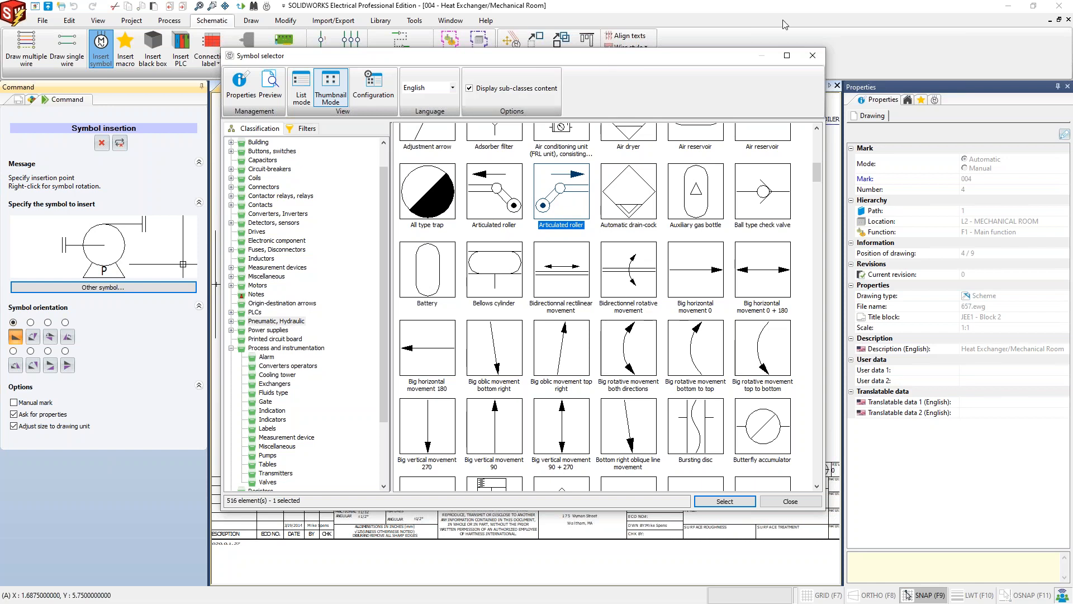
left_click(813, 55)
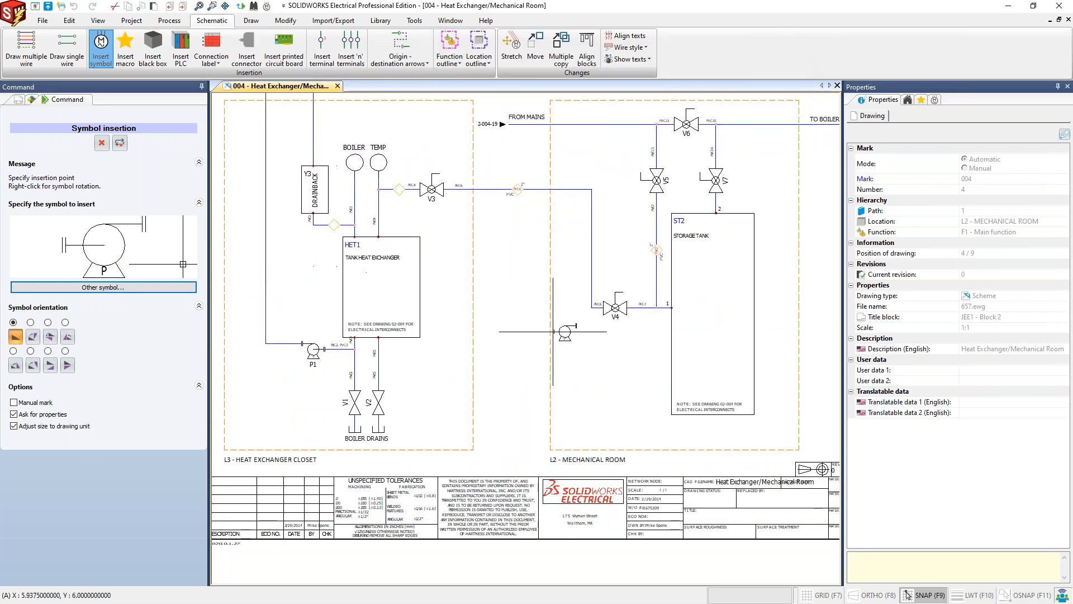
Step: Place the pump symbol below valve V4 in the L2 - Mechanical Room outline and expand component =F1-P2 - HOT WATER PUMP
left_click(560, 367)
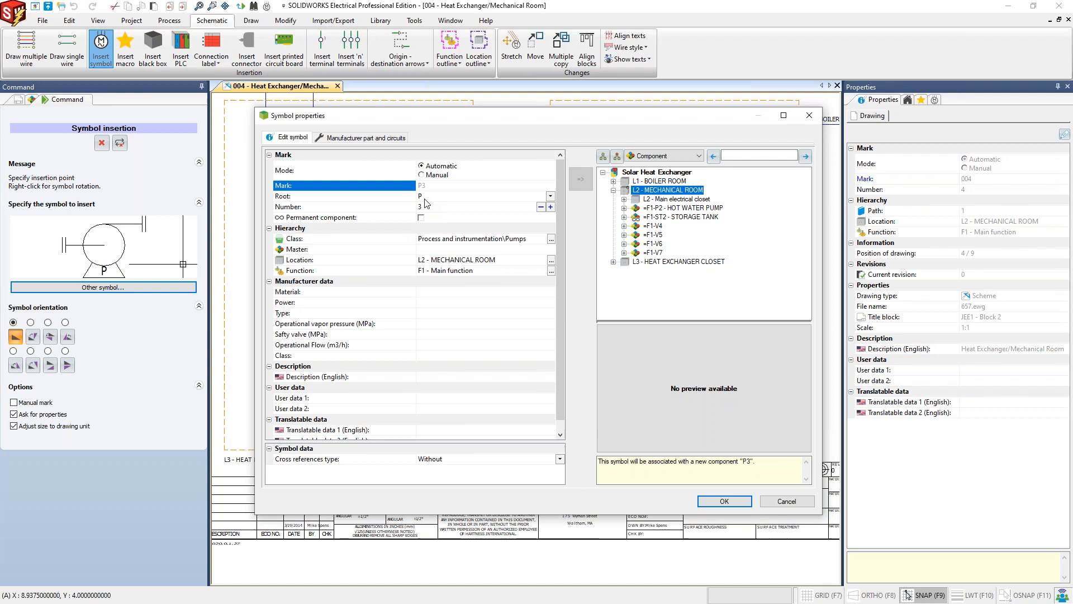
left_click_drag(398, 121, 488, 99)
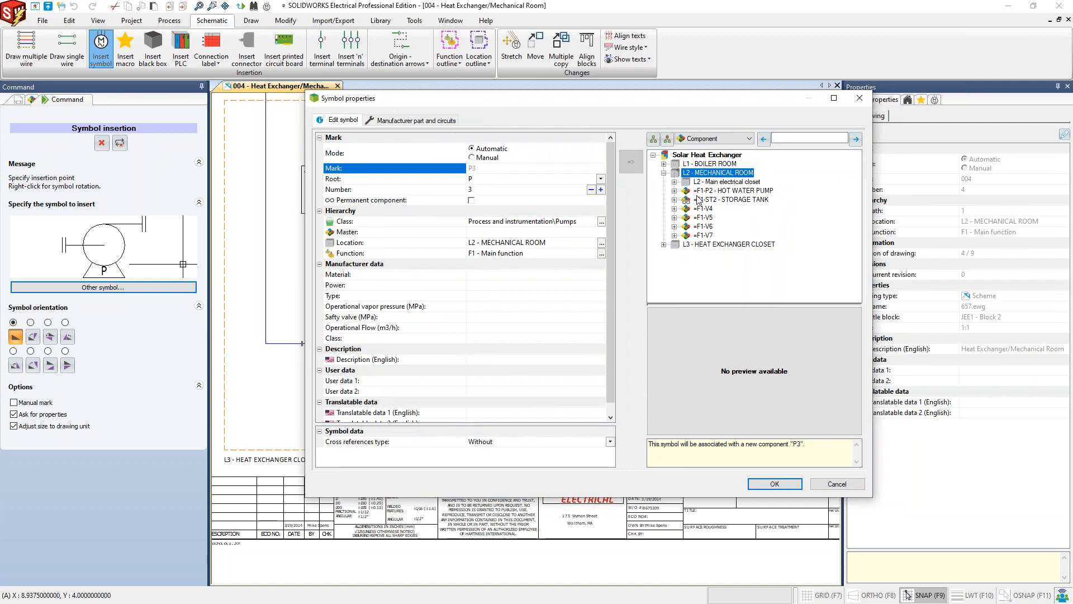
left_click(674, 191)
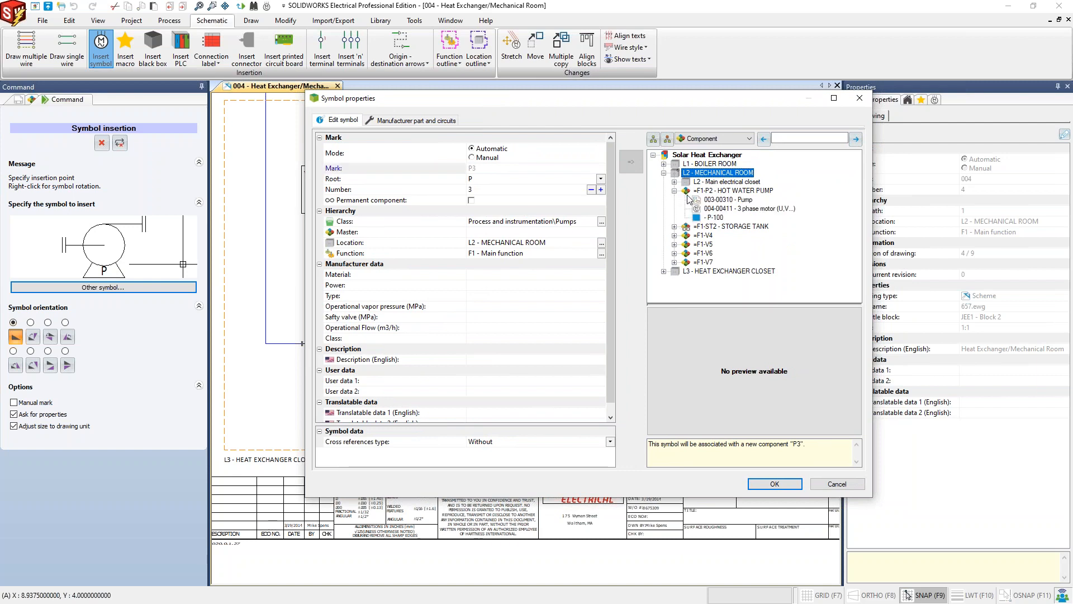
Step: Preview the existing 003-00310 Pump symbol of component P2 and examine its wiring in the line diagram
left_click(727, 199)
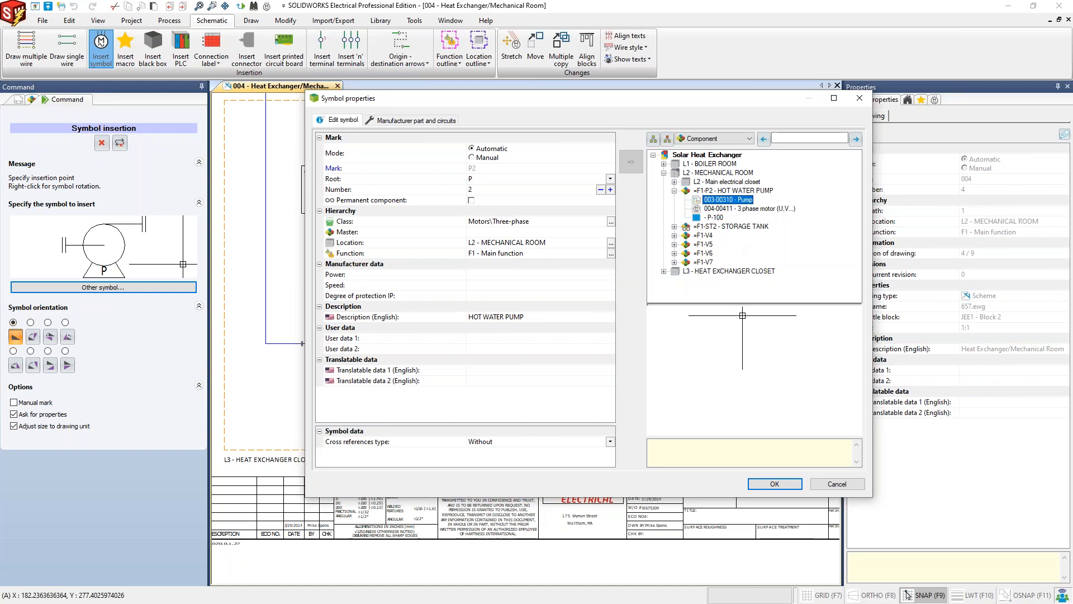
scroll(744, 359, "down", 3)
middle_click_drag(731, 353, 743, 363)
scroll(743, 362, "up", 4)
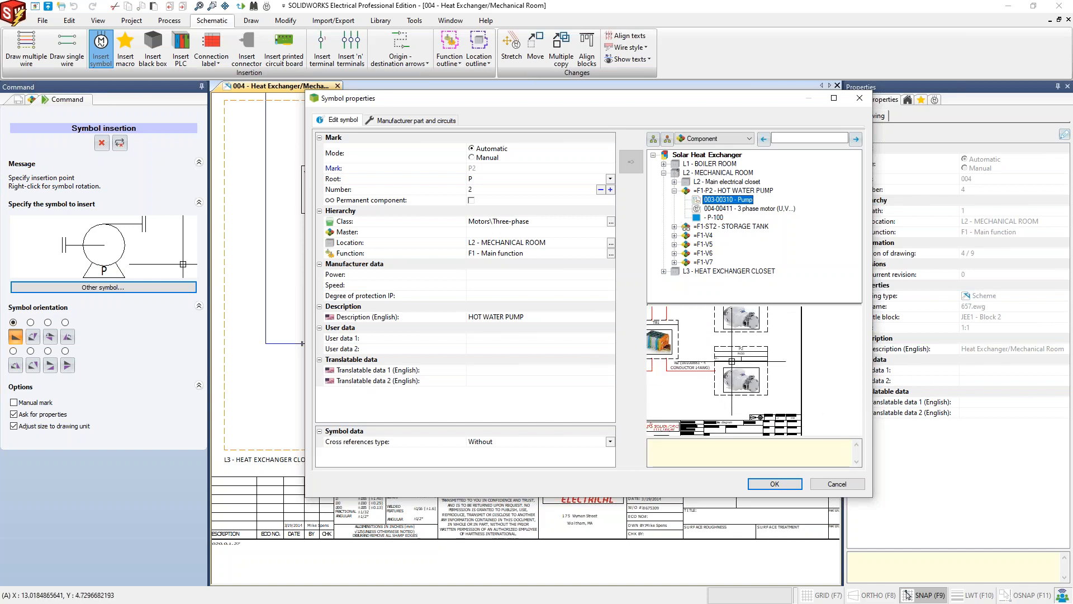
scroll(732, 361, "down", 3)
scroll(727, 369, "up", 1)
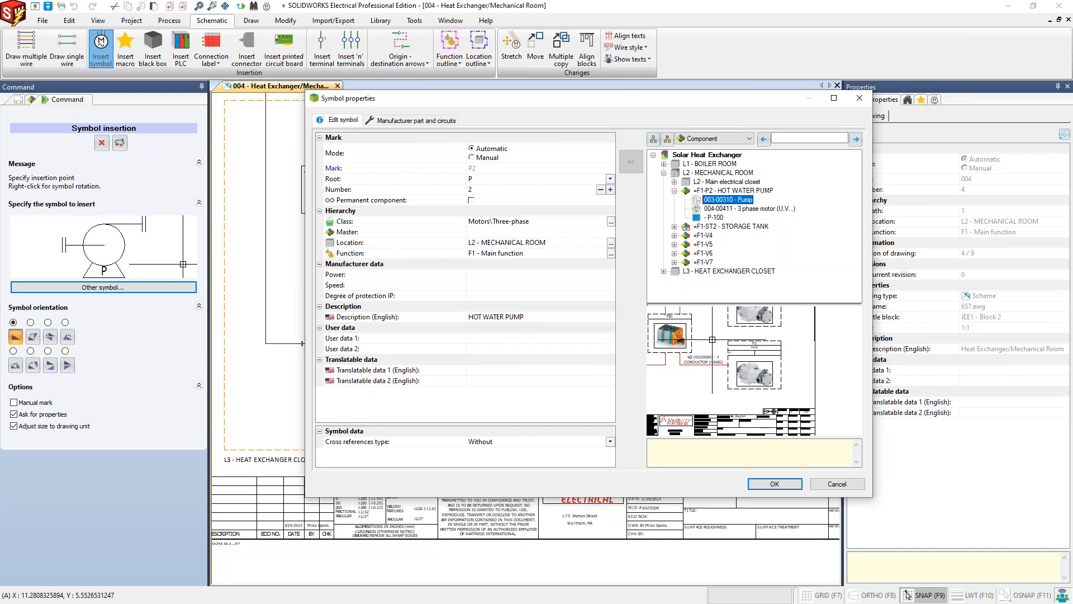
scroll(709, 333, "down", 1)
middle_click_drag(709, 333, 757, 363)
scroll(737, 351, "down", 1)
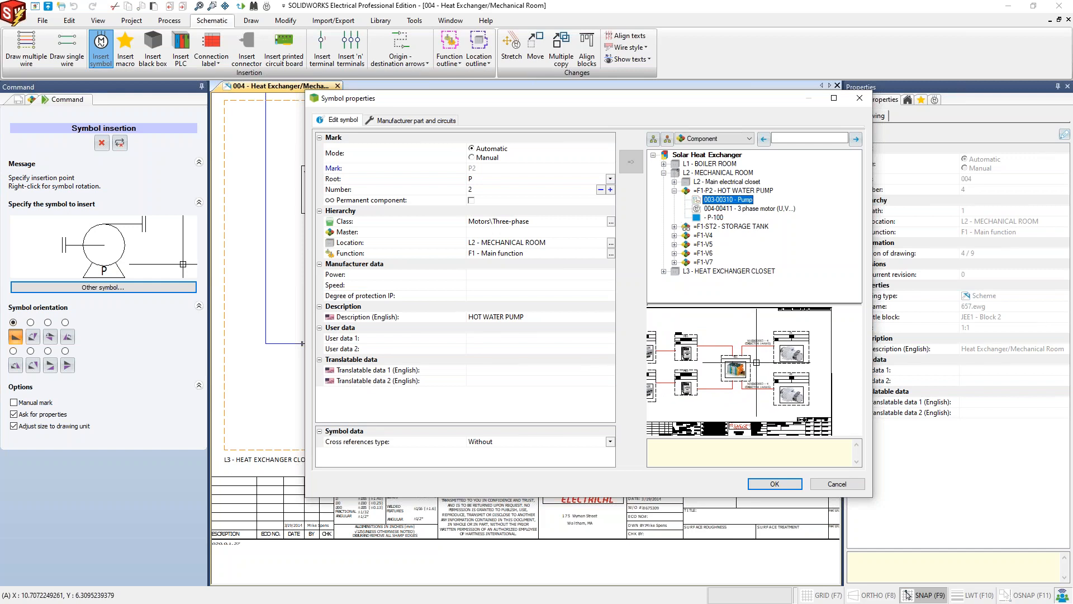
mouse_move(765, 374)
middle_mouse_down()
mouse_move(716, 336)
mouse_move(699, 338)
middle_mouse_up()
scroll(720, 339, "up", 3)
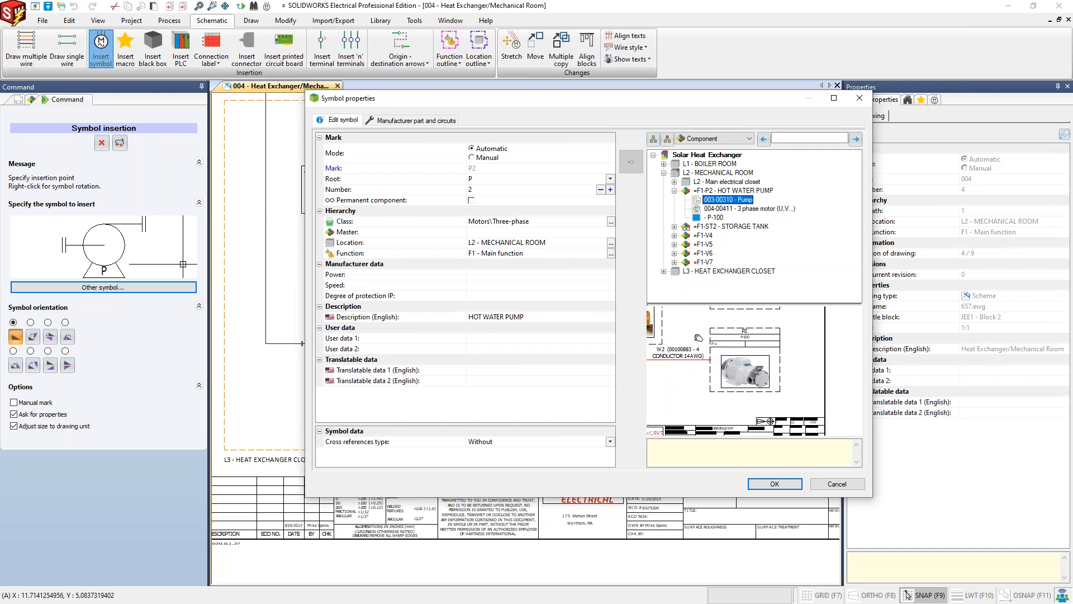
scroll(702, 338, "up", 1)
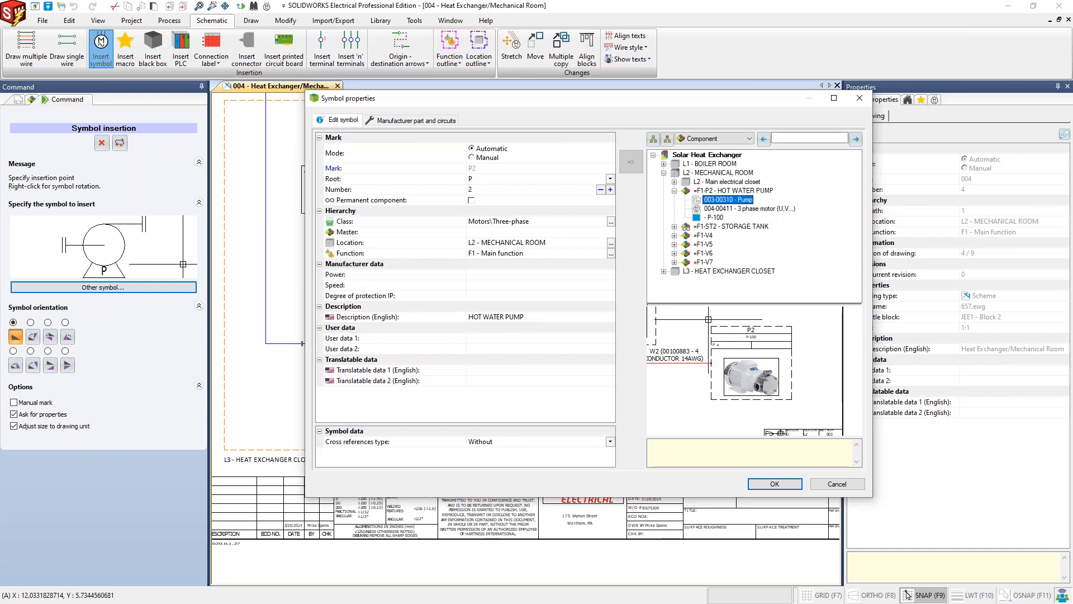
Step: Associate the new pump symbol with the existing component =F1-P2 - HOT WATER PUMP and accept its properties
left_click(709, 192)
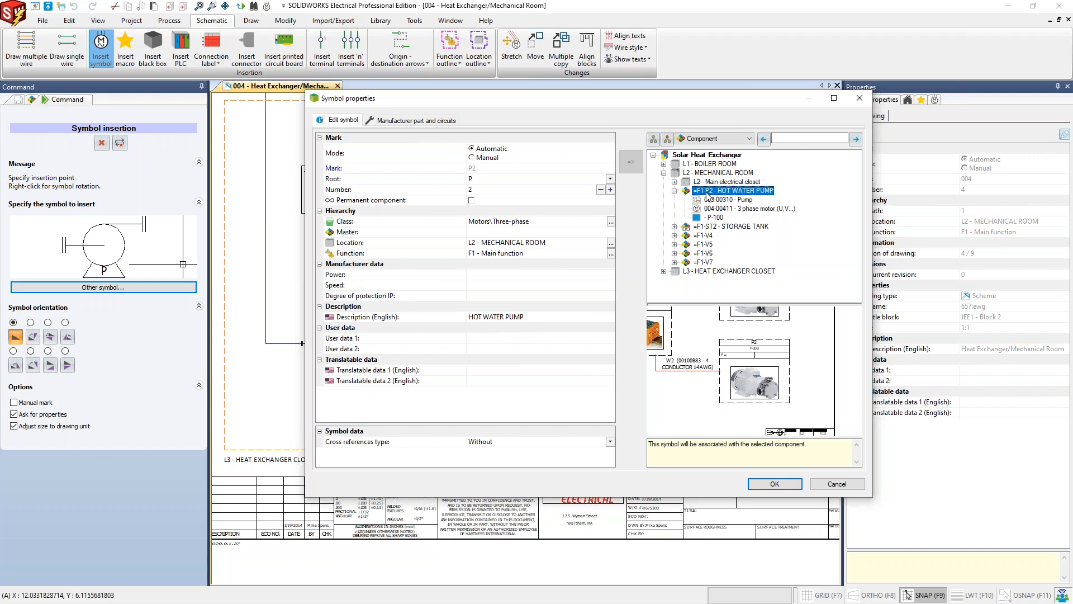
left_click(775, 484)
scroll(601, 373, "up", 2)
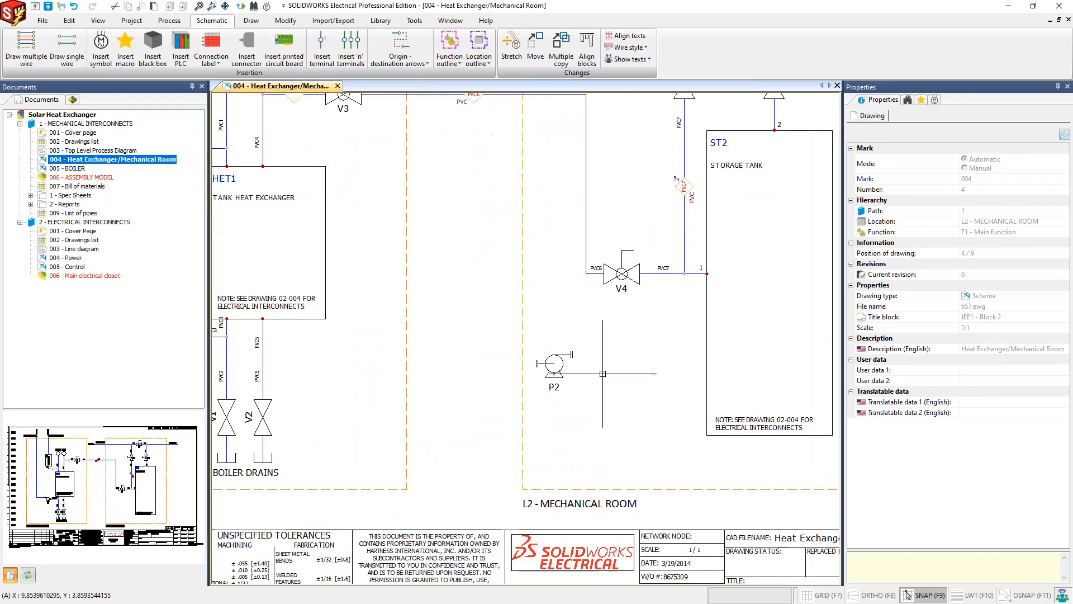
middle_click_drag(594, 371, 582, 340)
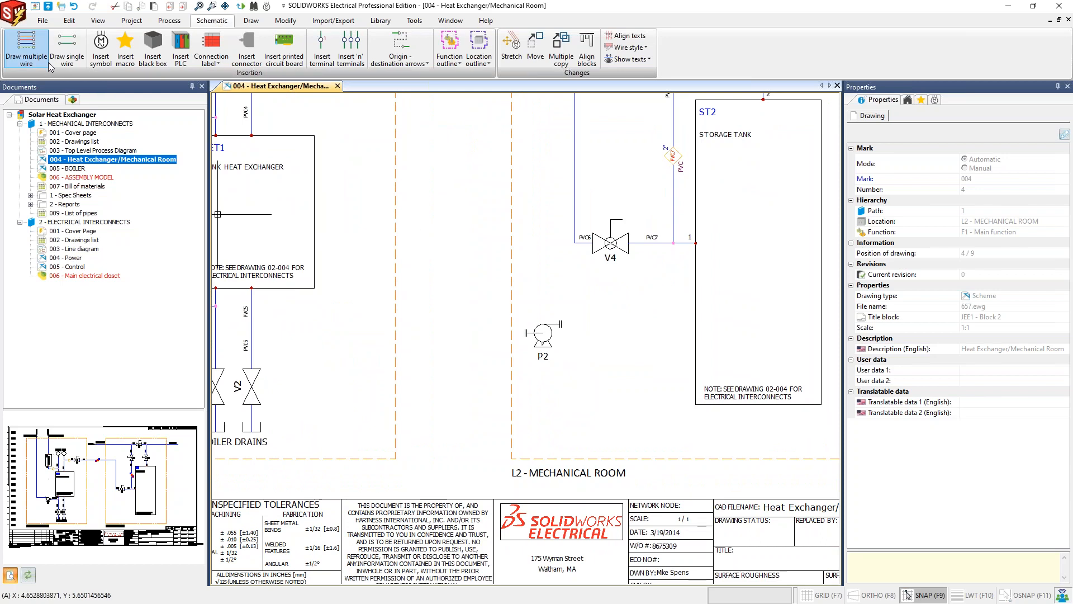
Step: Start a single wire and review the PI_WORK piping style's properties in the wire style manager without changing them
left_click(78, 62)
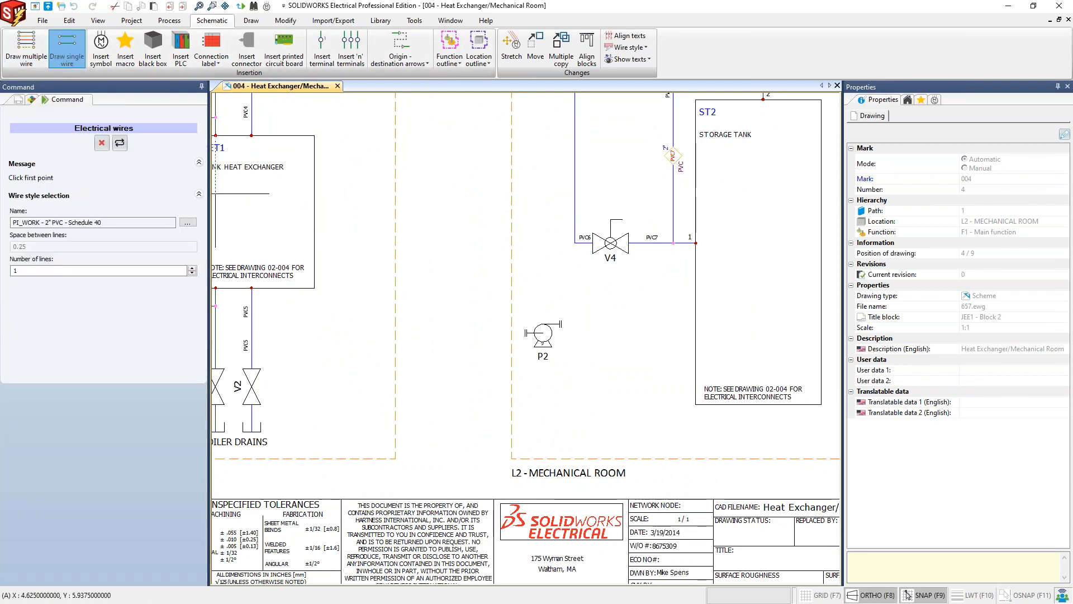
left_click(188, 223)
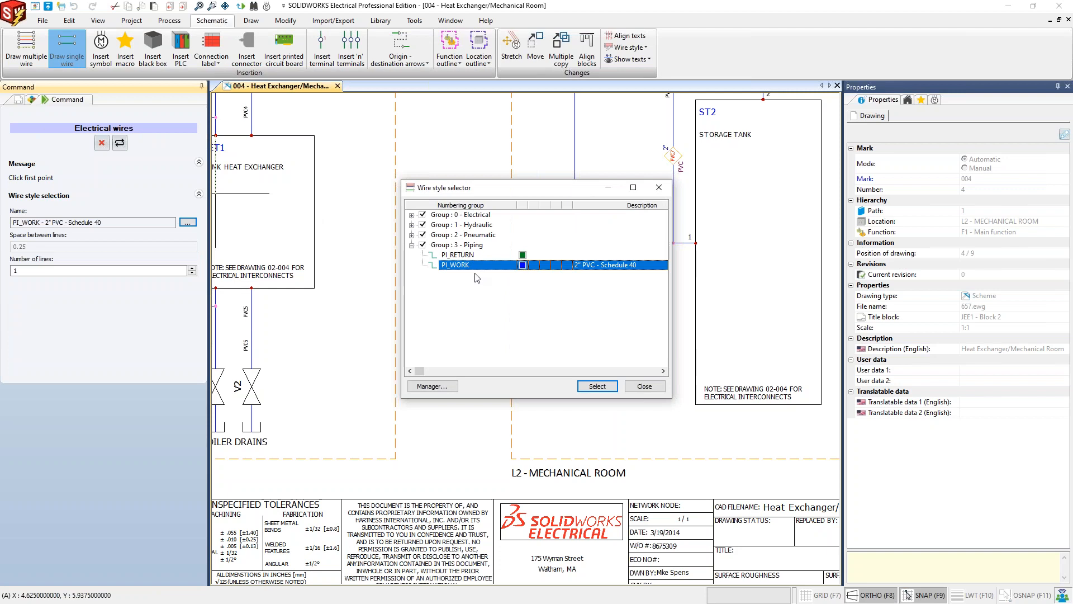
left_click(427, 386)
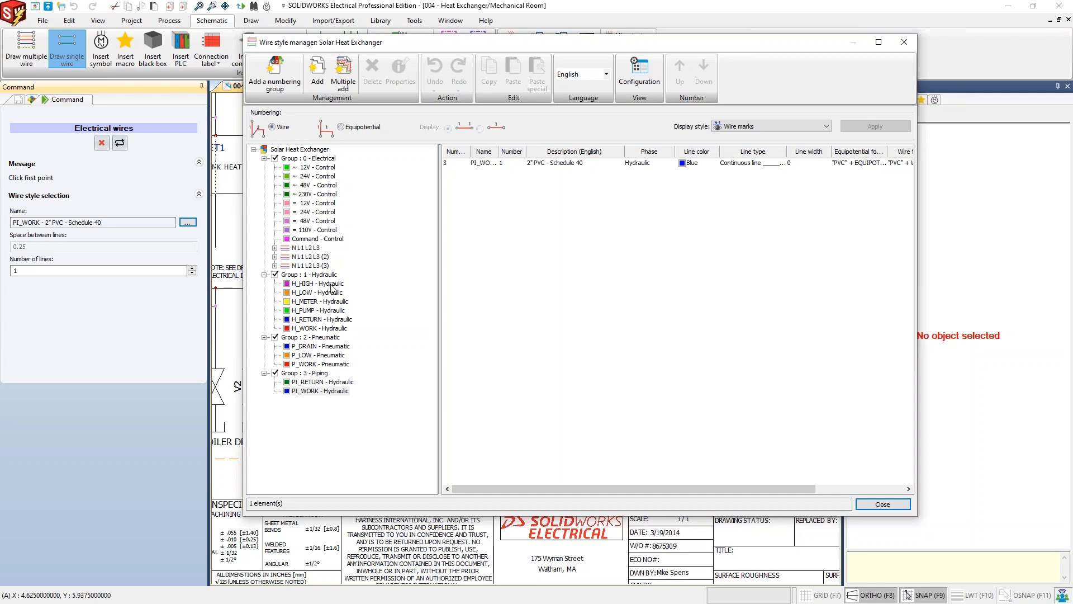
left_click(323, 391)
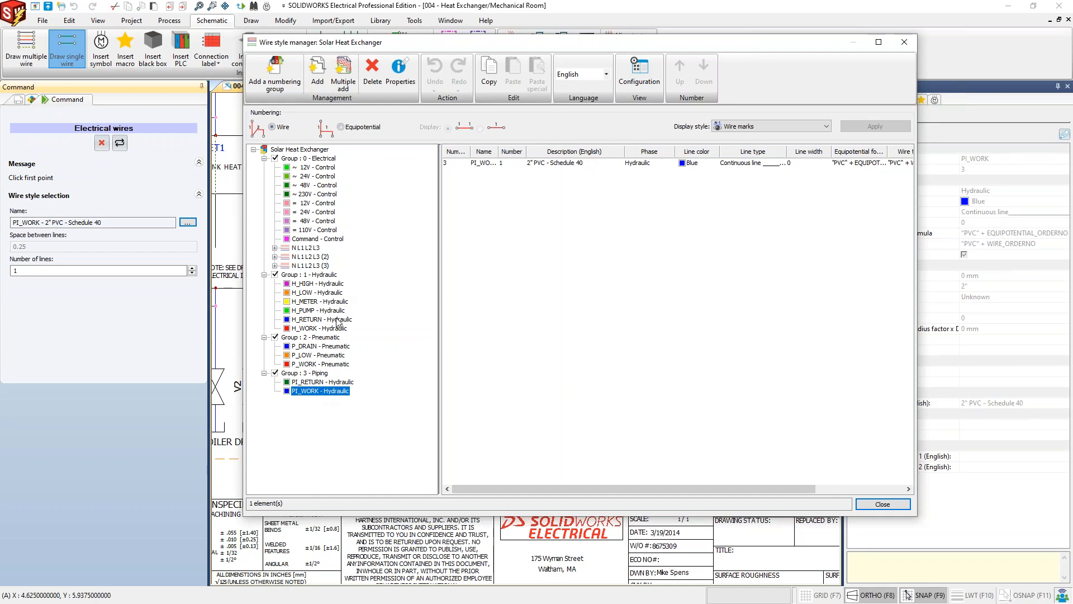
double_click(555, 166)
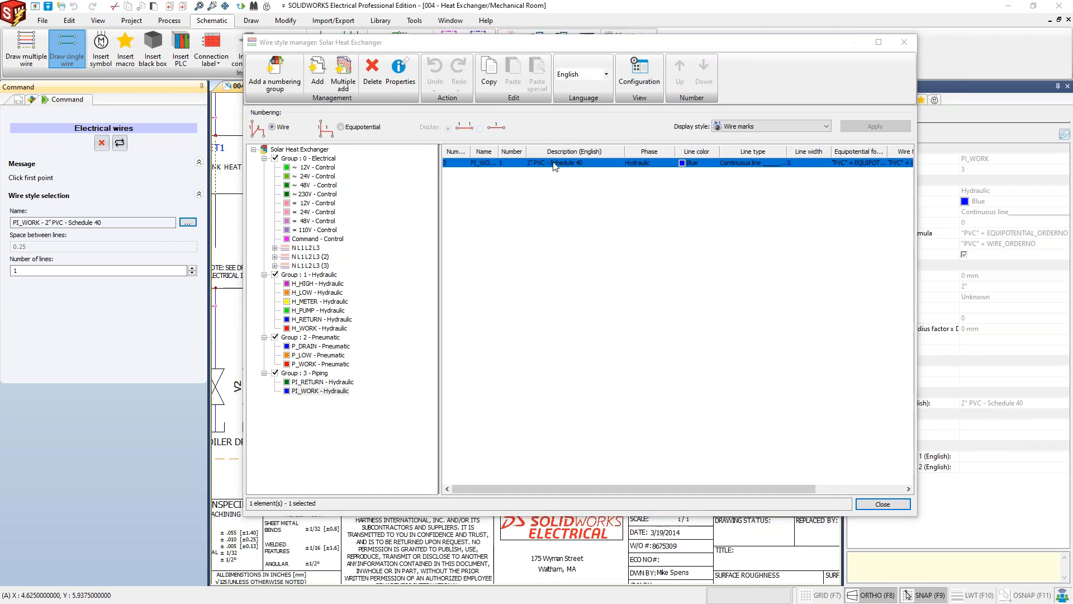
scroll(416, 199, "down", 2)
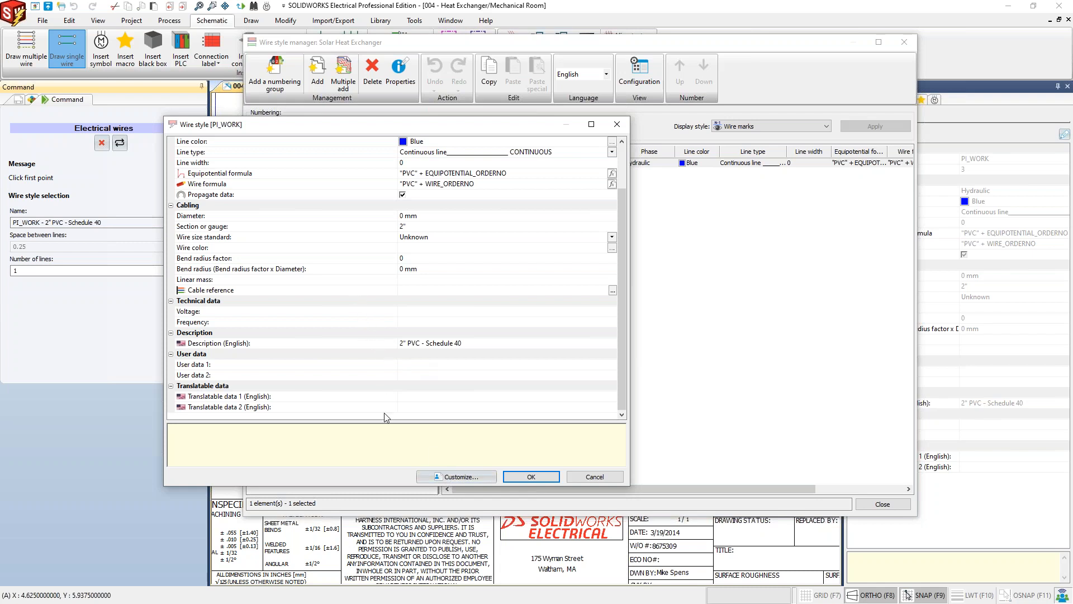
left_click(578, 477)
left_click(882, 503)
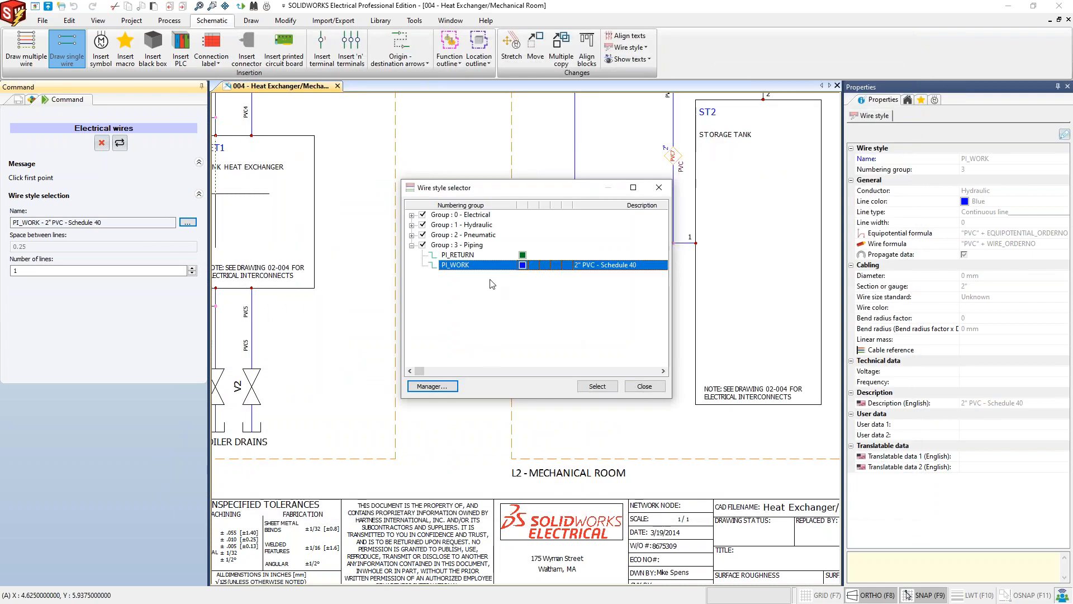
Step: Draw a PI_WORK 2" PVC - Schedule 40 line horizontally from pump P2's upper port to the edge of storage tank ST2
left_click(597, 385)
scroll(553, 320, "up", 3)
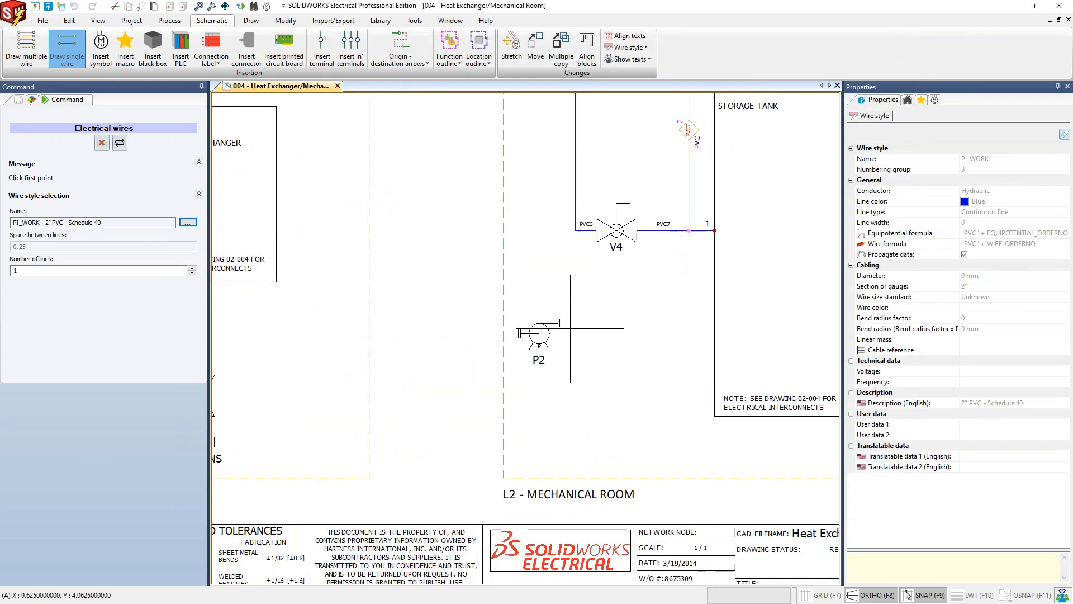
left_click(553, 320)
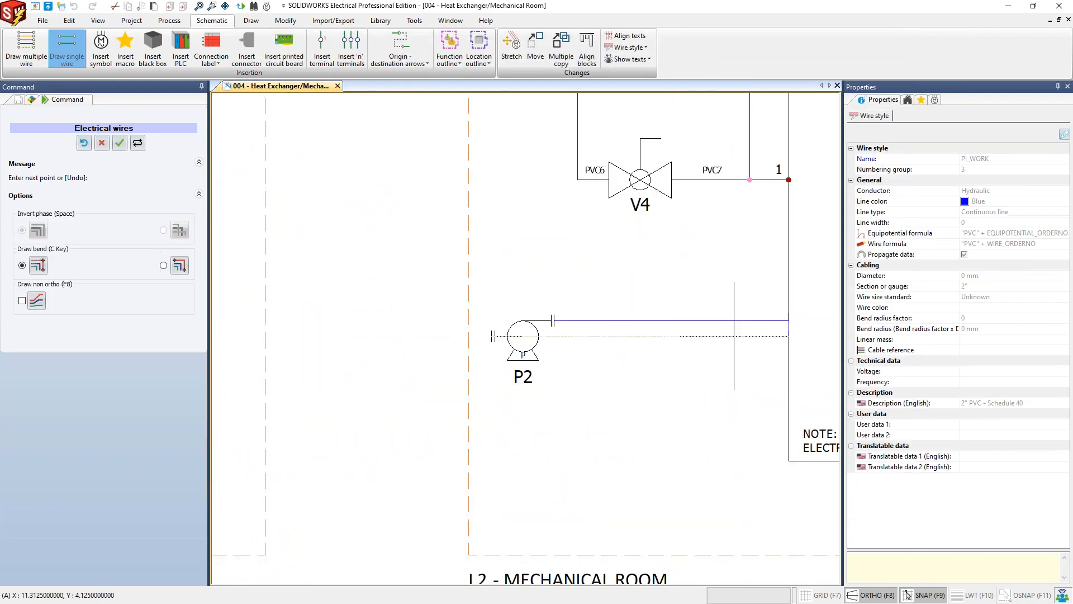
right_click(703, 352)
scroll(703, 313, "down", 2)
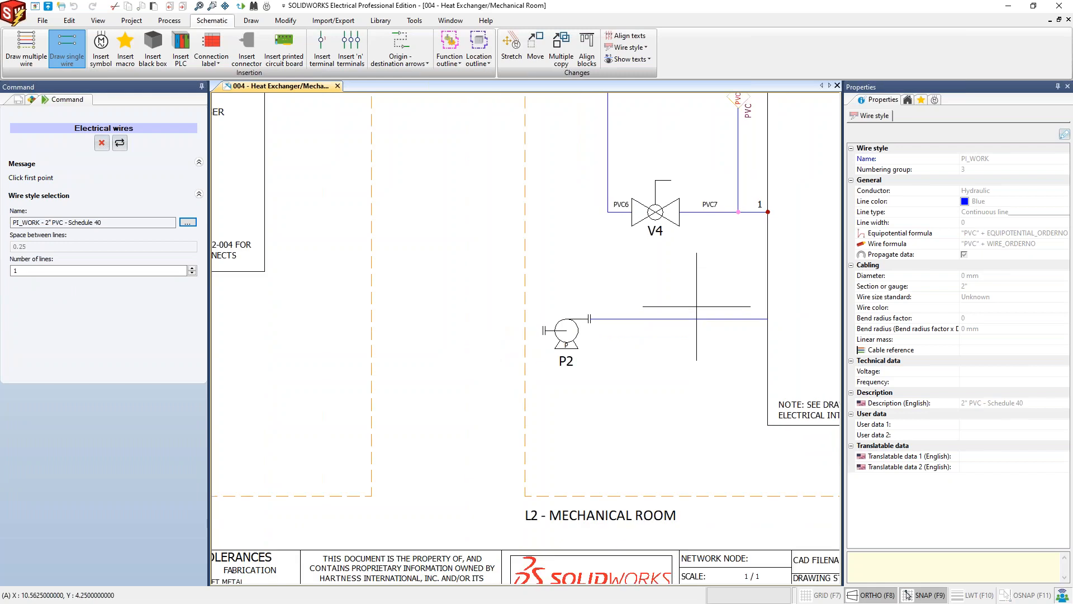
key("Escape")
scroll(711, 298, "down", 3)
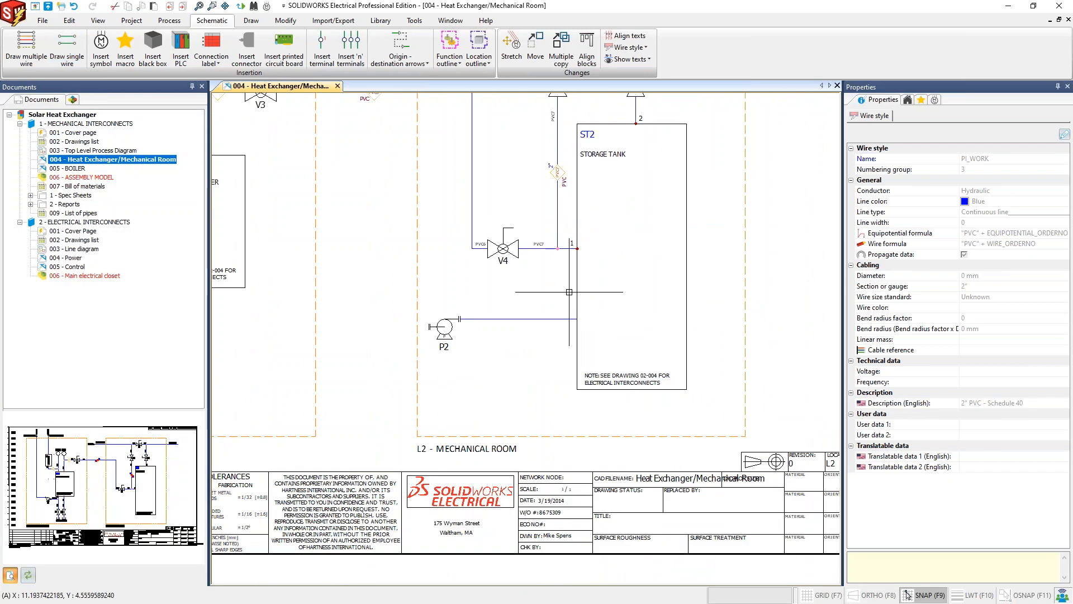
Step: Update the ST2 storage tank black box so it gains a connection point where the P2 line meets it
left_click(576, 290)
right_click(577, 290)
mouse_move(632, 346)
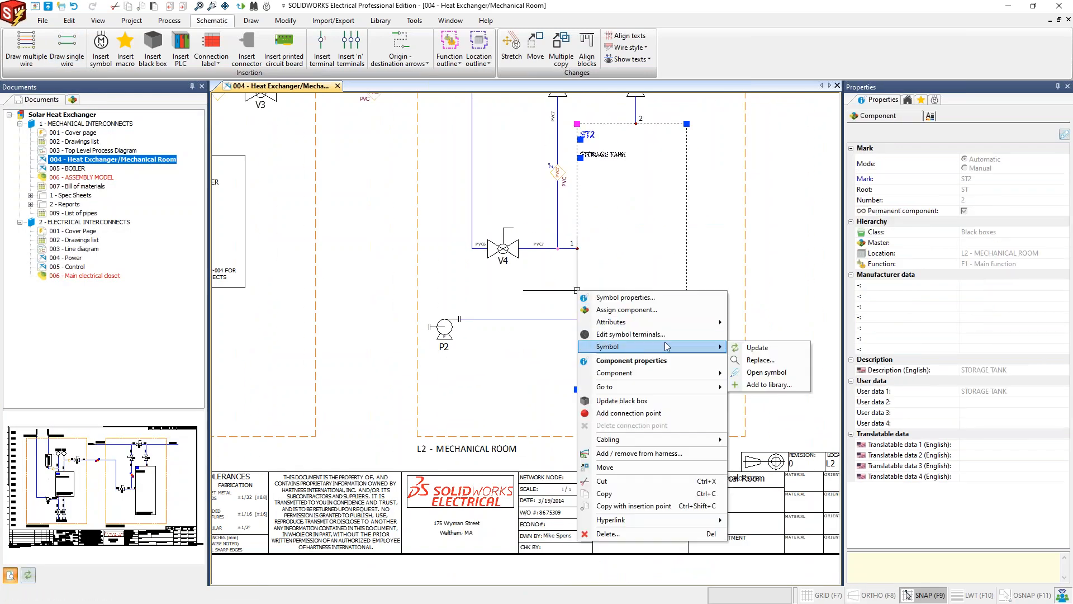
left_click(679, 401)
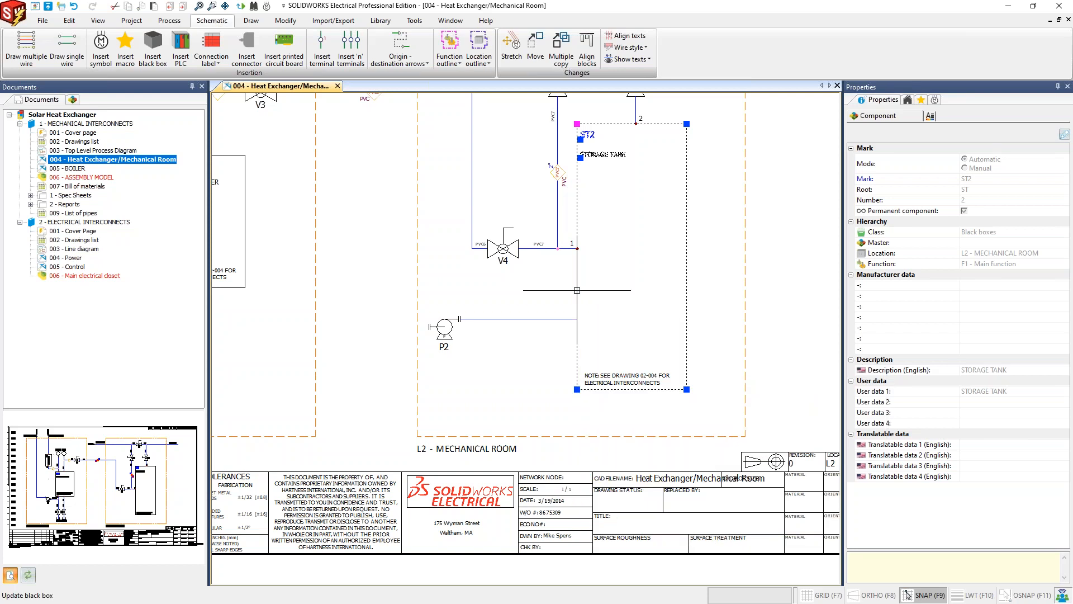
middle_click_drag(623, 311, 774, 294)
scroll(666, 307, "down", 1)
scroll(666, 307, "up", 4)
middle_click_drag(654, 318, 612, 346)
scroll(618, 304, "up", 1)
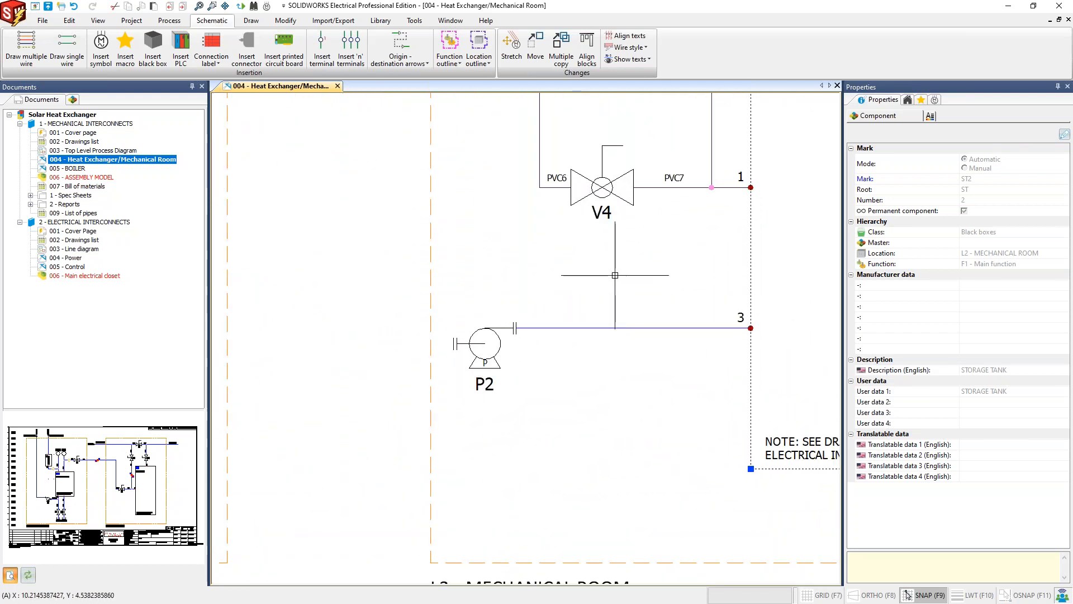
Step: Check valve V4, then search the docked symbol palette for "valve" and browse the matching symbols
left_click(577, 193)
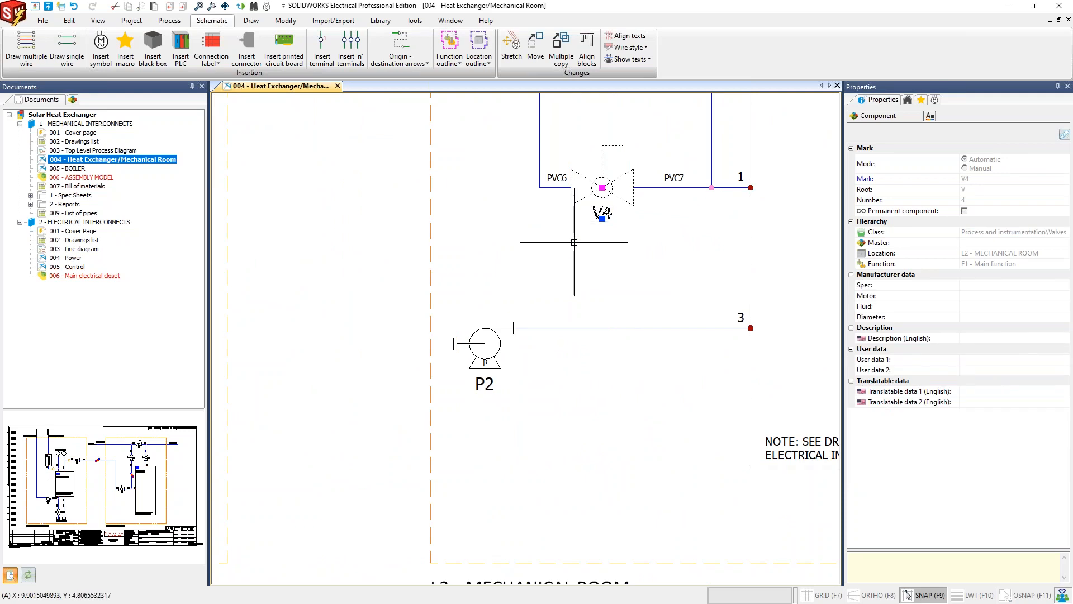
key("Escape")
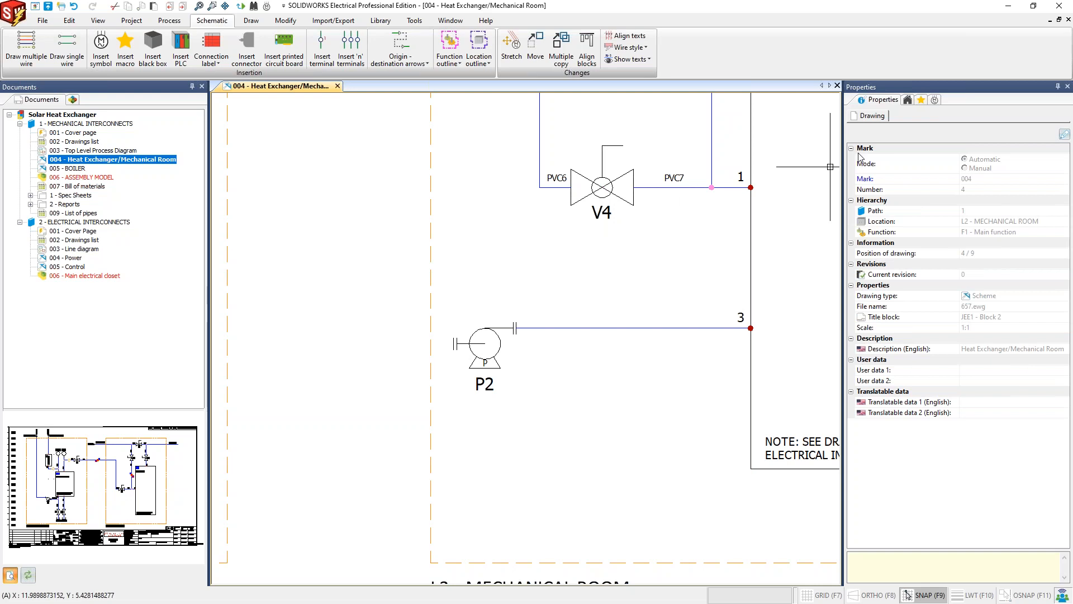
left_click(936, 101)
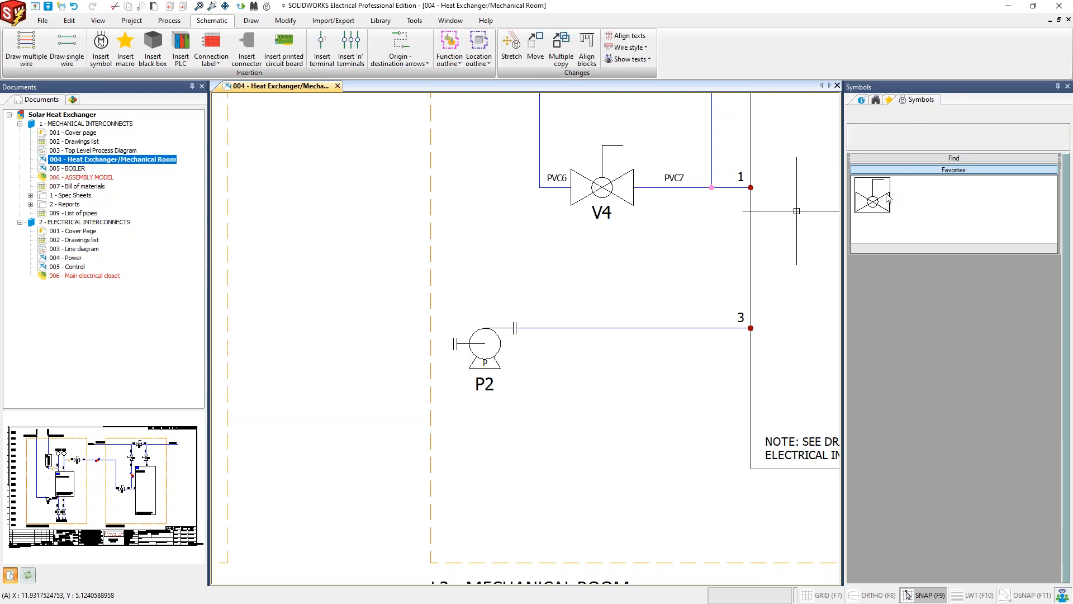
left_click(909, 158)
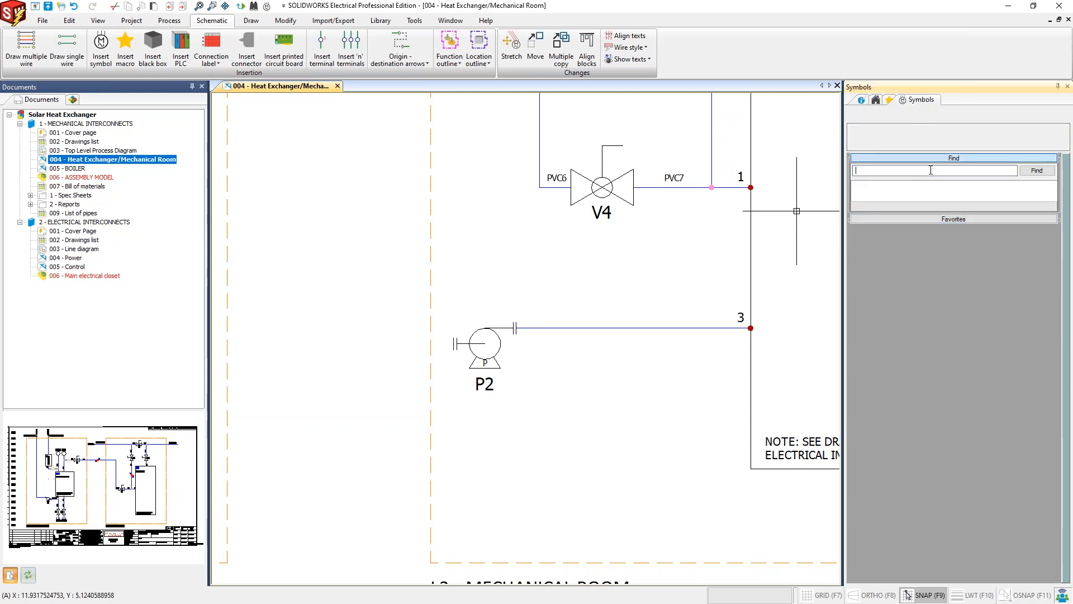
type("valve")
key("Return")
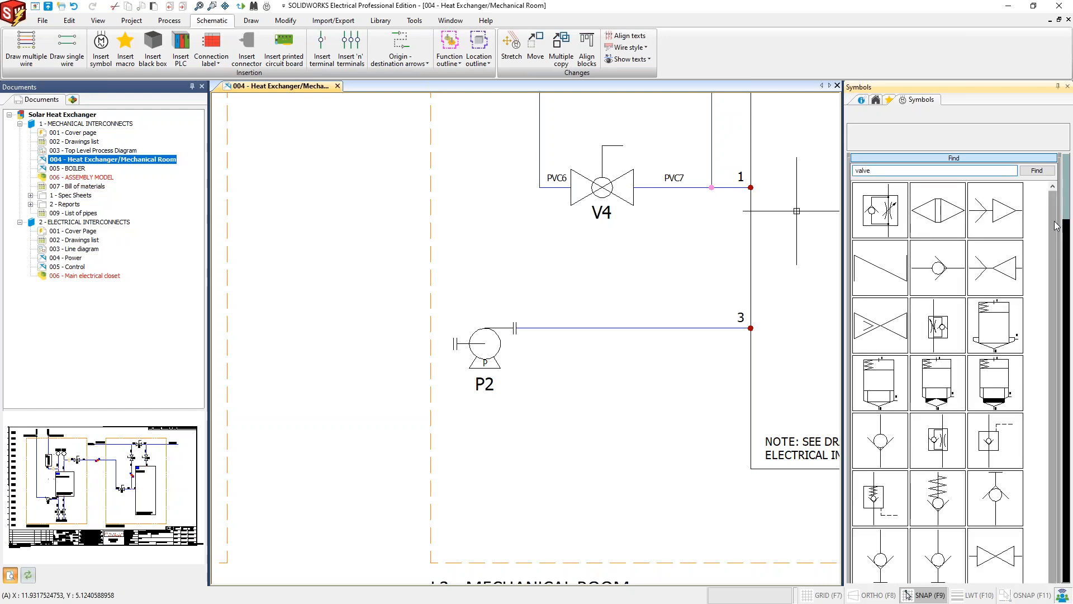
left_click_drag(1056, 238, 1041, 526)
scroll(927, 440, "down", 10)
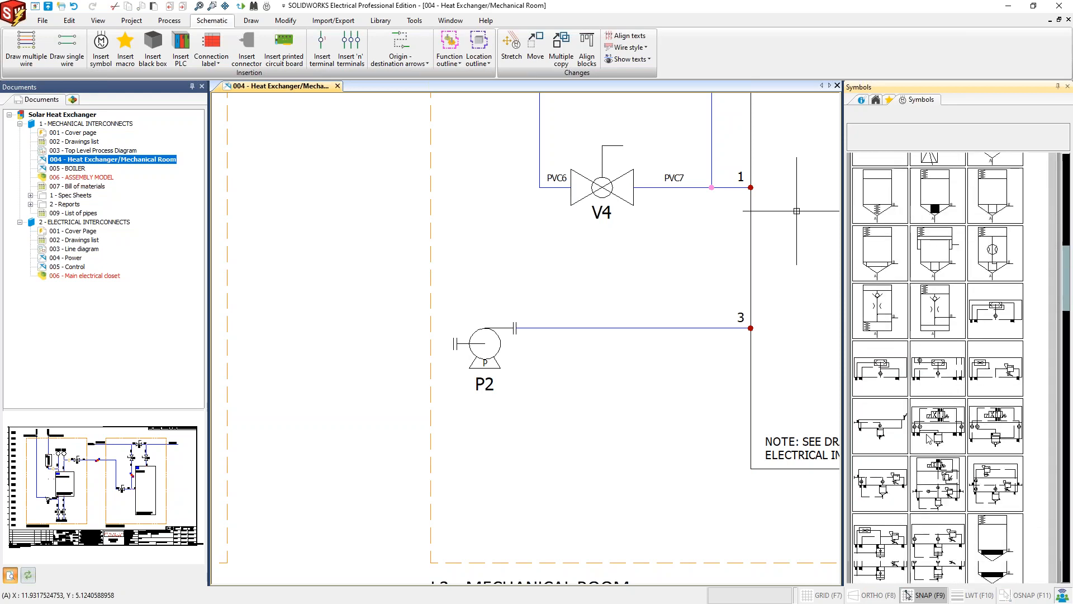
scroll(928, 441, "down", 10)
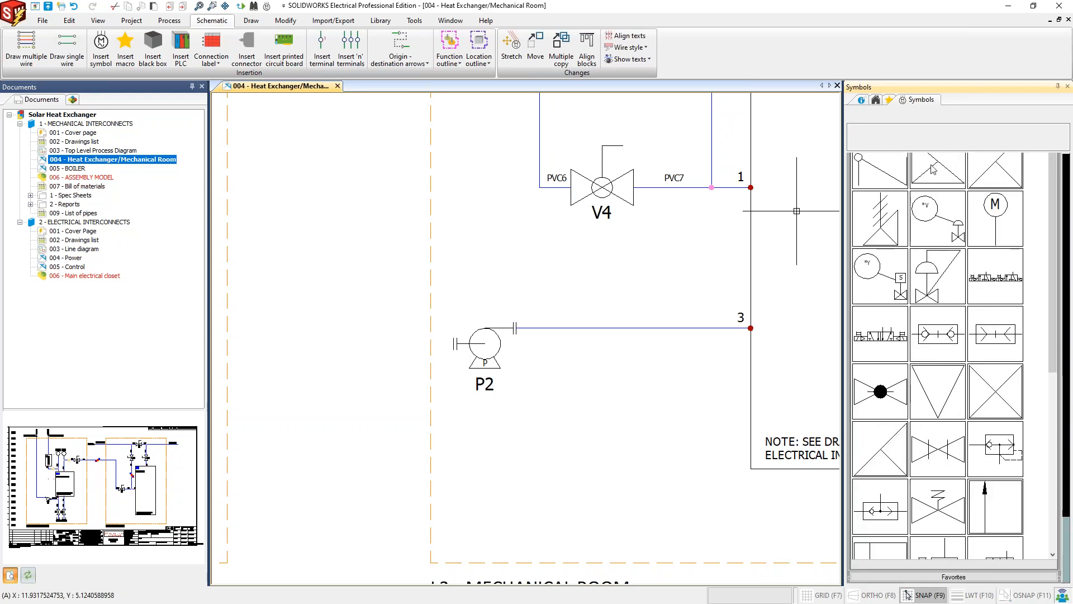
Step: Insert the favorite Hand operated valve symbol PCF131 in the pipe line between pump P2 and storage tank ST2
left_click(941, 577)
left_click(872, 195)
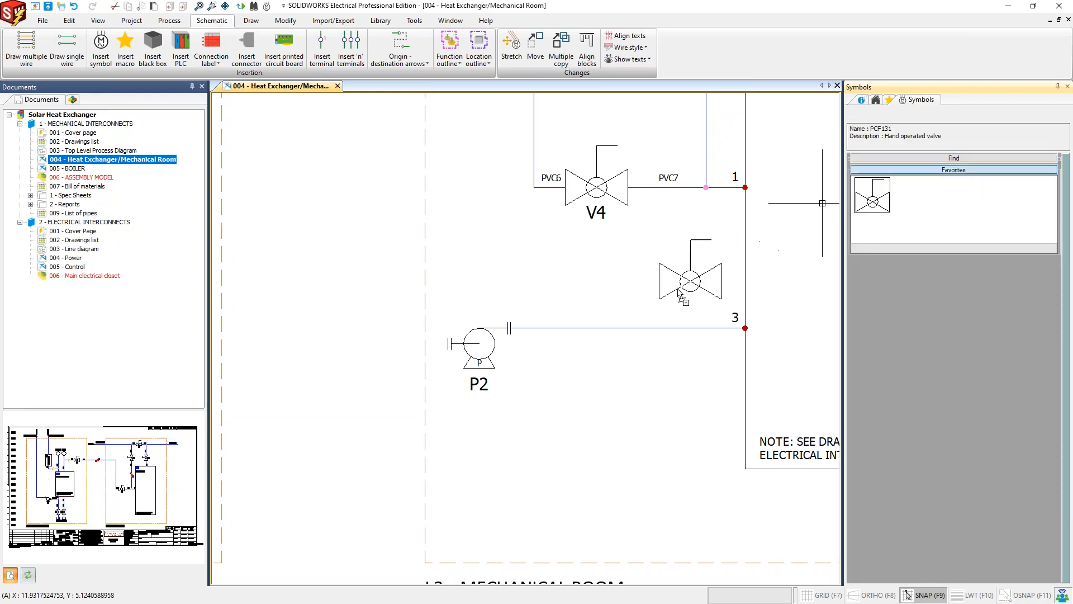
left_click(608, 320)
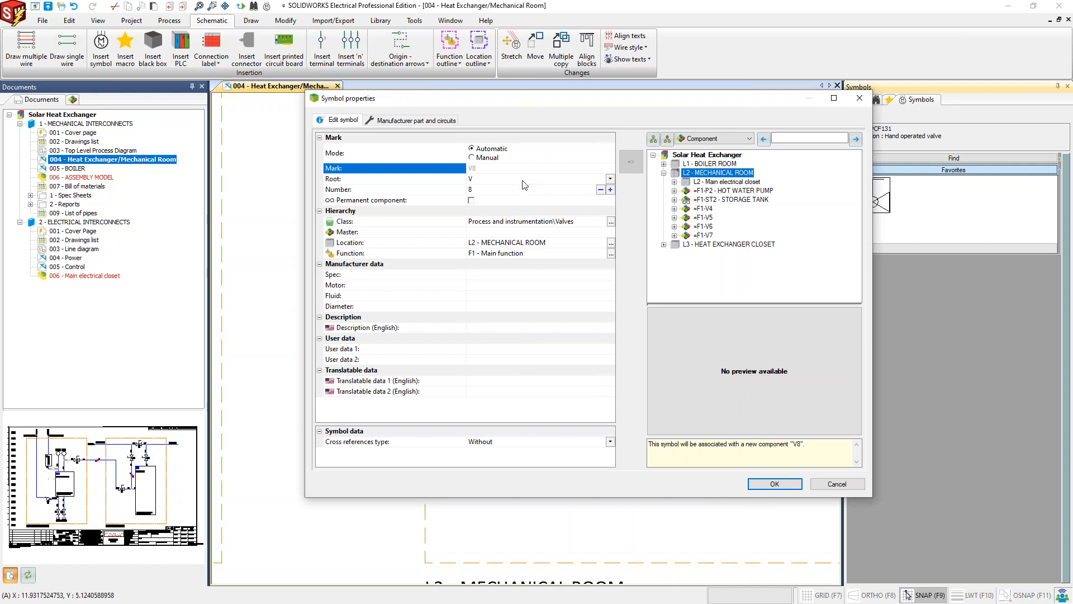
Step: Assign the DEMO V-100-2 2IN PVC BALL VALVE manufacturer part to the new valve and accept its symbol properties
left_click(409, 121)
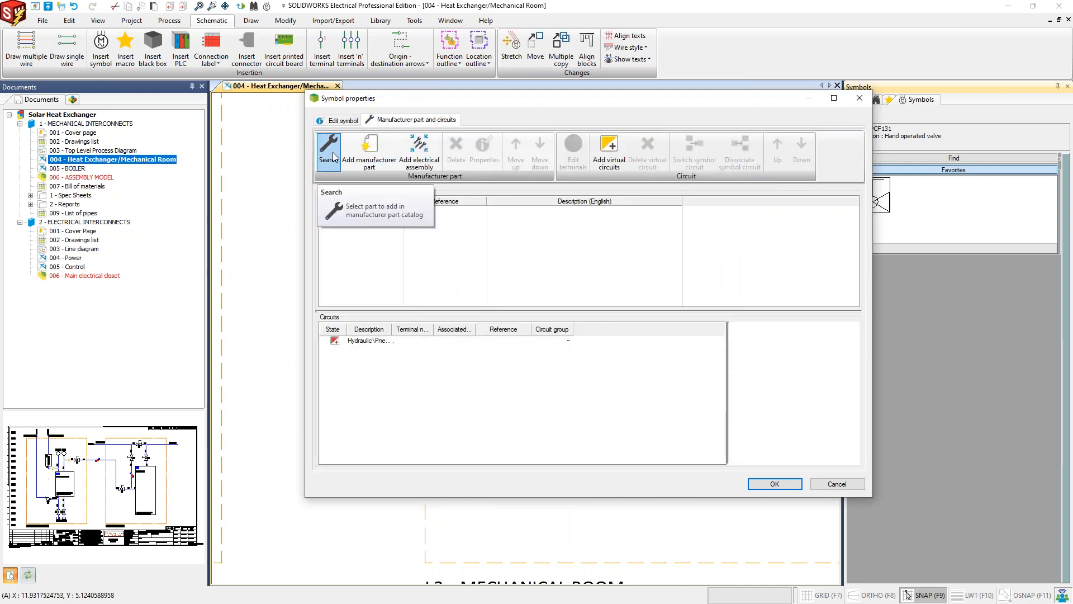
left_click(341, 121)
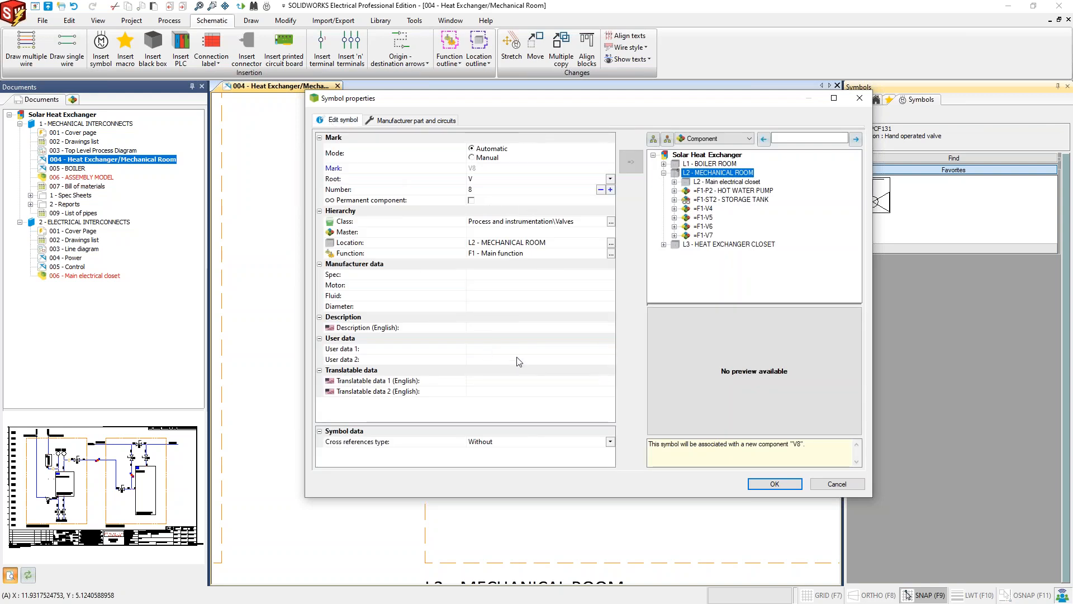
left_click(418, 120)
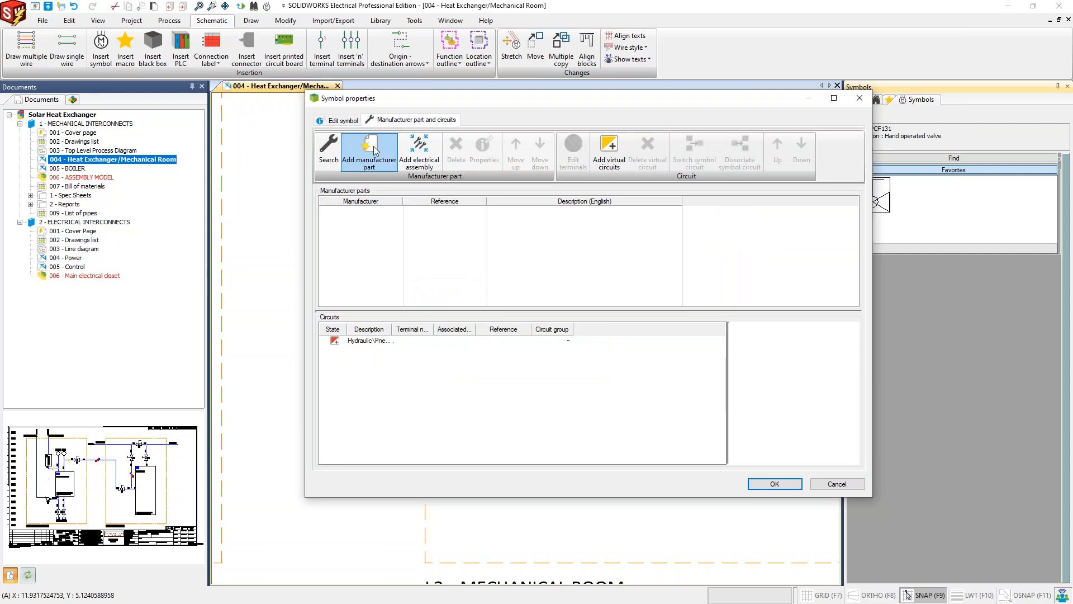
left_click(326, 152)
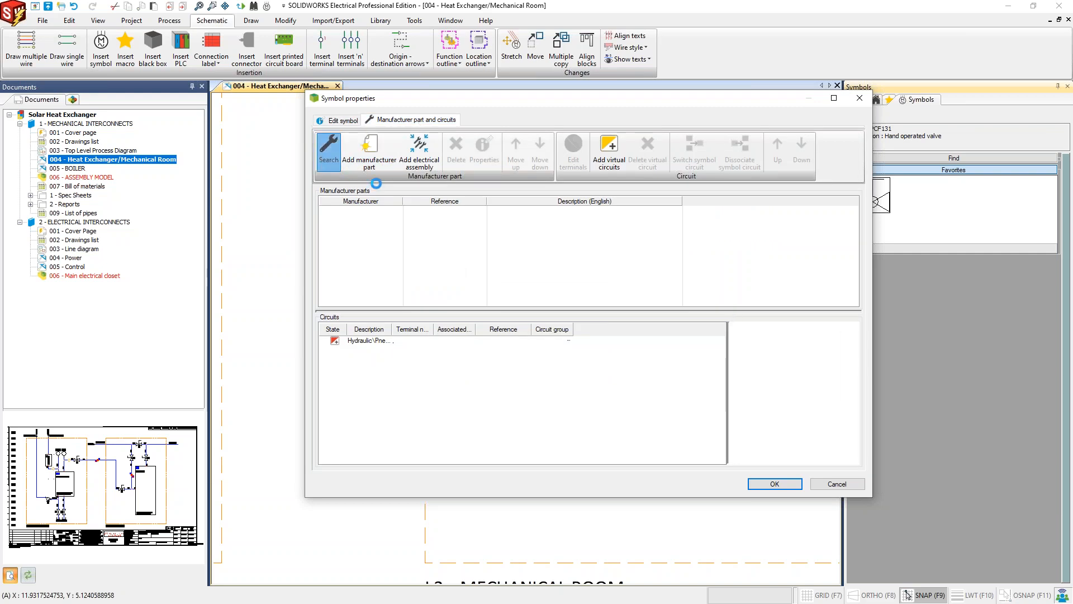
left_click(430, 134)
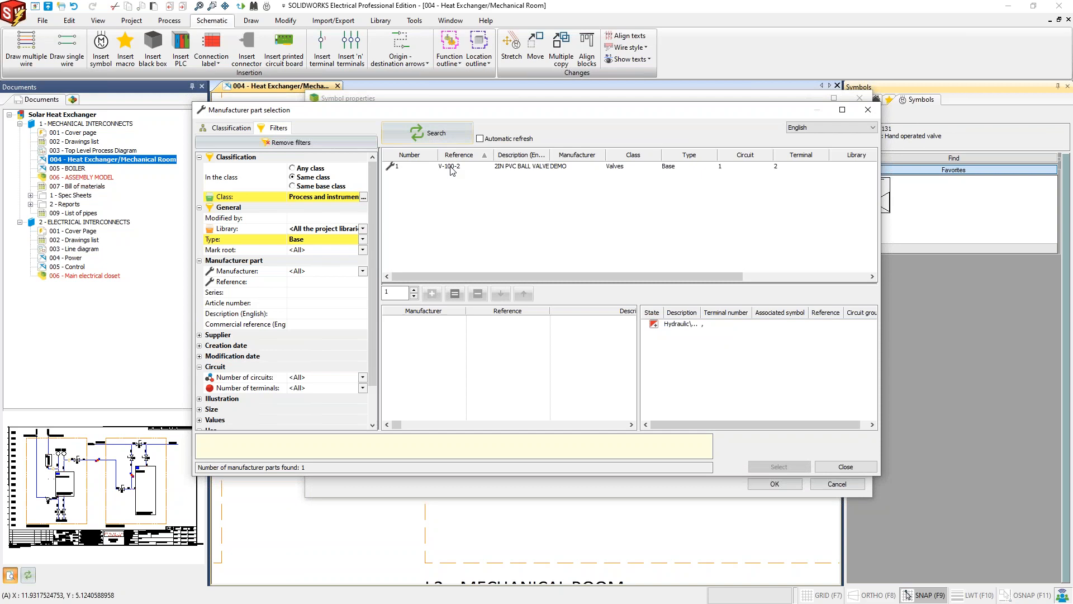
double_click(452, 168)
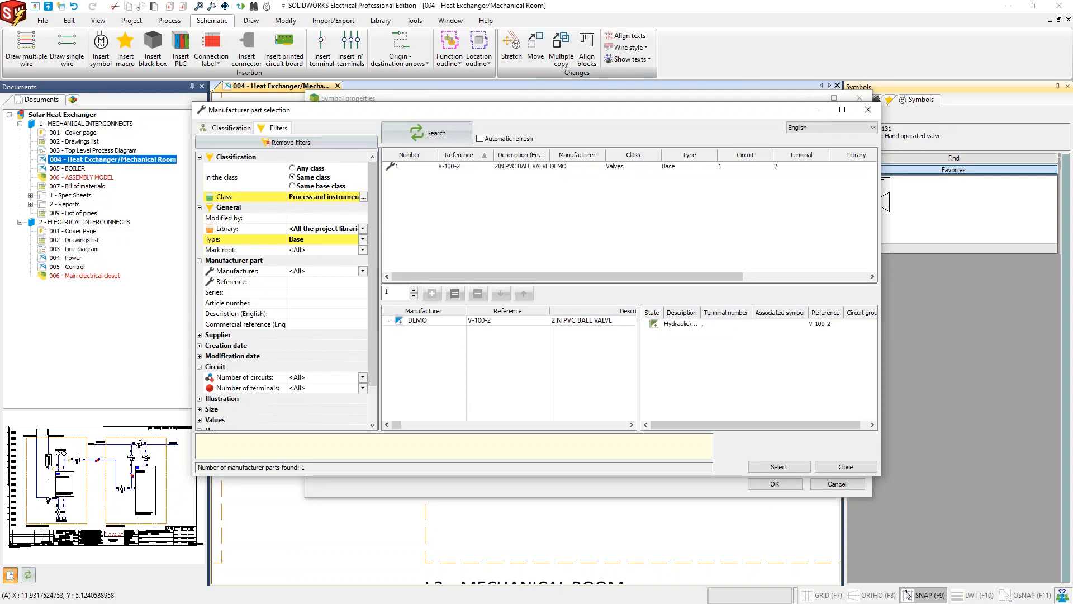
left_click(778, 466)
left_click(774, 483)
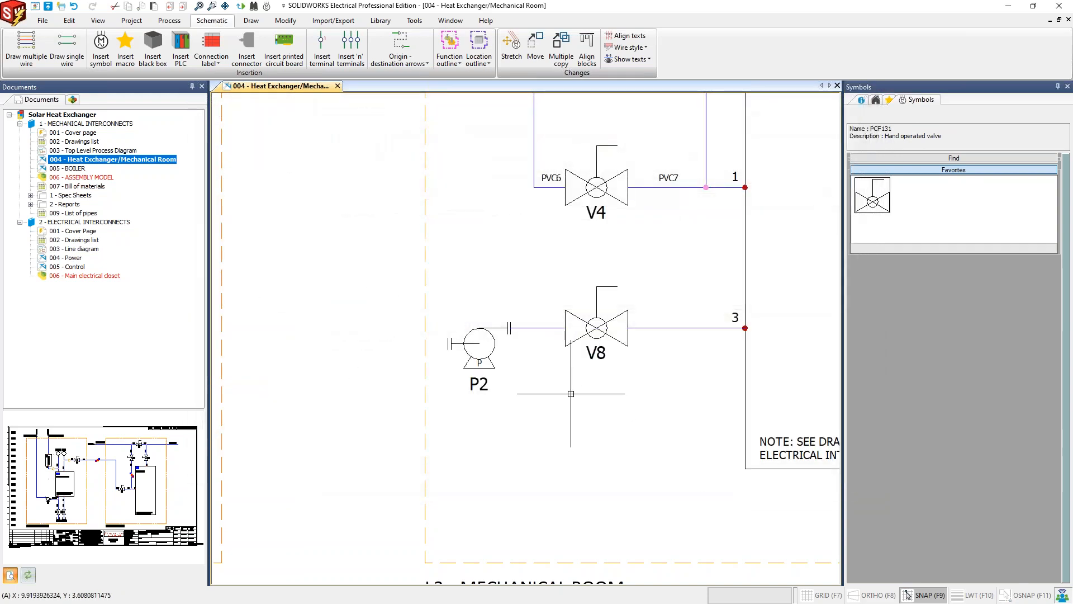
middle_click_drag(616, 384, 591, 363)
scroll(530, 342, "up", 2)
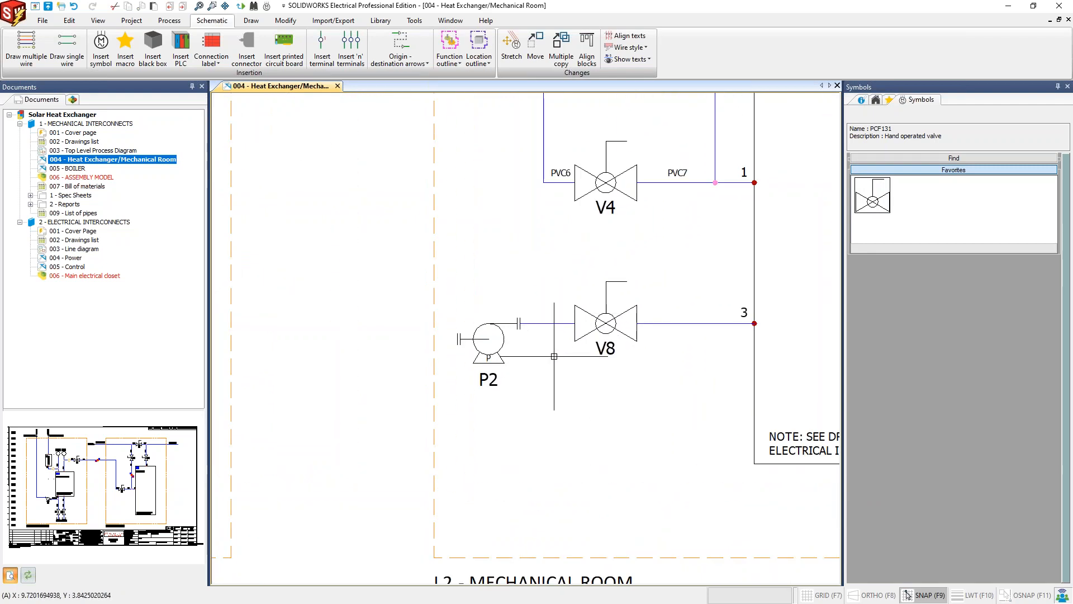
scroll(555, 360, "down", 1)
scroll(555, 359, "down", 2)
middle_click_drag(562, 365, 598, 341)
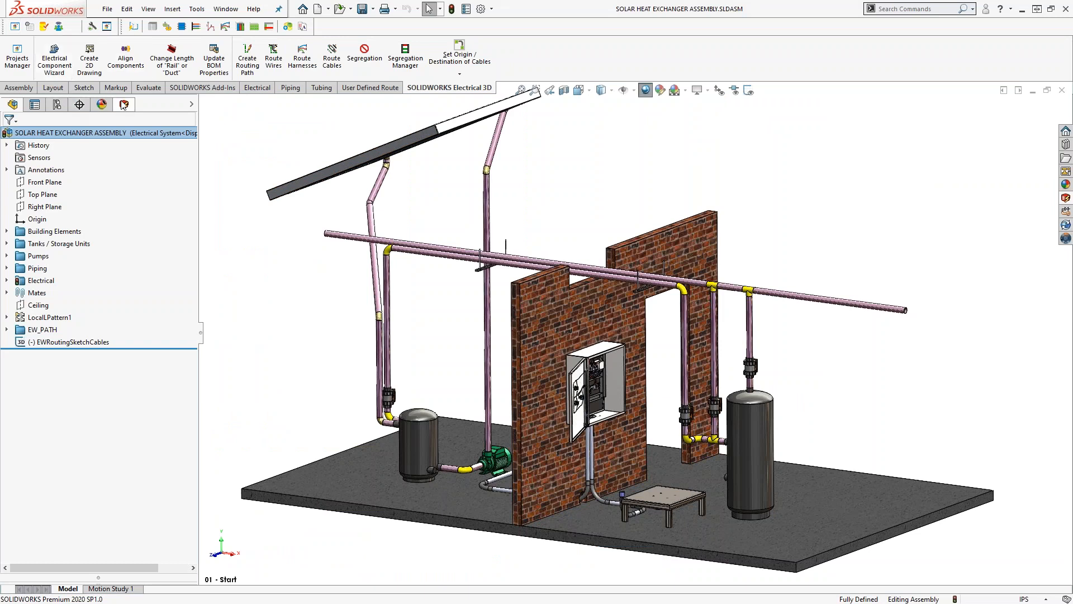
Step: Switch to the SOLIDWORKS solar heat exchanger assembly and insert hot water pump P2's P-100 part on the pump stand from the electrical component tree
scroll(649, 497, "down", 5)
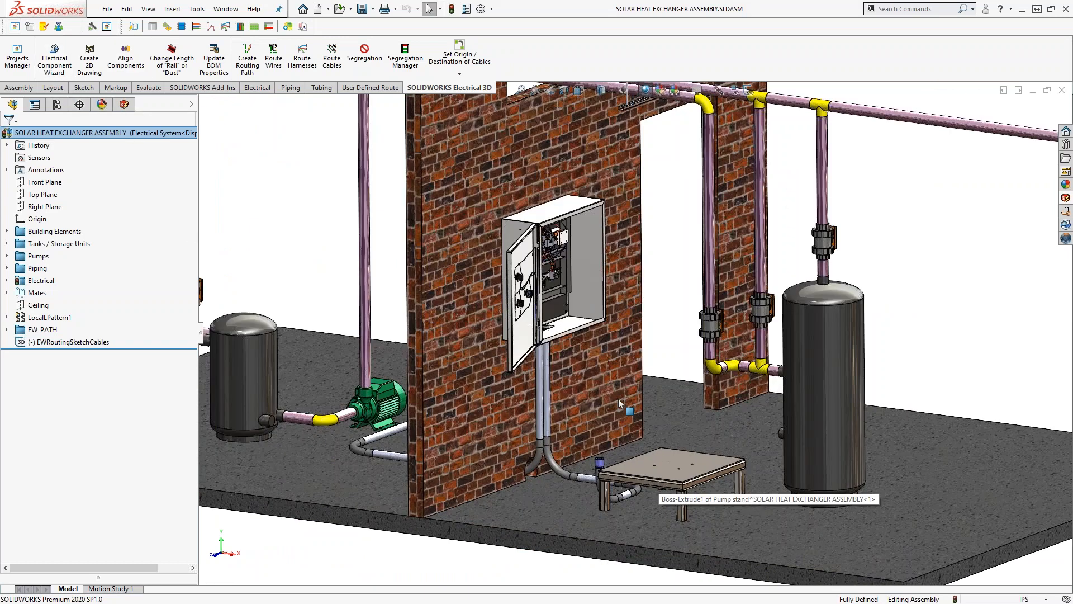
scroll(666, 472, "down", 3)
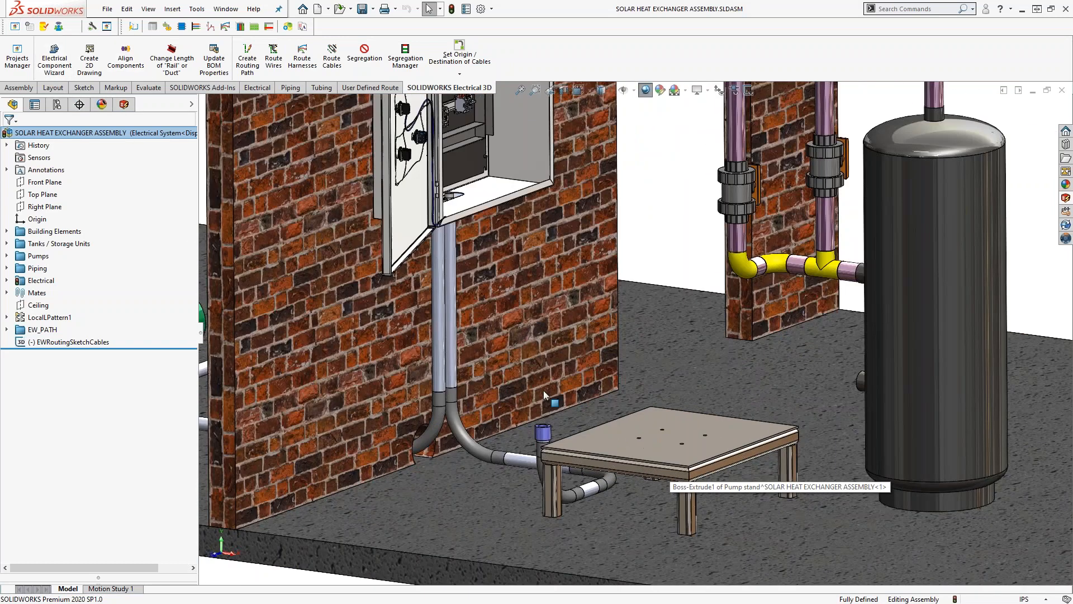
left_click(124, 105)
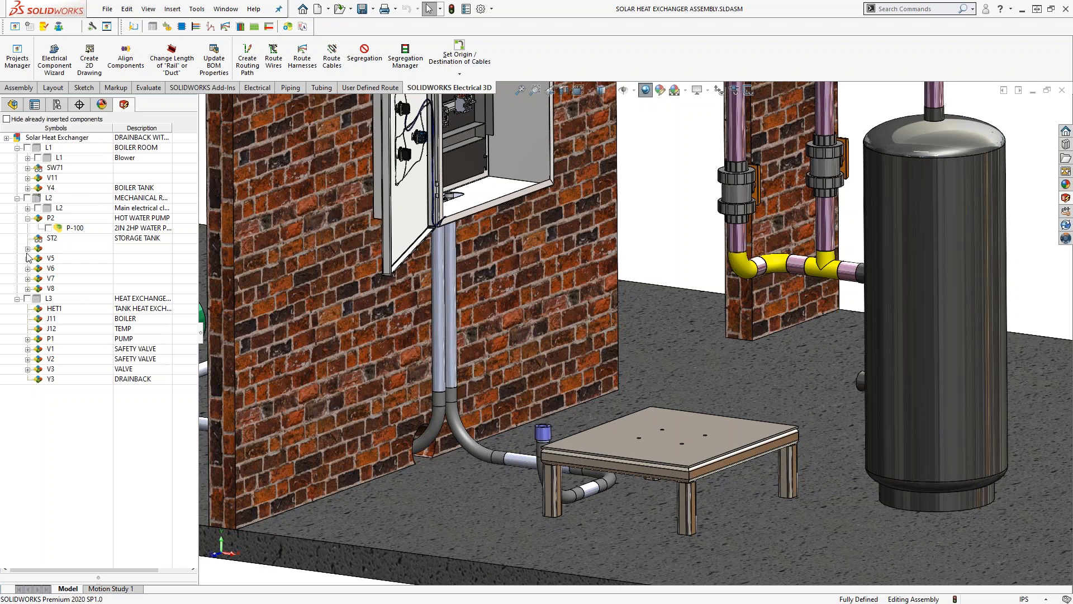
left_click(28, 289)
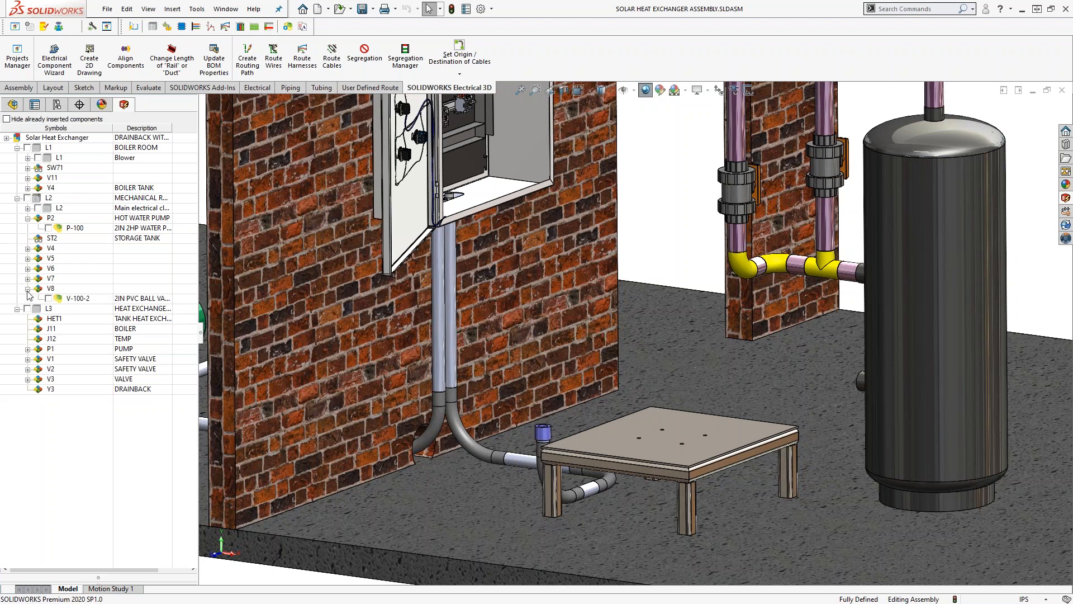
left_click(74, 228)
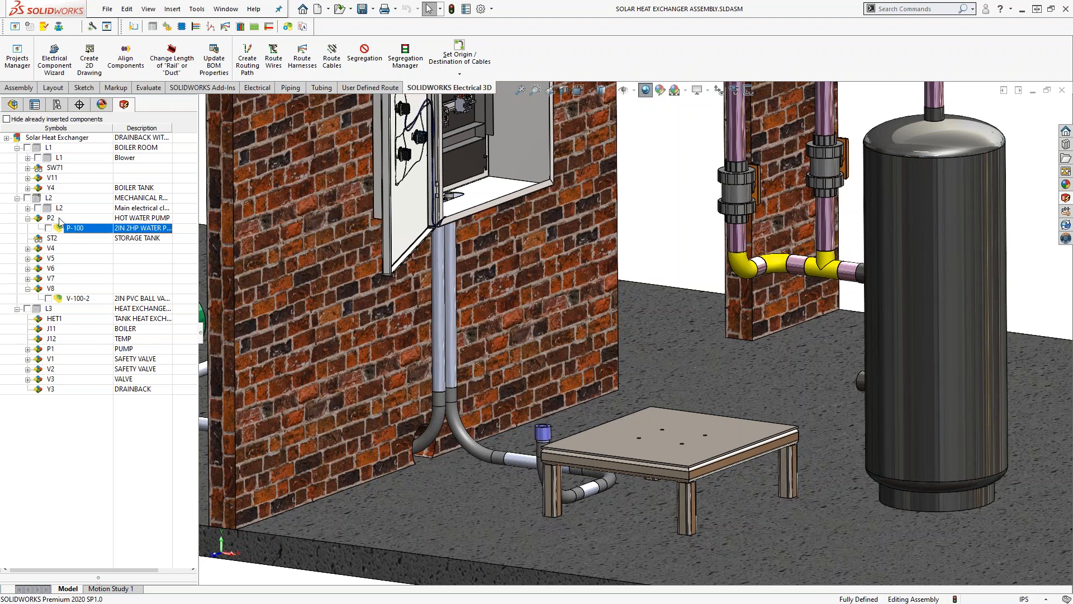
right_click(84, 234)
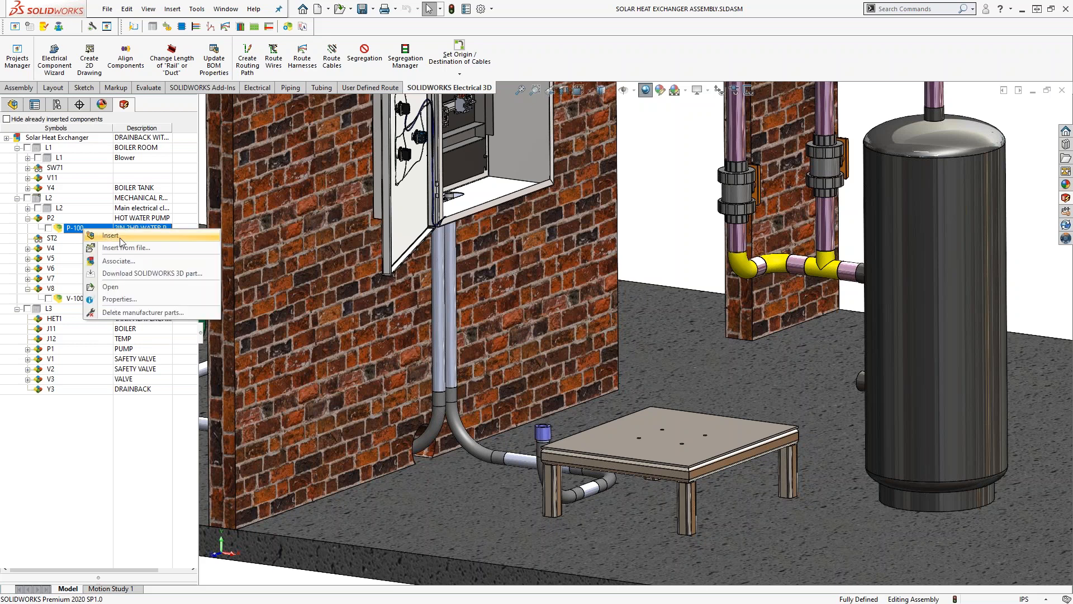
left_click(121, 240)
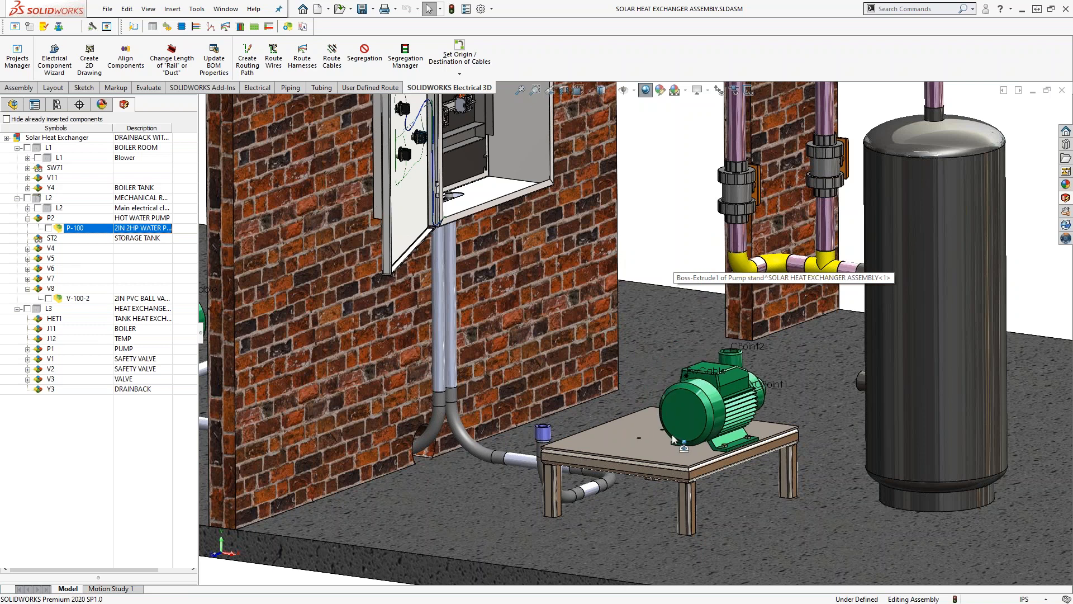
left_click(672, 434)
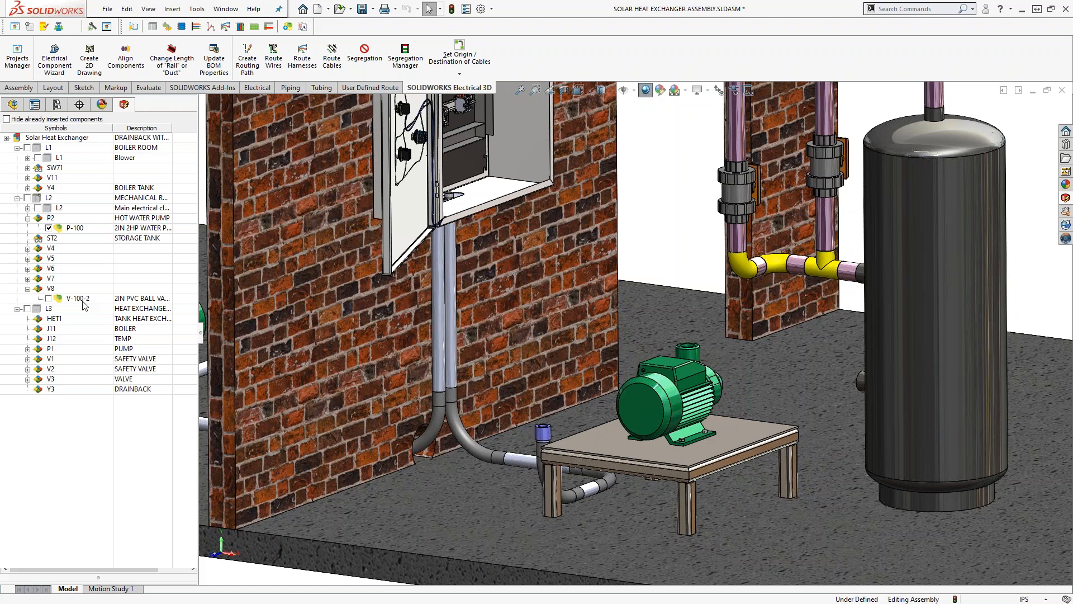
Step: Start a pipe route from the front port of the inserted water pump
right_click(83, 304)
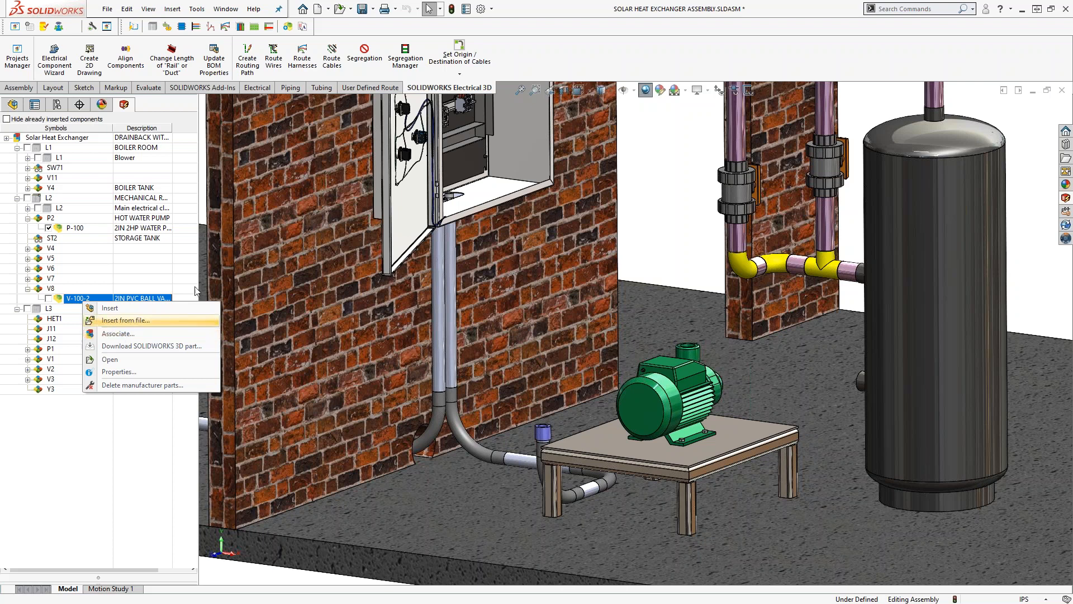
left_click(652, 179)
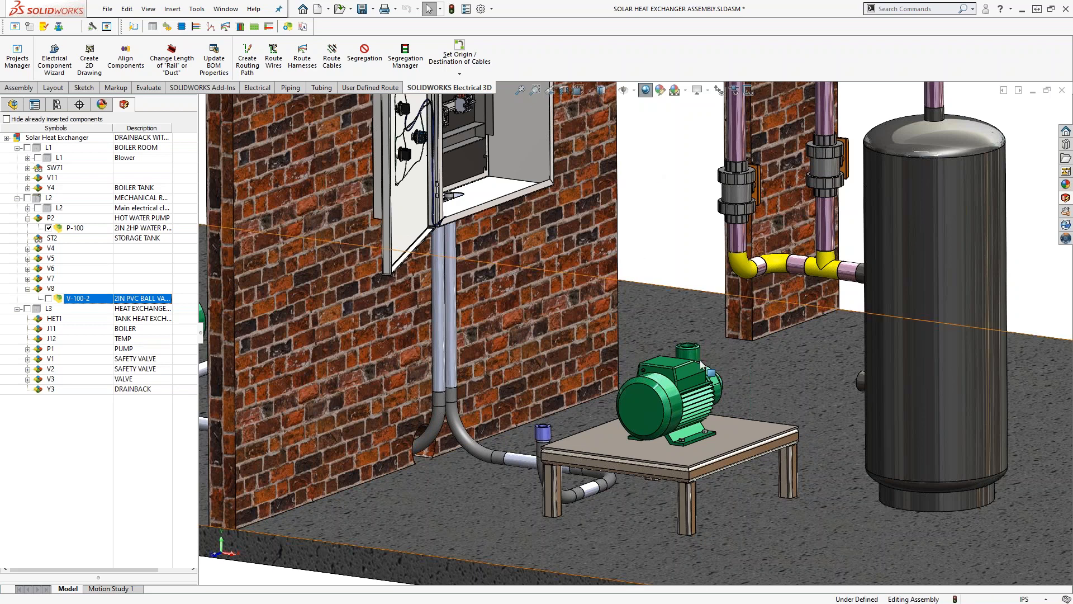
key("space")
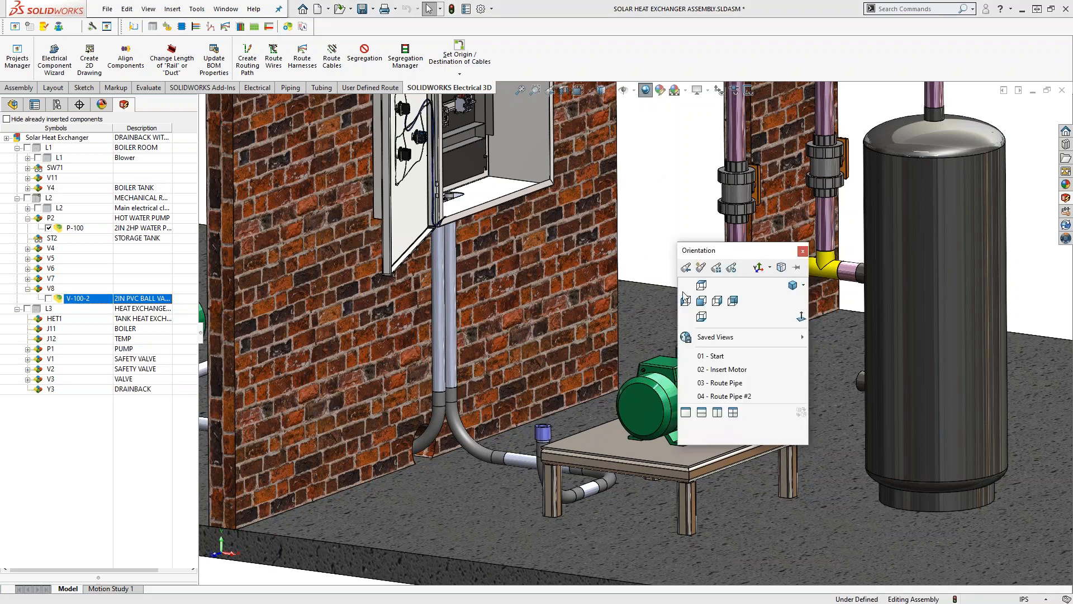
left_click(718, 383)
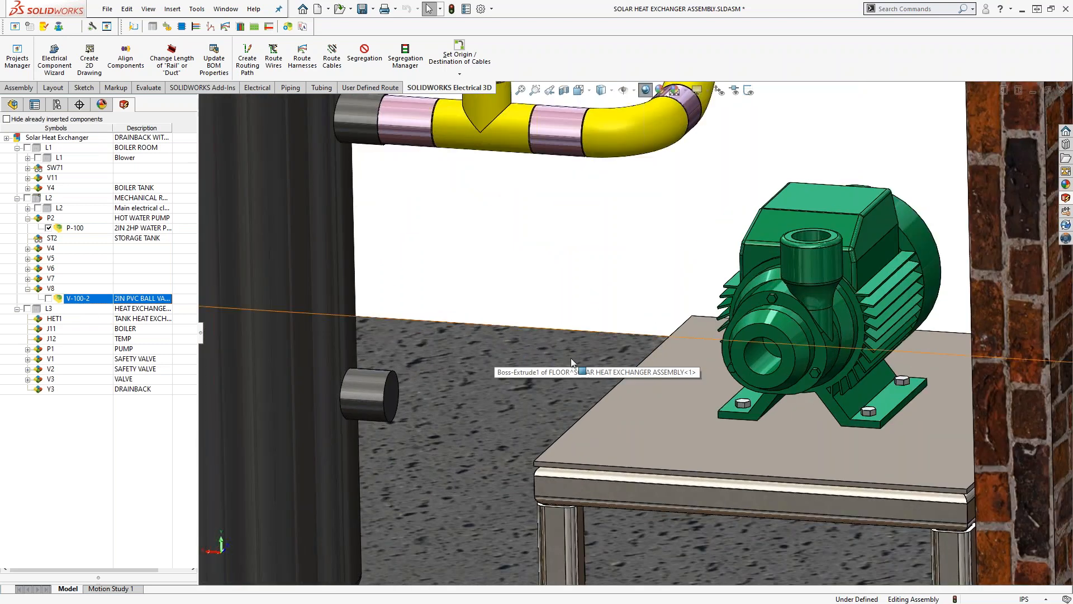
mouse_move(645, 394)
middle_mouse_down()
mouse_move(649, 409)
mouse_move(659, 405)
middle_mouse_up()
middle_click_drag(669, 327, 673, 332)
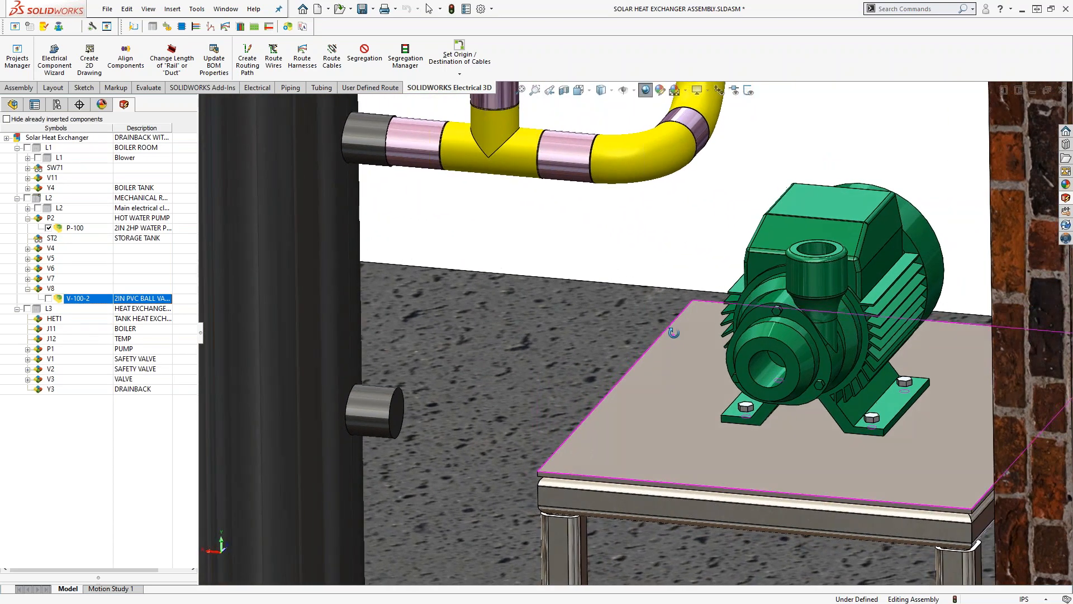
right_click(756, 374)
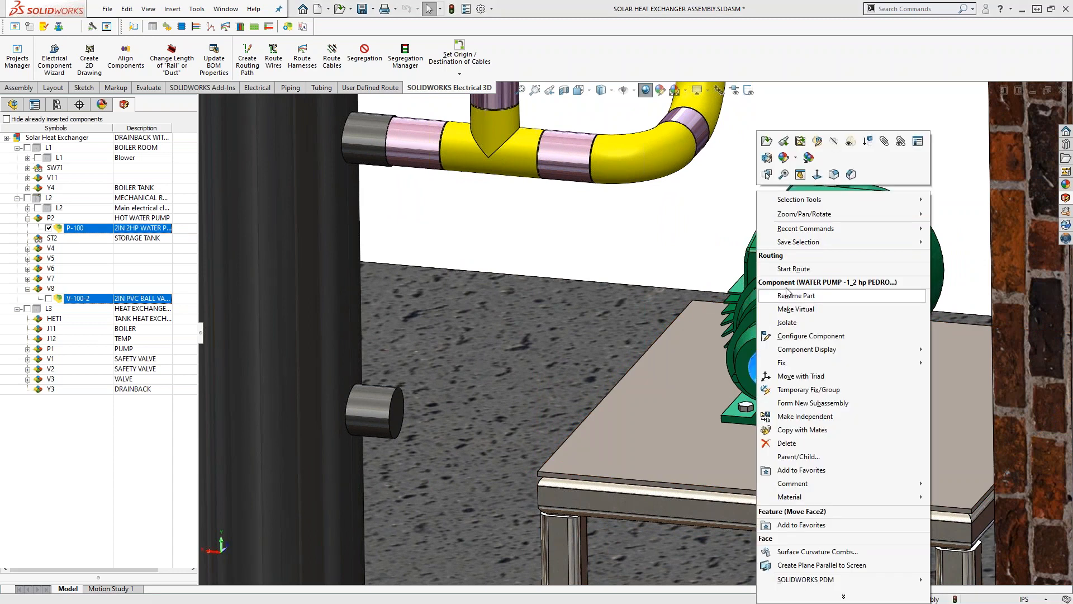
left_click(793, 269)
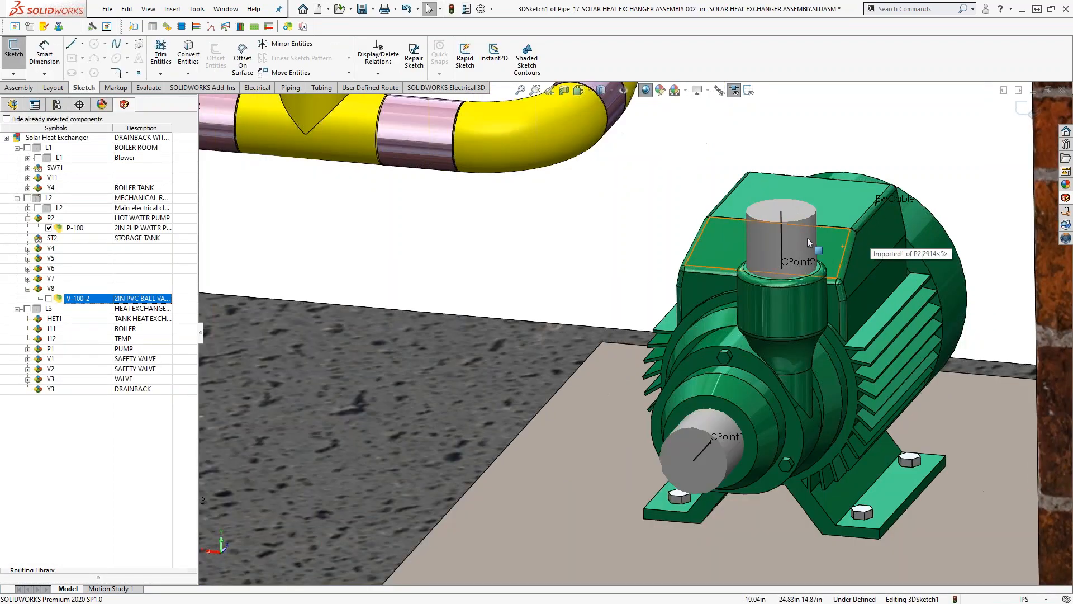
Step: Delete the unneeded route stubs at the pump's upper port CPoint2 and its EwCable point
left_click(760, 249)
key("Delete")
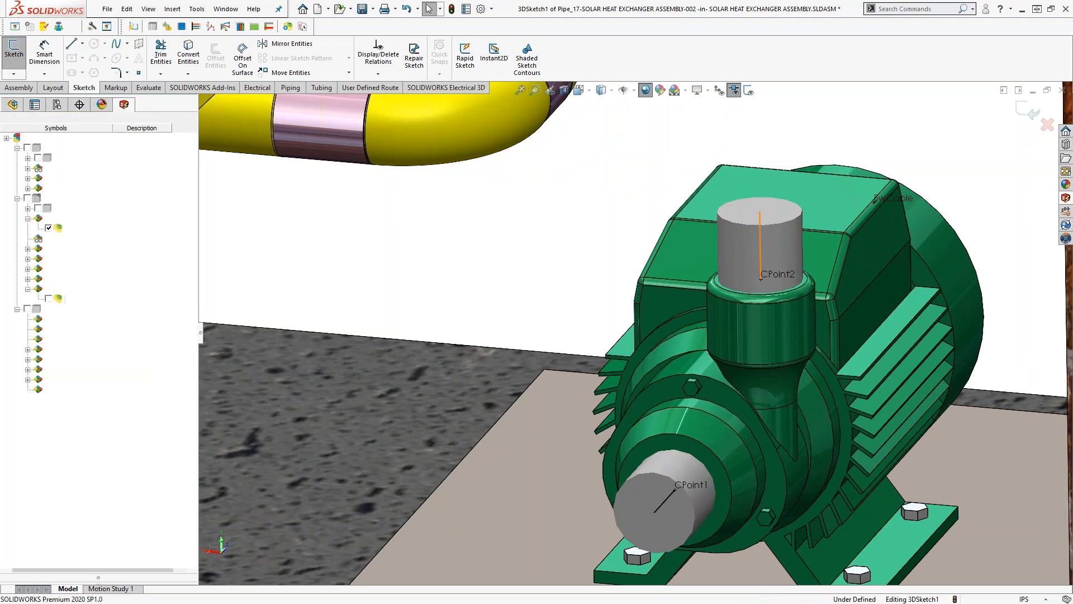
scroll(838, 246, "down", 8)
scroll(610, 270, "down", 2)
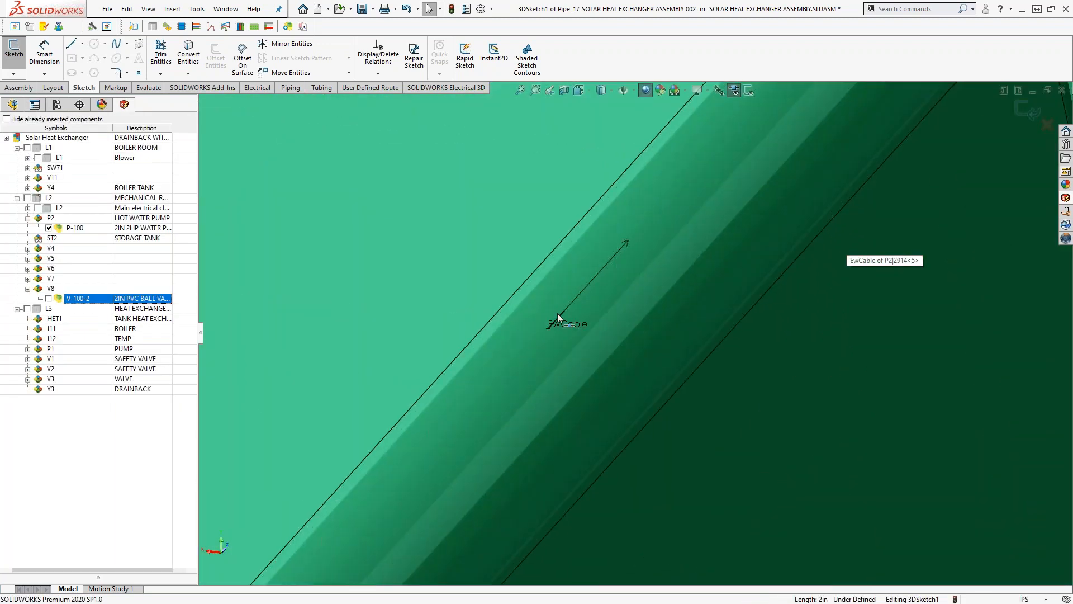
left_click(558, 317)
key("Delete")
scroll(558, 317, "up", 12)
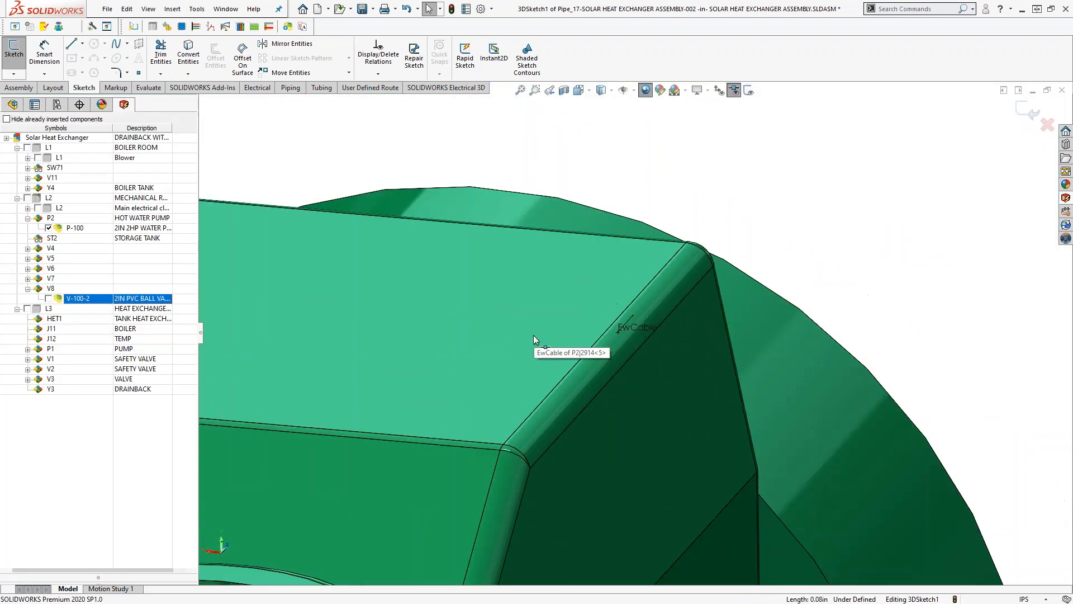
scroll(617, 369, "down", 2)
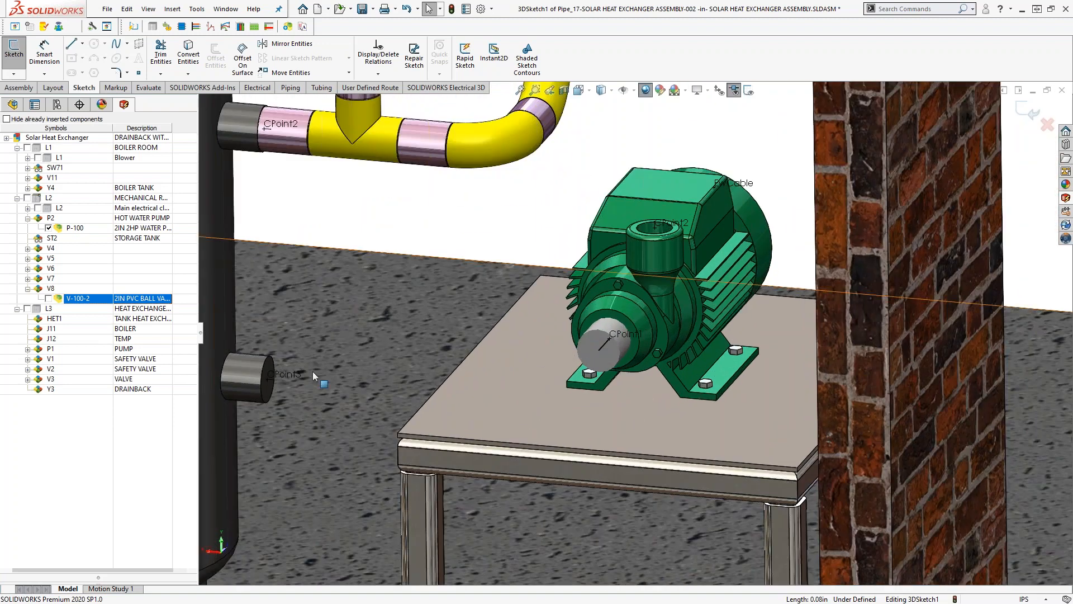
Step: Add the storage tank's CPoint3 to the route, extending its stub and merging its end with the pump's CPoint1 stub
right_click(283, 377)
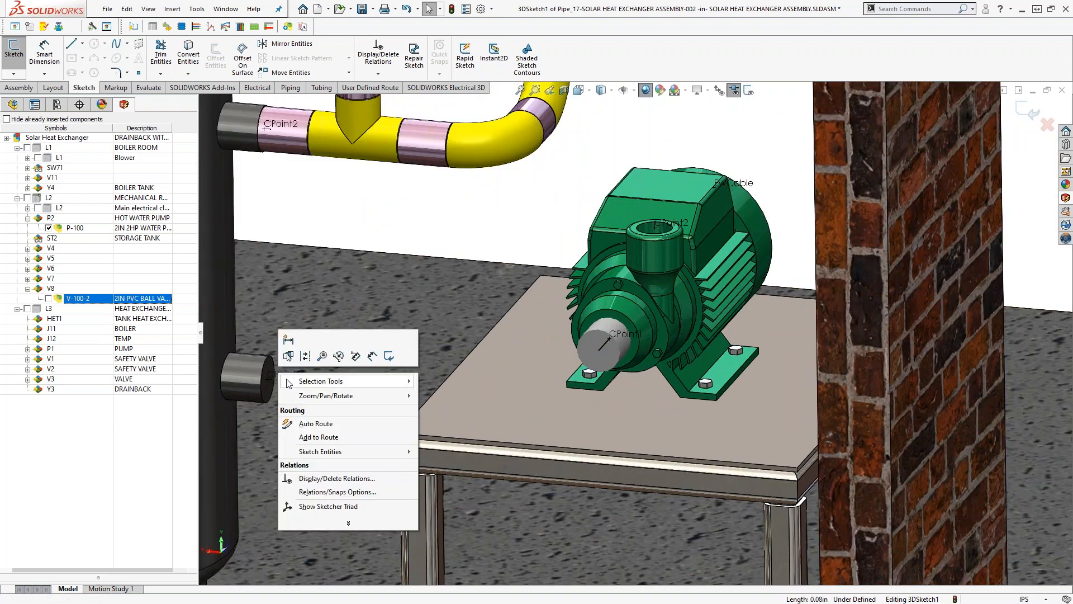
left_click(319, 438)
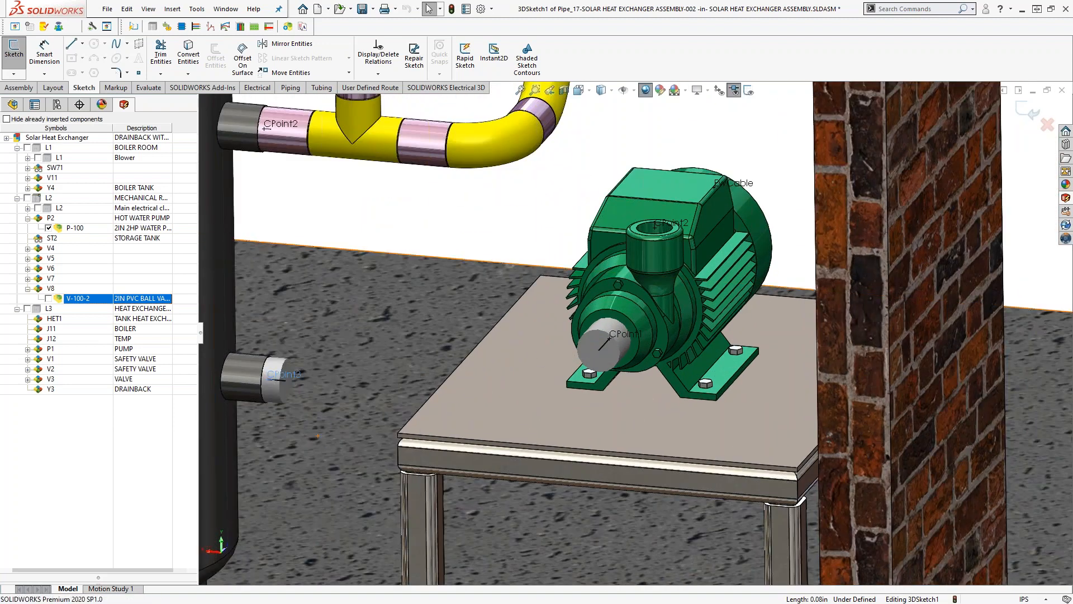
left_click(286, 380)
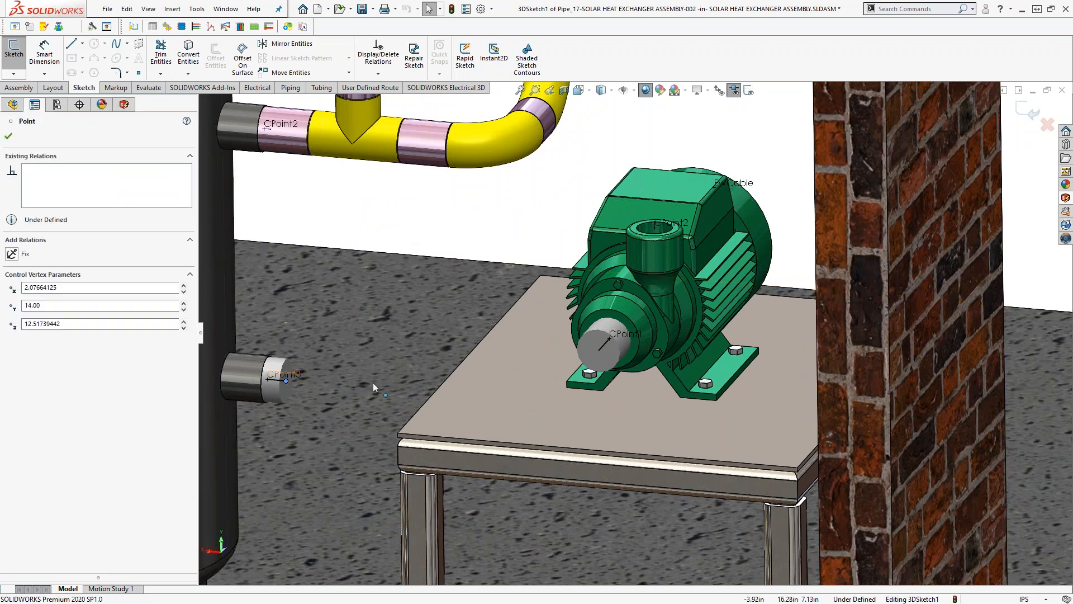
double_click(516, 402)
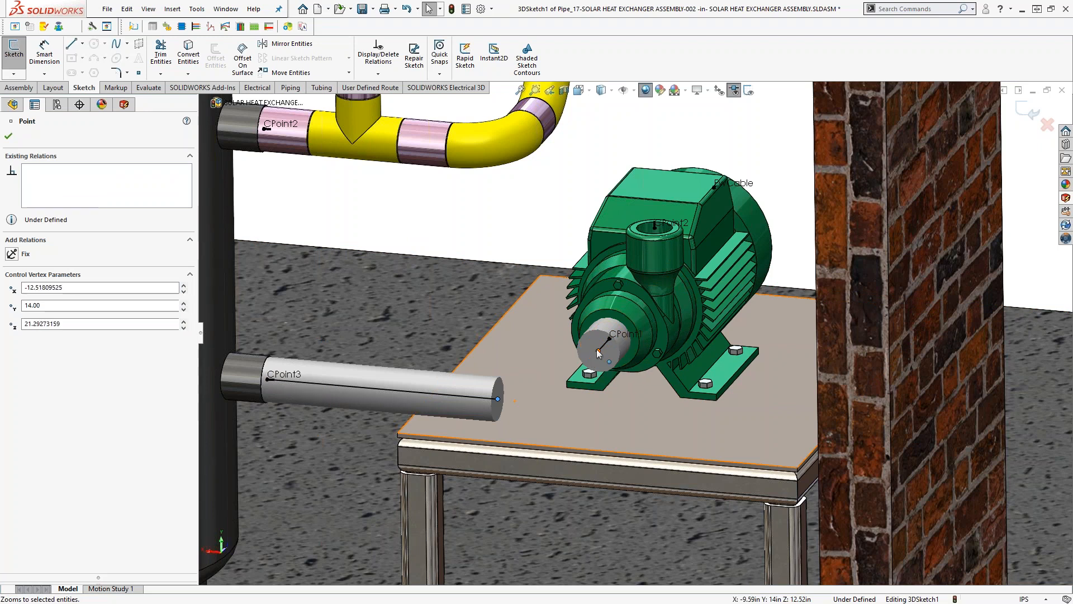
left_click(598, 350, "ctrl")
left_click(697, 302)
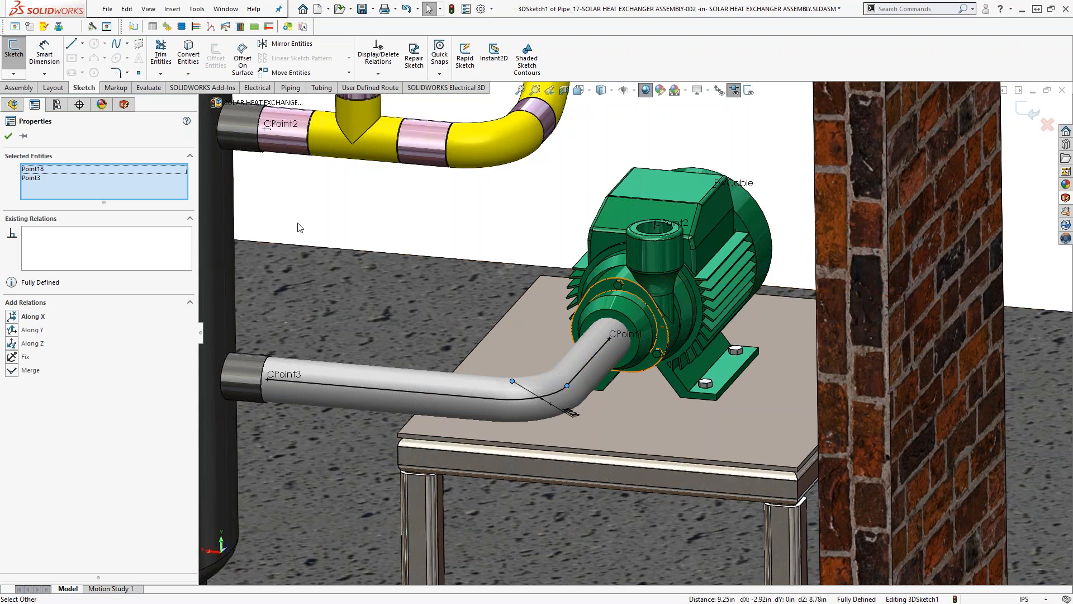
Step: Insert valve V8's V-100-2 ball valve into the pipe run beside the storage tank's CPoint3 and finish the route
left_click(125, 105)
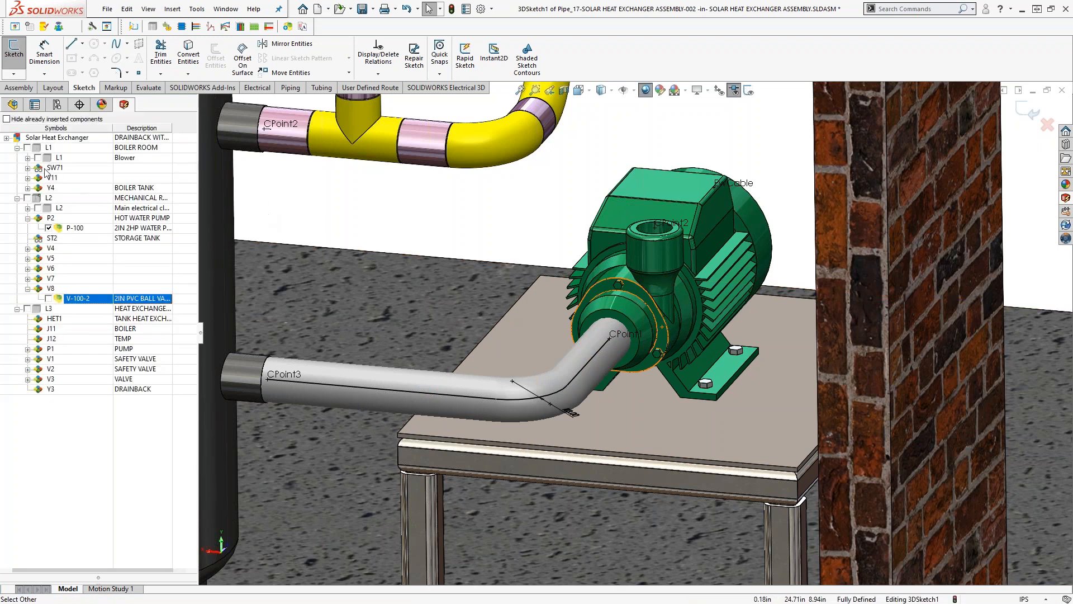
right_click(77, 300)
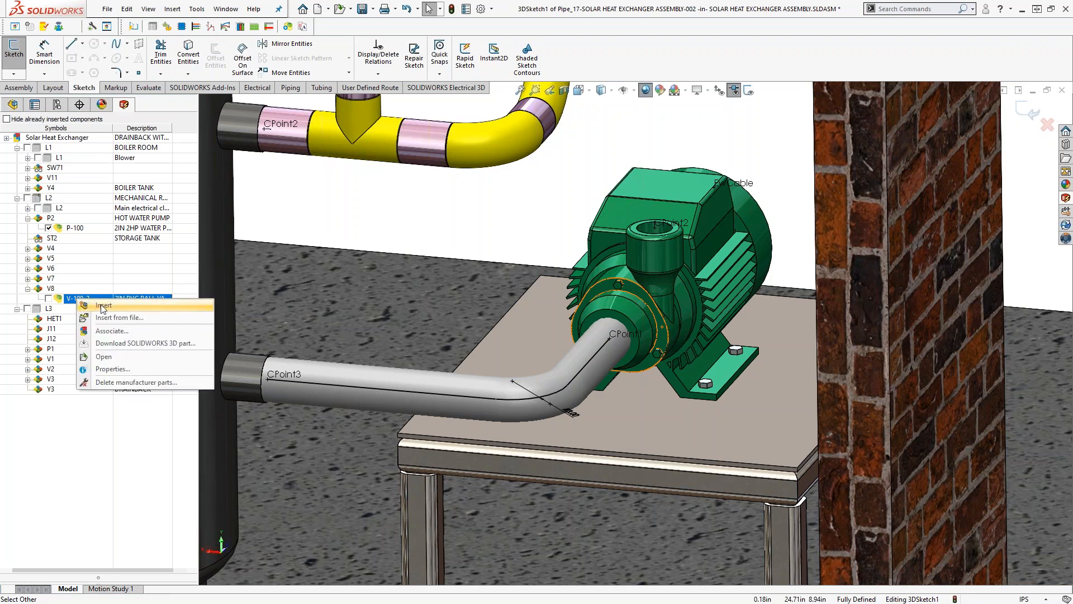
left_click(90, 304)
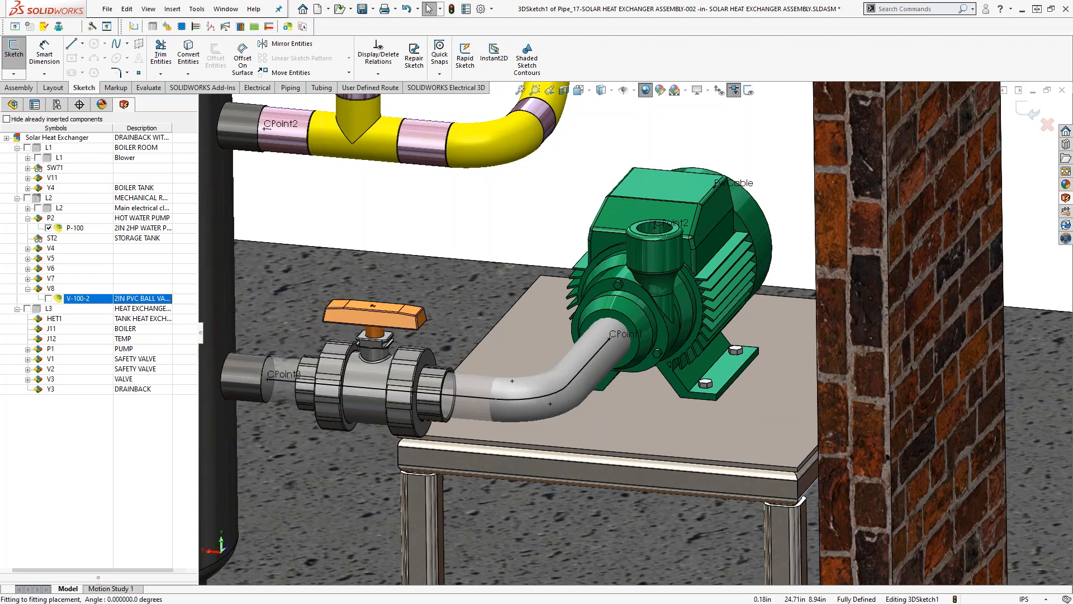
left_click(378, 393)
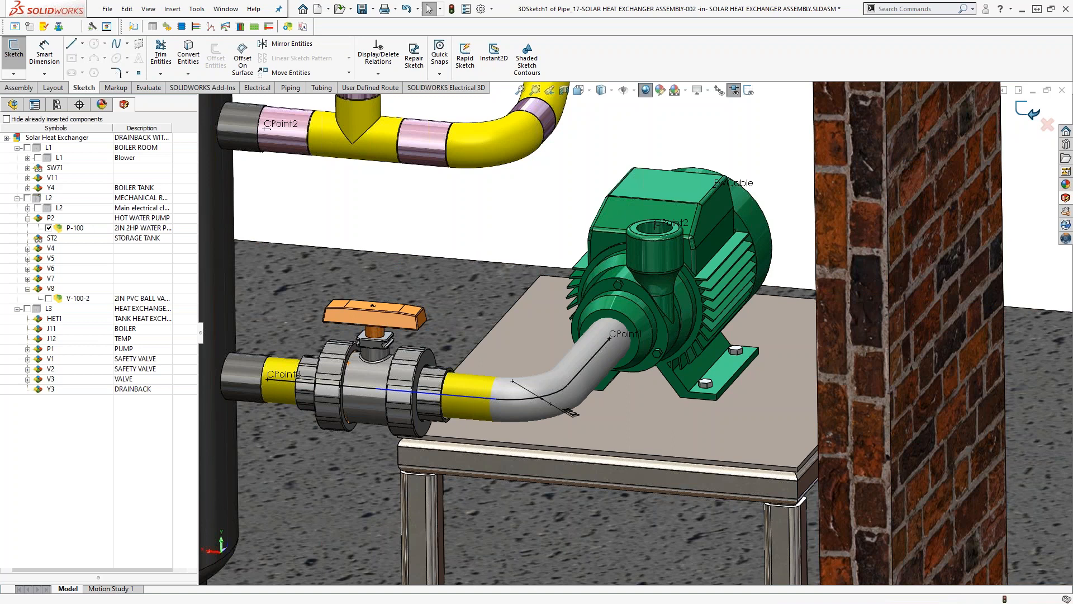
left_click(1028, 110)
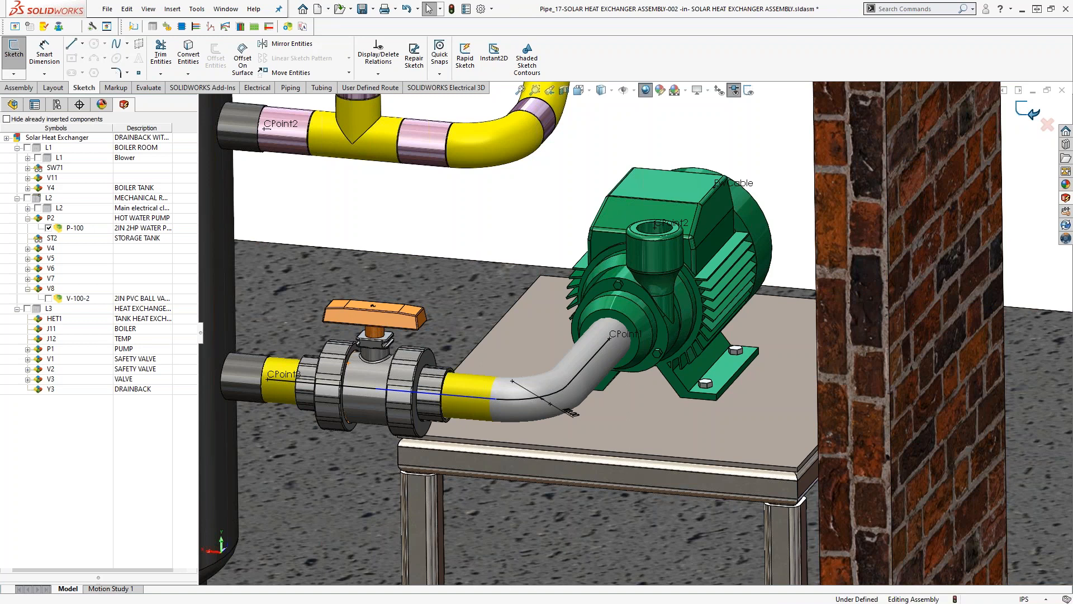
left_click(1032, 115)
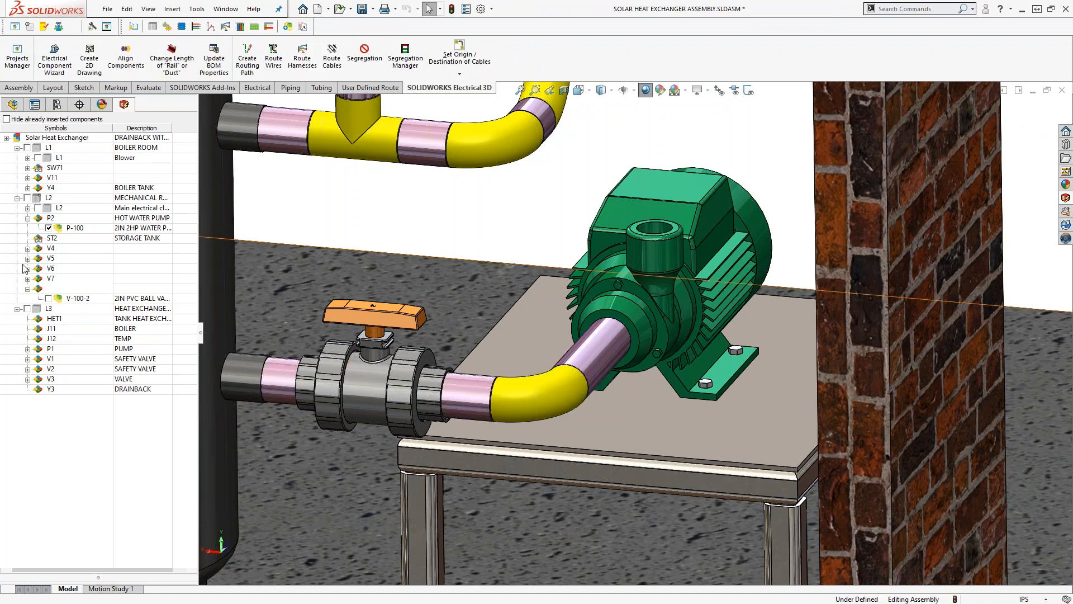
Step: Create a pipe drawing of the Pipe_17 route in isometric orientation with bill of materials, auto balloons and route sketch, and reposition the ball valve's balloon
left_click(12, 105)
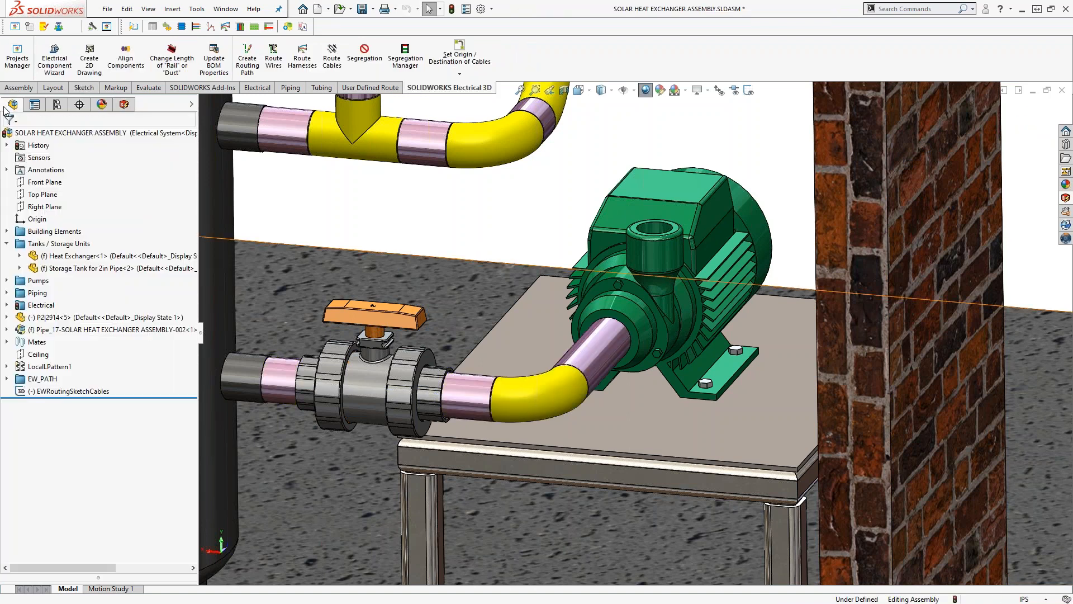
right_click(78, 330)
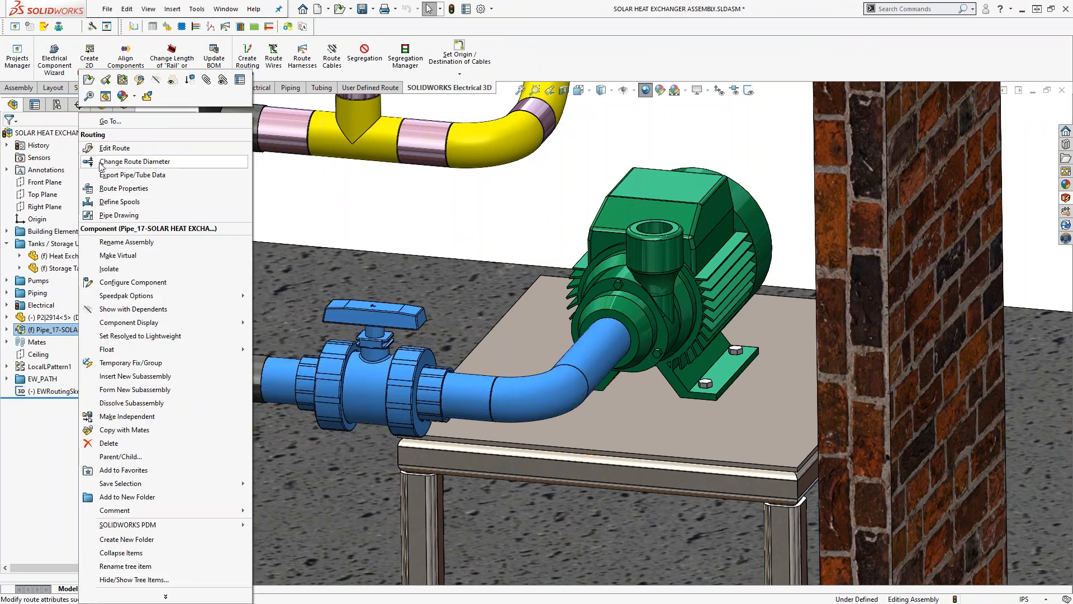
left_click(115, 215)
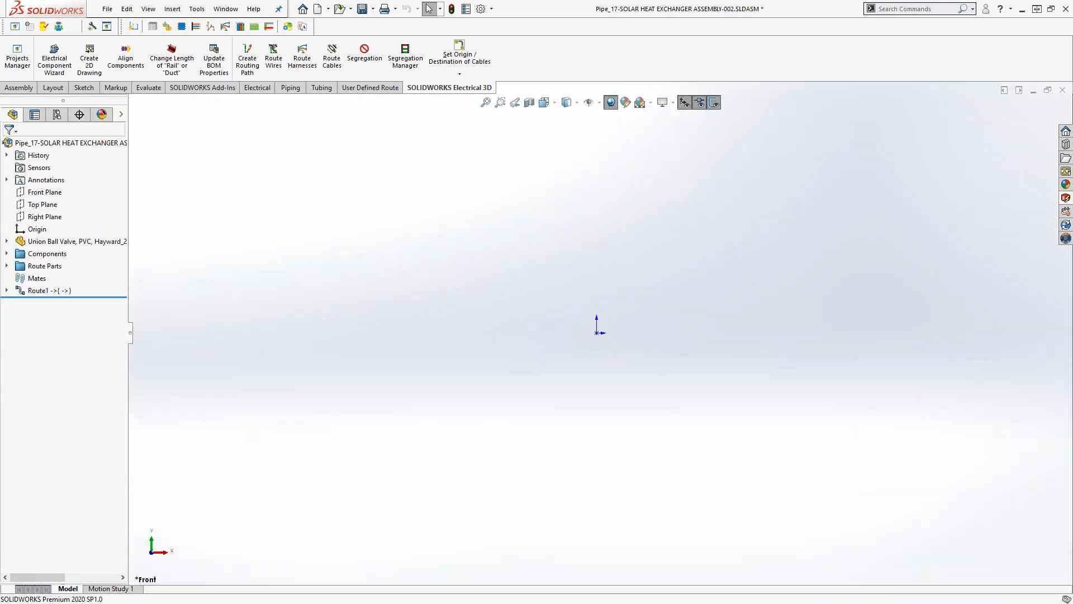
key("space")
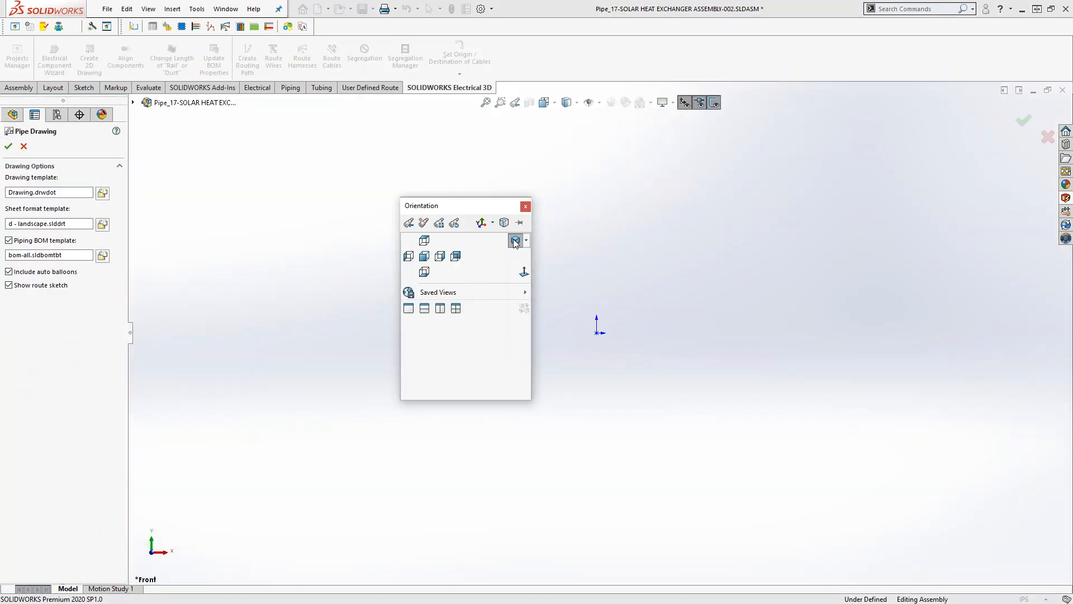
left_click(517, 242)
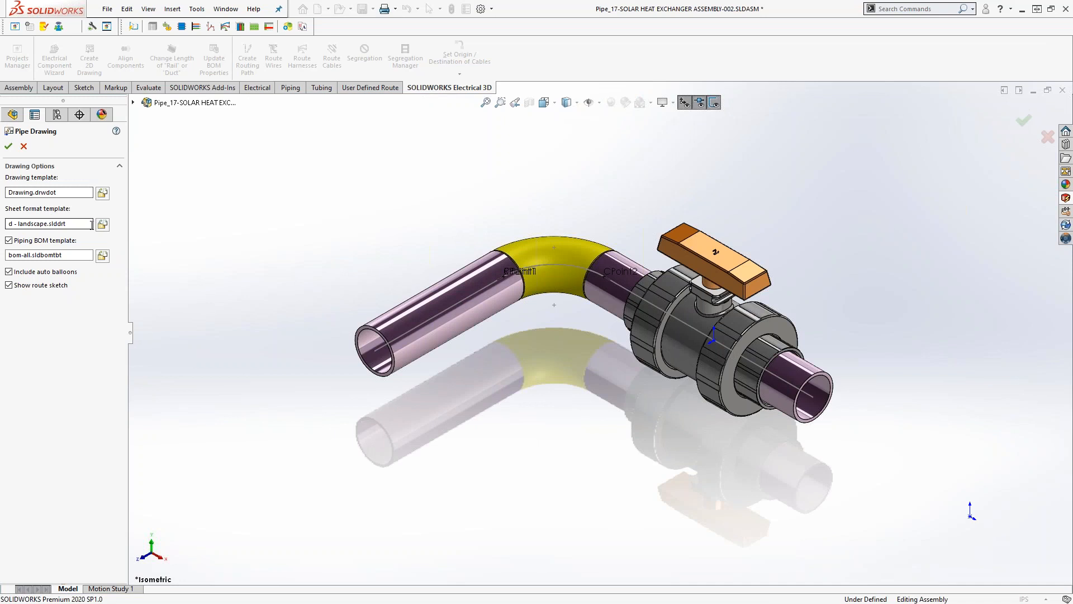
left_click(8, 147)
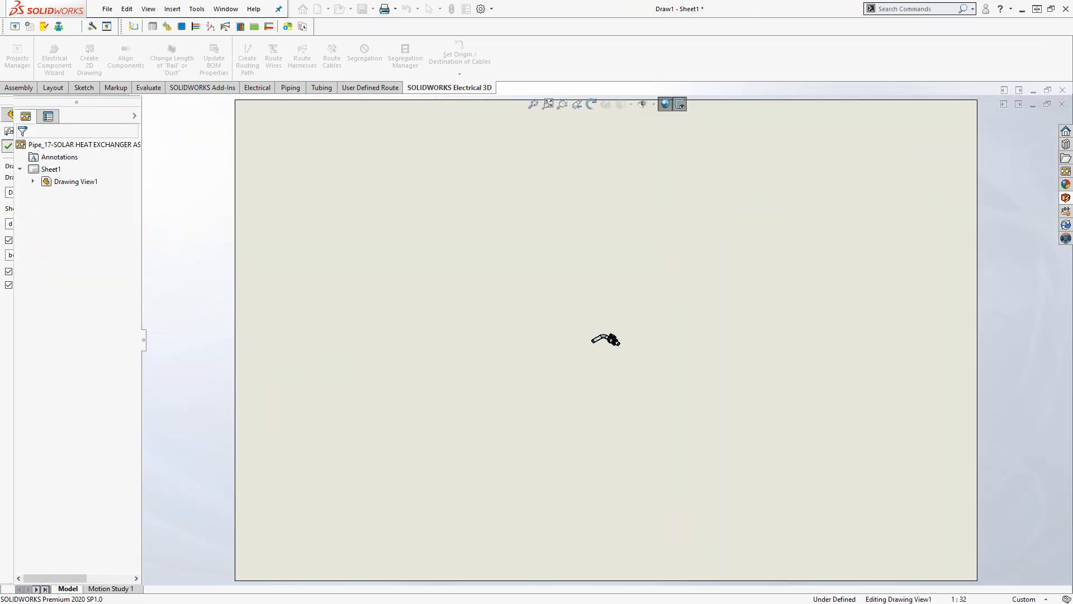
left_click(573, 307)
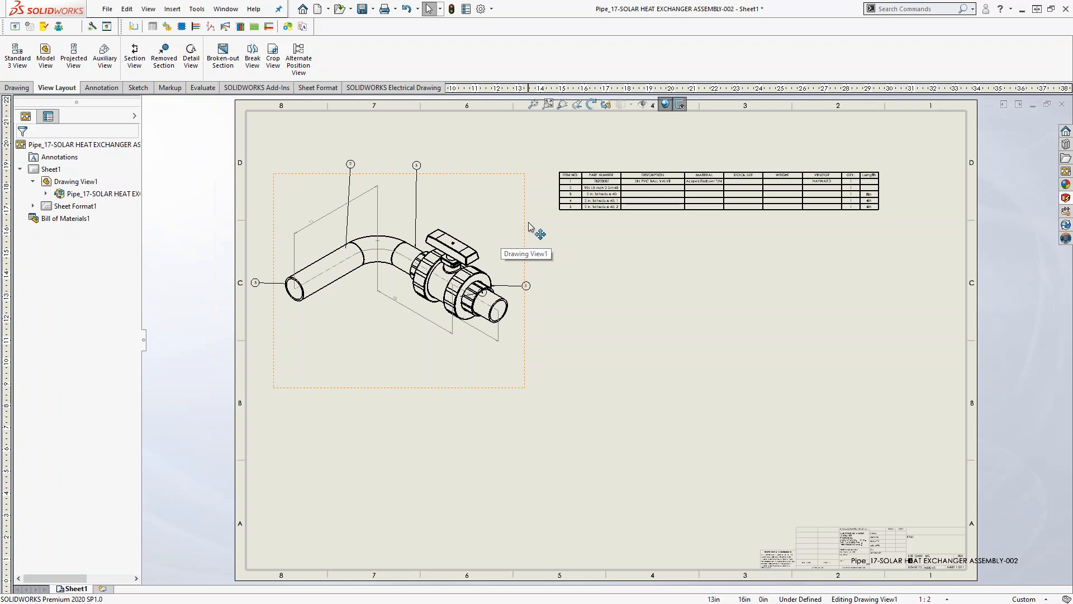
left_click_drag(526, 285, 529, 258)
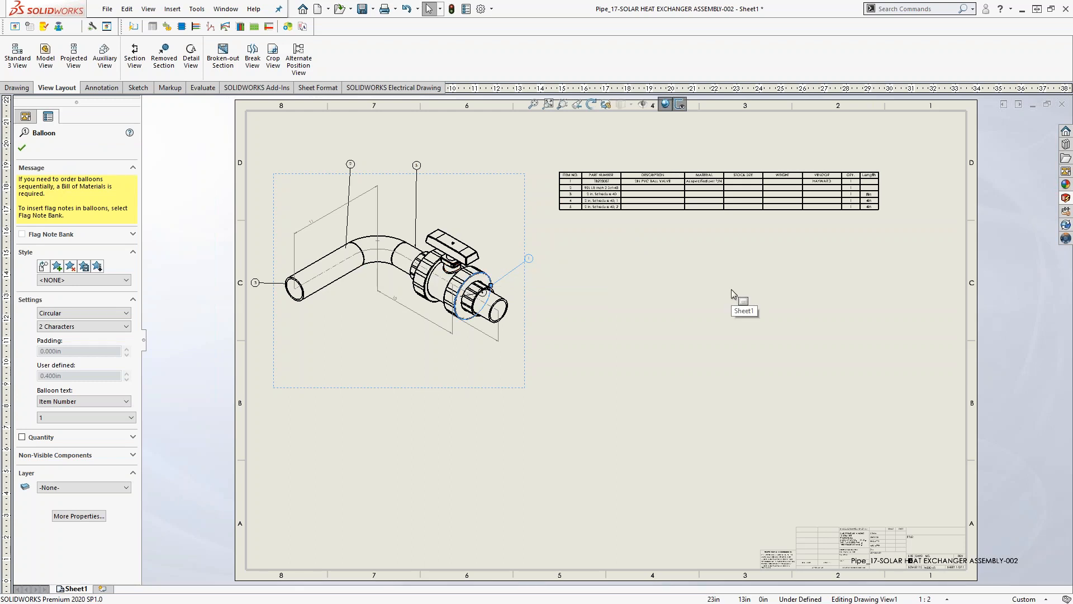
Step: Open the corner valve.pdf spec sheet from the electrical project documents to examine its drawing, and close it
left_click(1066, 212)
left_click(900, 216)
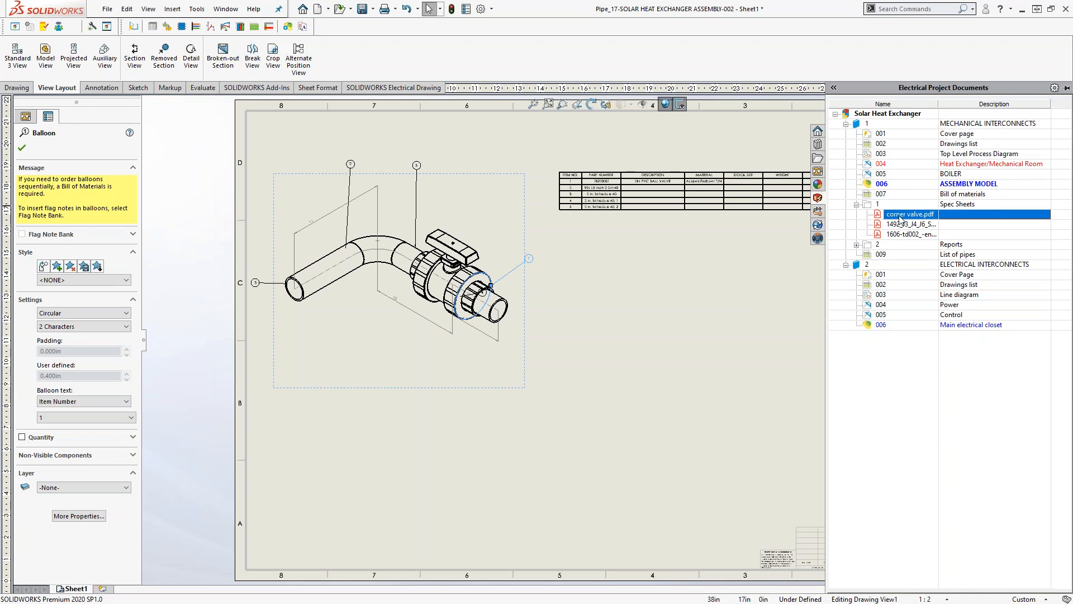
double_click(900, 216)
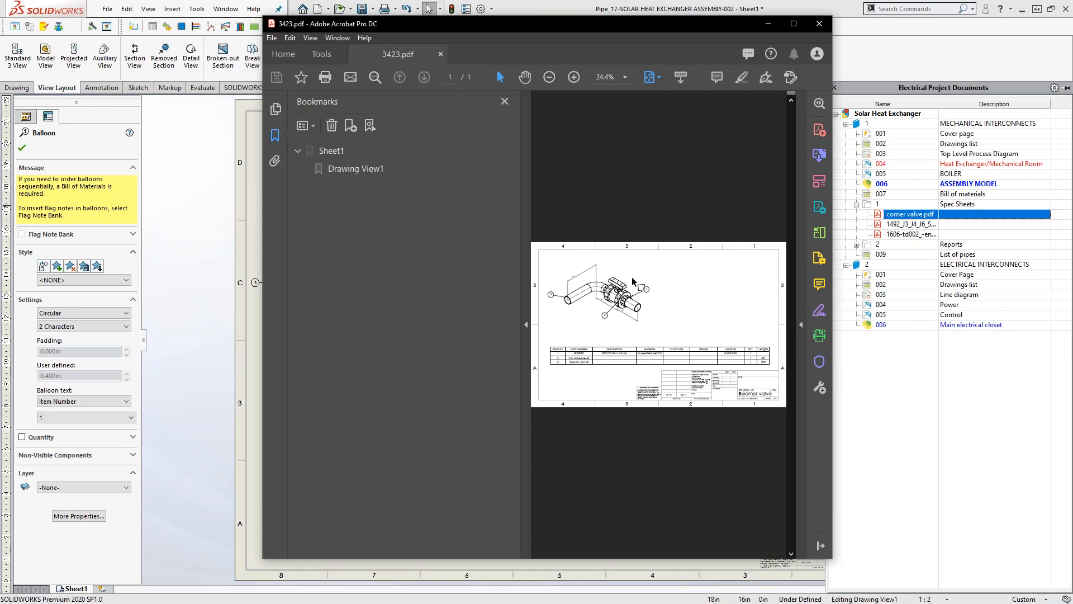
left_click(820, 24)
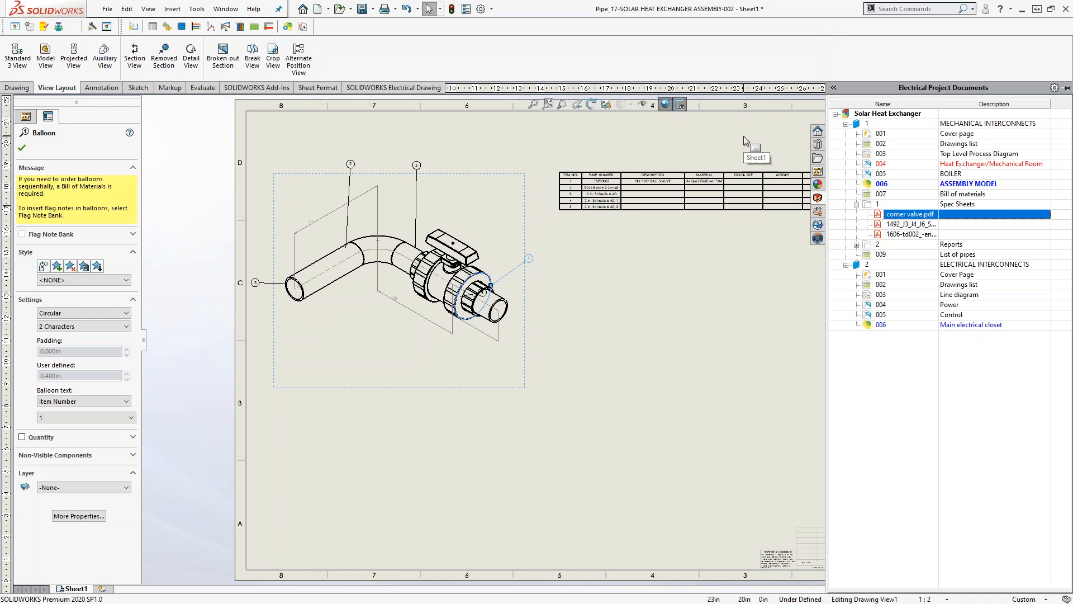
Step: Close the pipe drawing without saving, and close the Pipe_17 route assembly while saving all its modified documents
left_click(884, 134)
left_click(1062, 104)
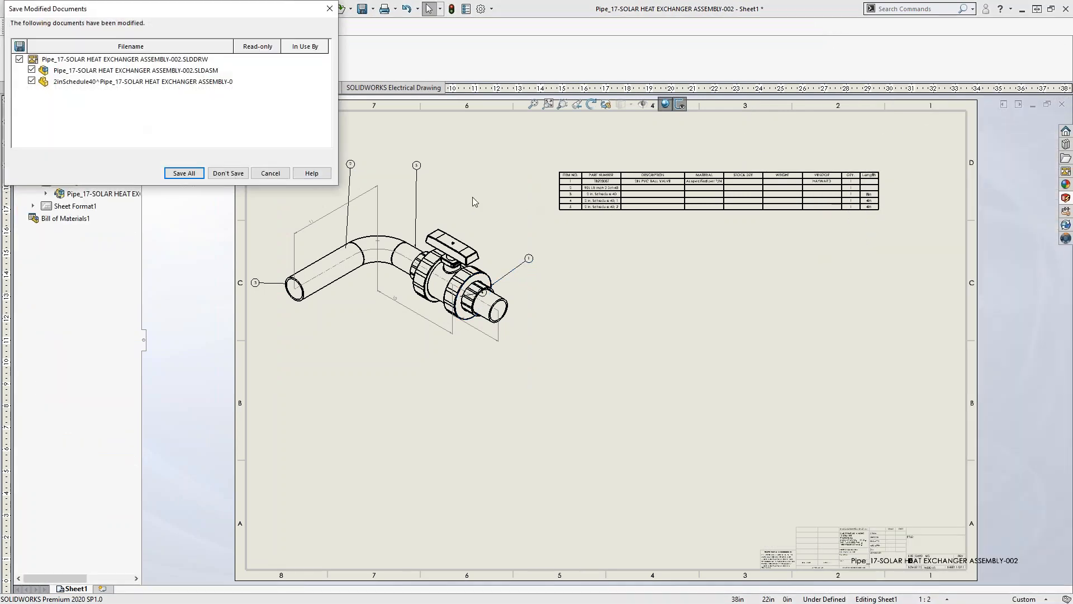
left_click(229, 173)
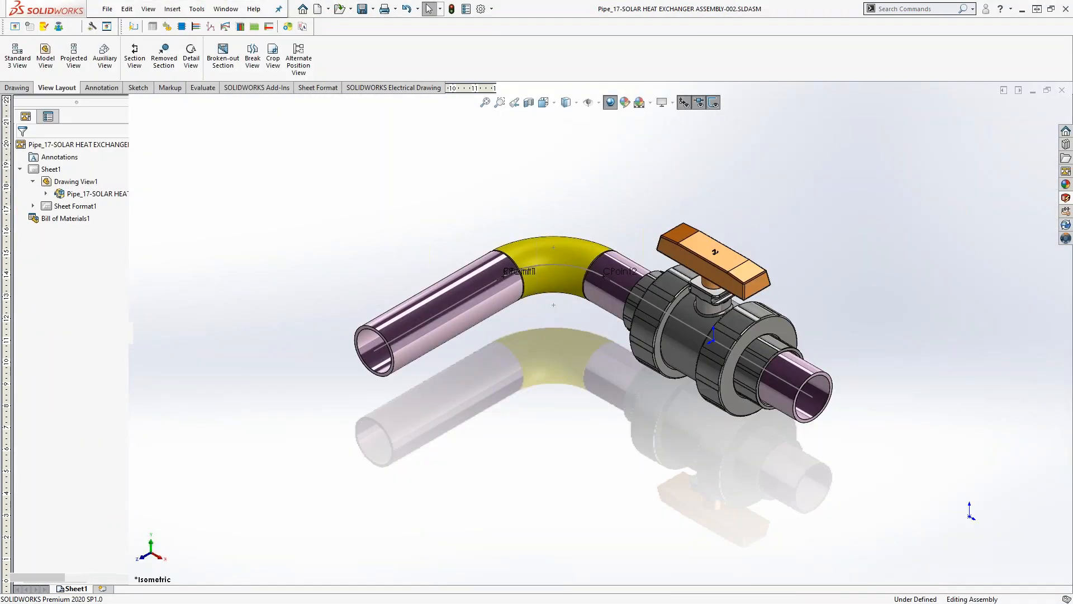
left_click(1063, 92)
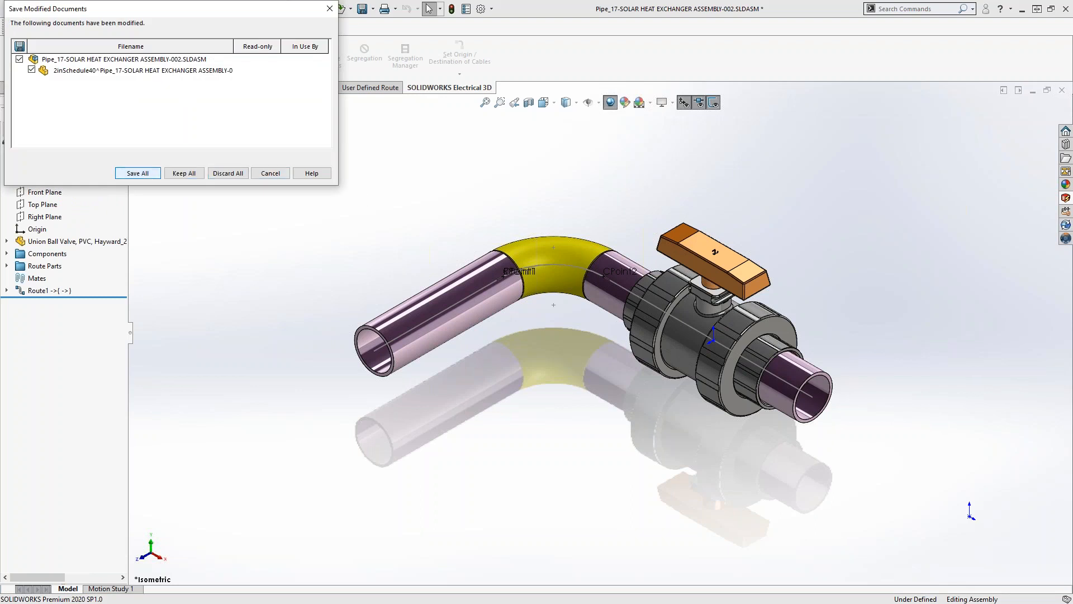
left_click(138, 174)
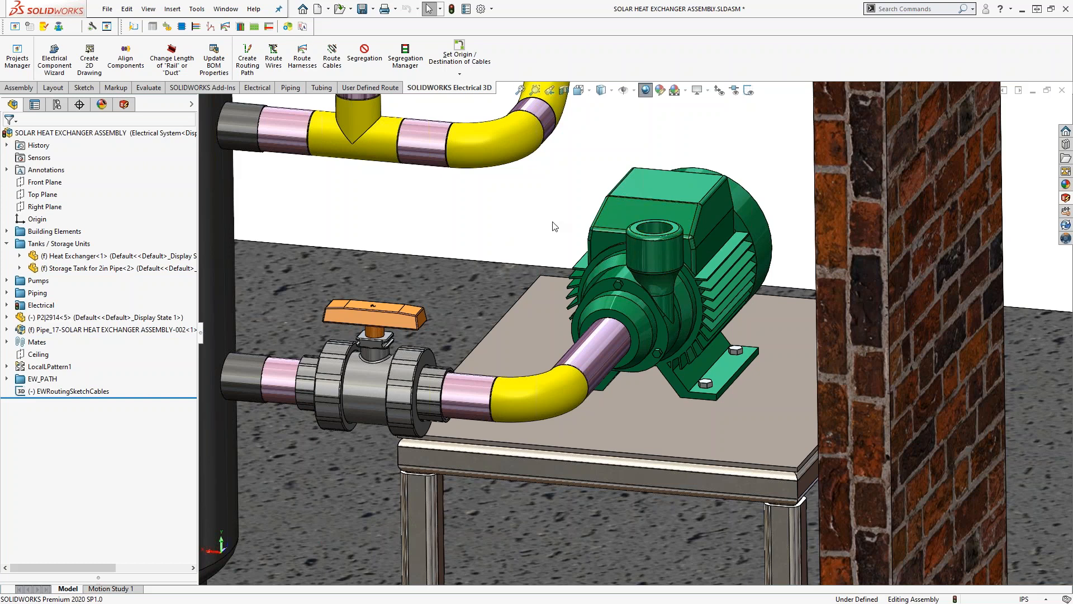
Step: Start a new pipe route from the upper port of water pump P2, accepting the route properties
key("space")
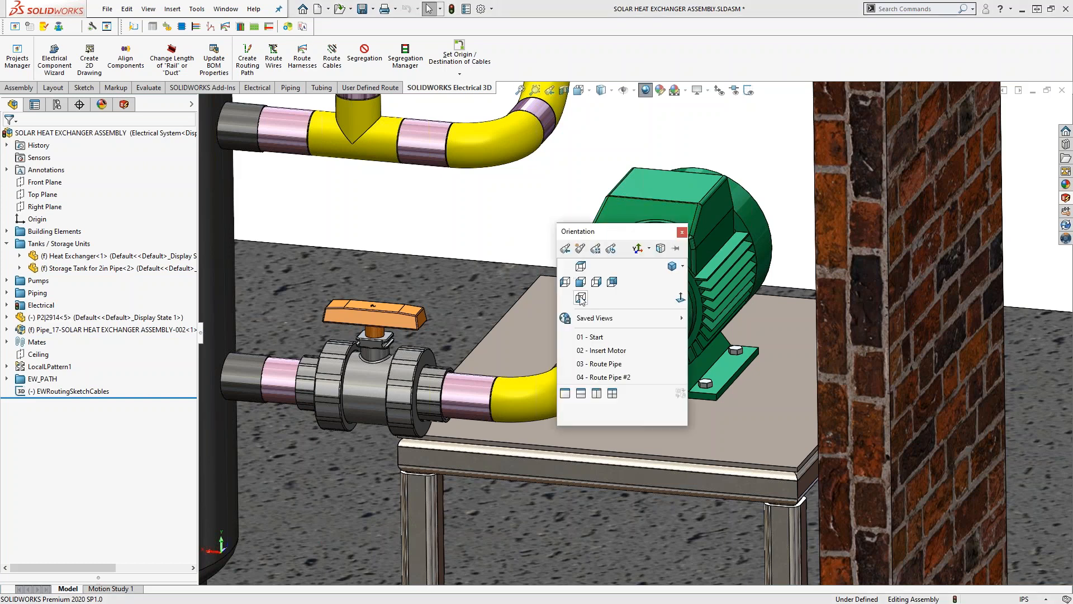
left_click(619, 378)
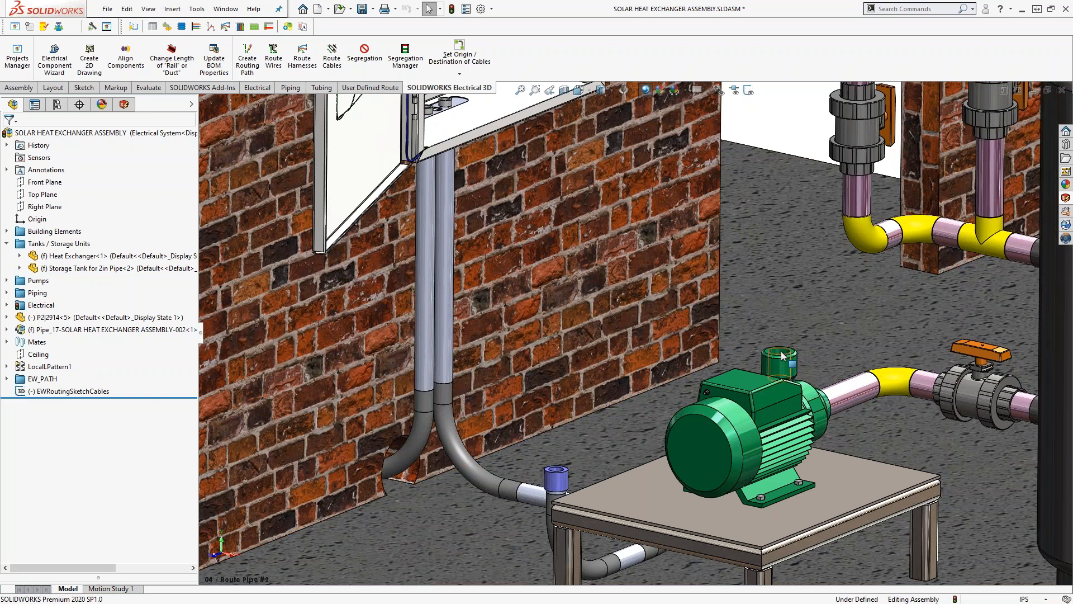
scroll(778, 355, "down", 3)
right_click(729, 346)
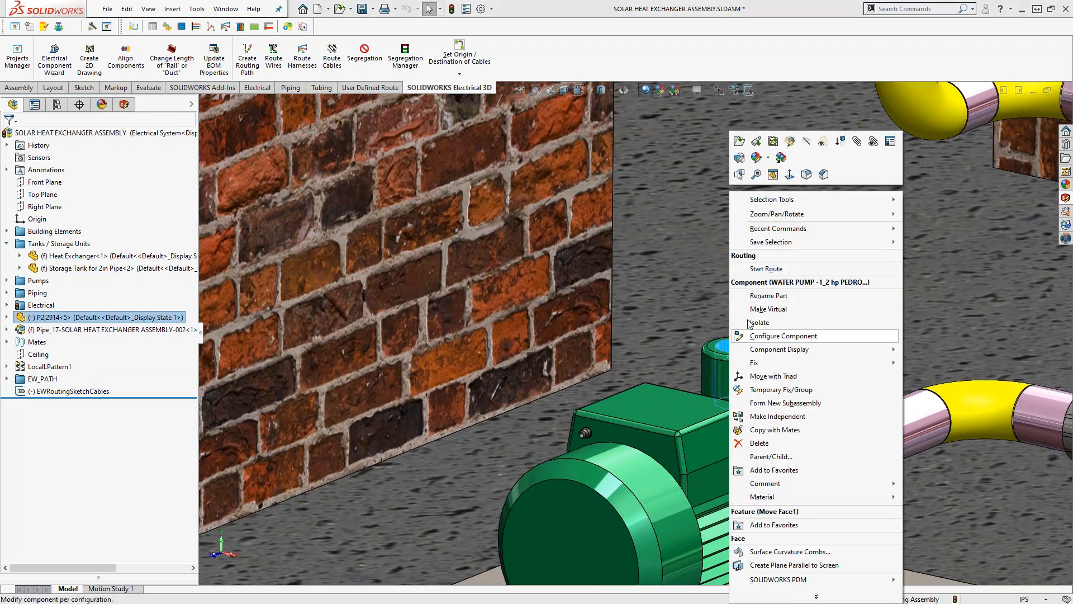
left_click(765, 268)
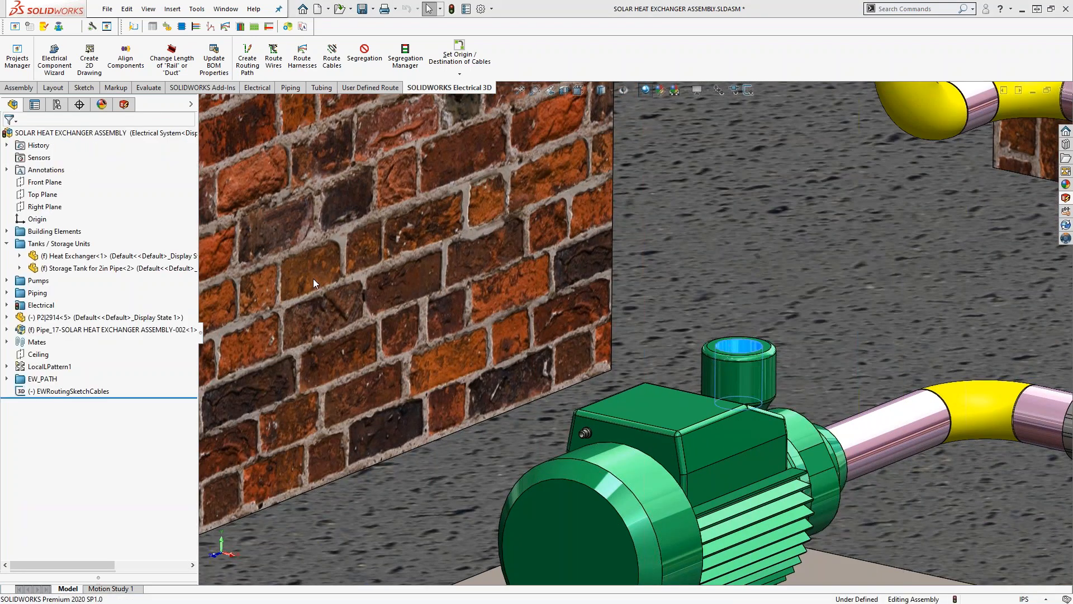
left_click(8, 147)
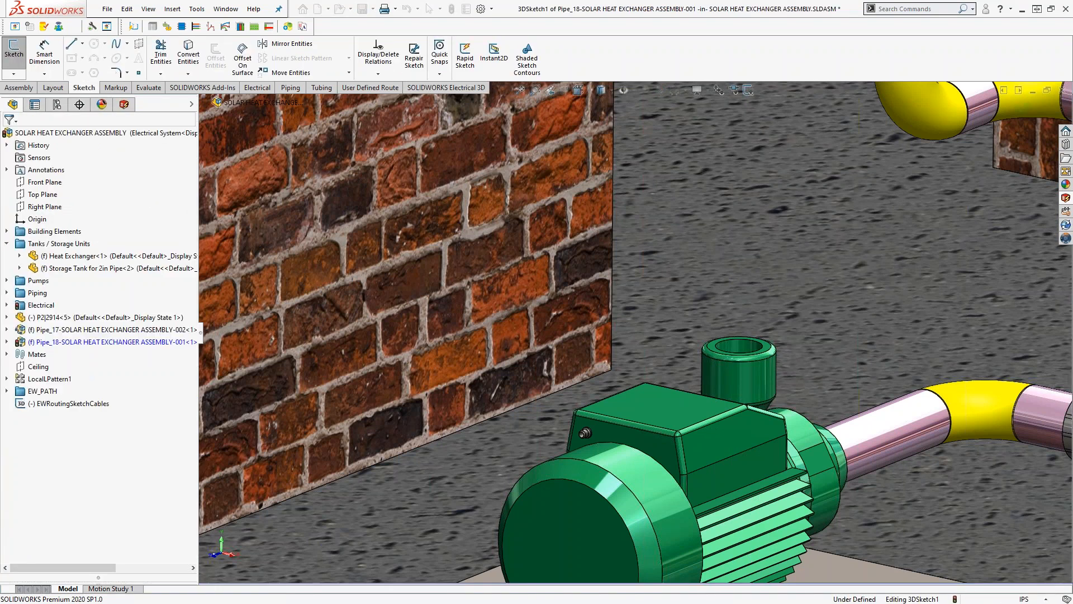
Step: Extend the route stub vertically above the pump's CPoint2 to a height of about Y 64.42 in
left_click_drag(739, 299, 738, 101)
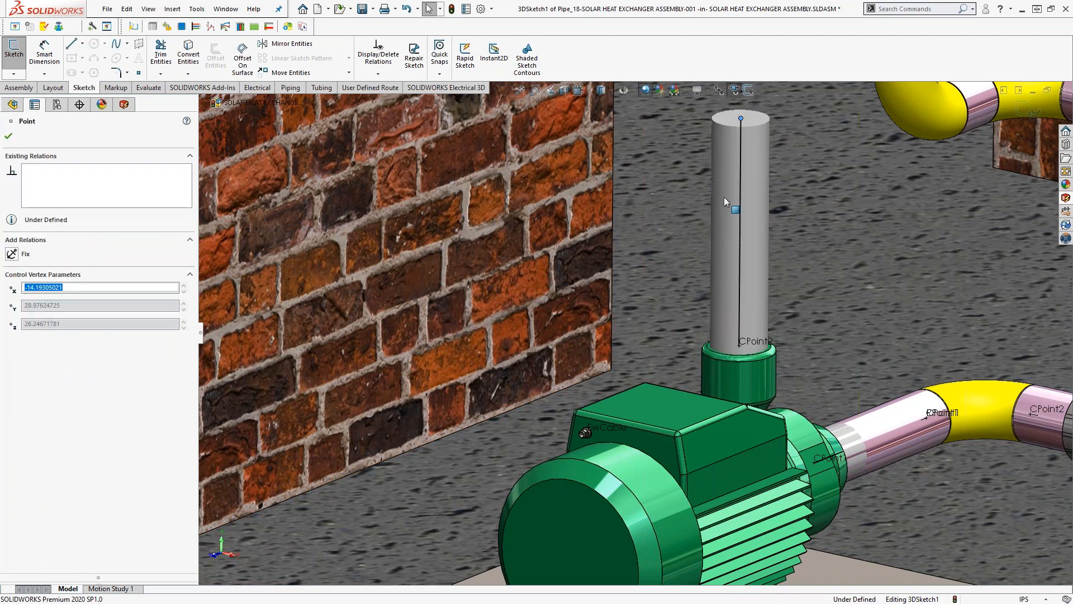
scroll(724, 204, "down", 6)
left_click_drag(653, 289, 659, 119)
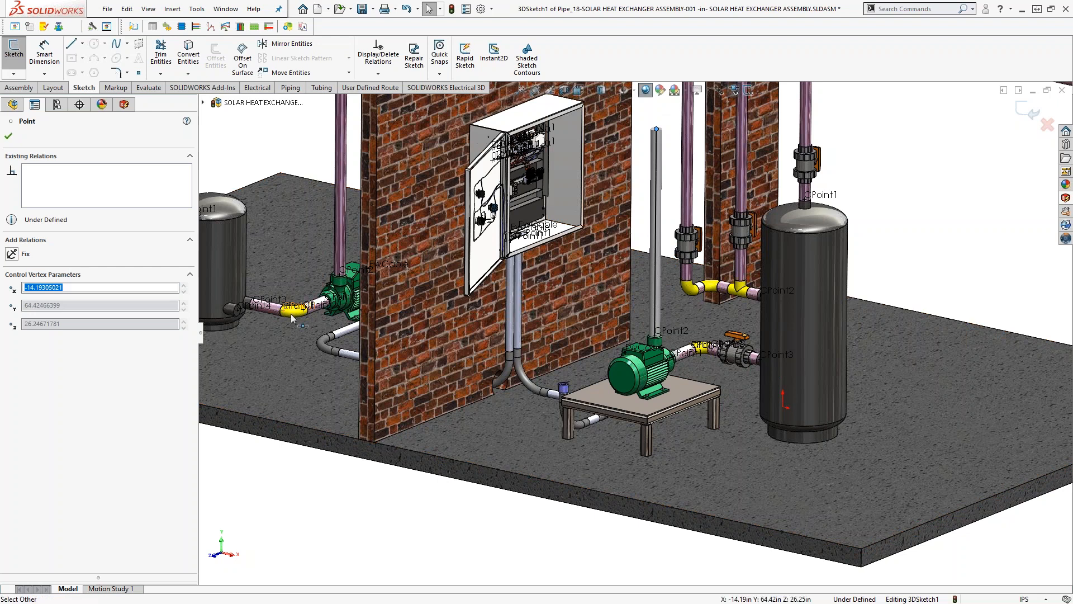
Step: Add the heat exchanger tank's CPoint4 to the route and extend its stub to about X -113.50 in
scroll(277, 319, "up", 5)
scroll(276, 319, "up", 3)
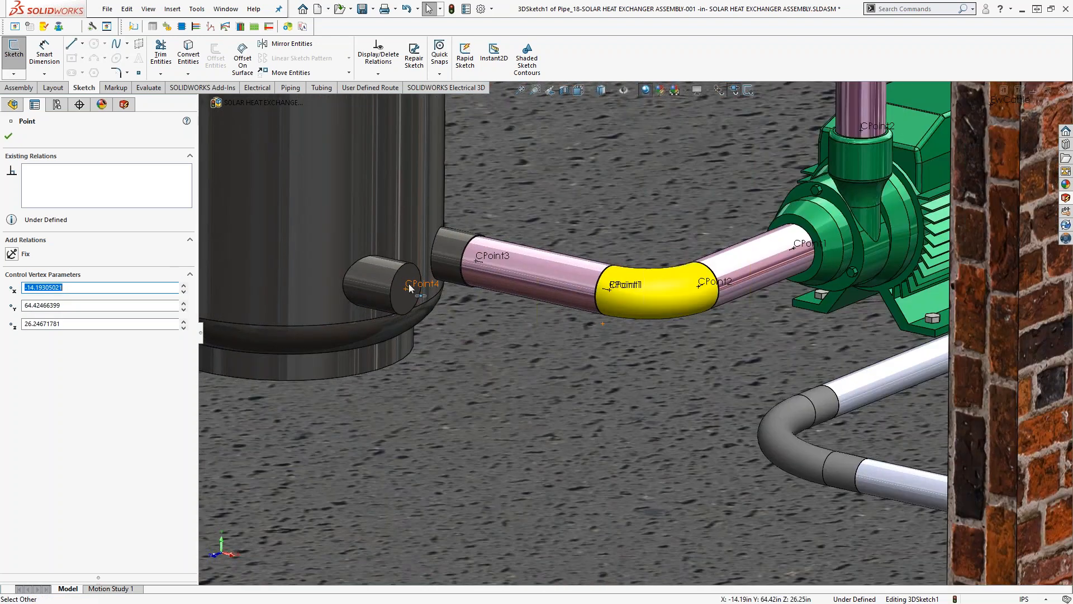
right_click(408, 286)
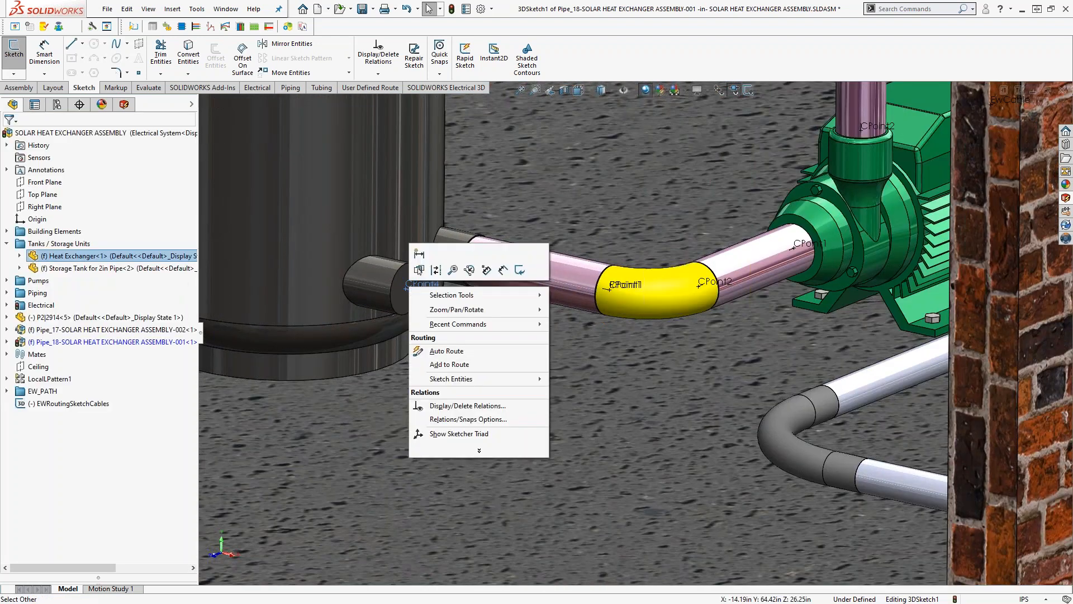
left_click(448, 365)
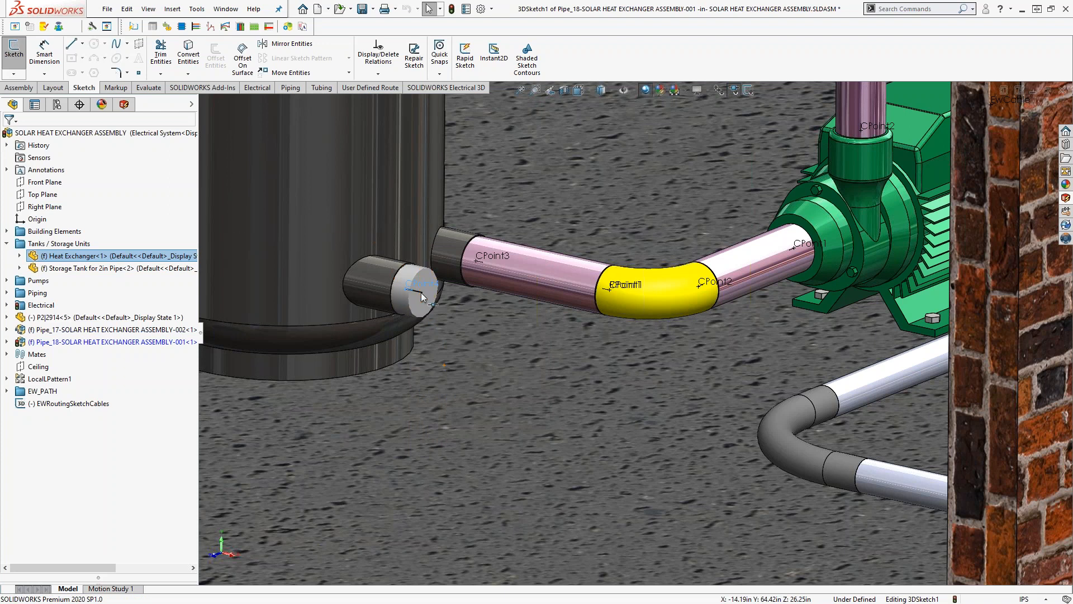
scroll(313, 461, "down", 4)
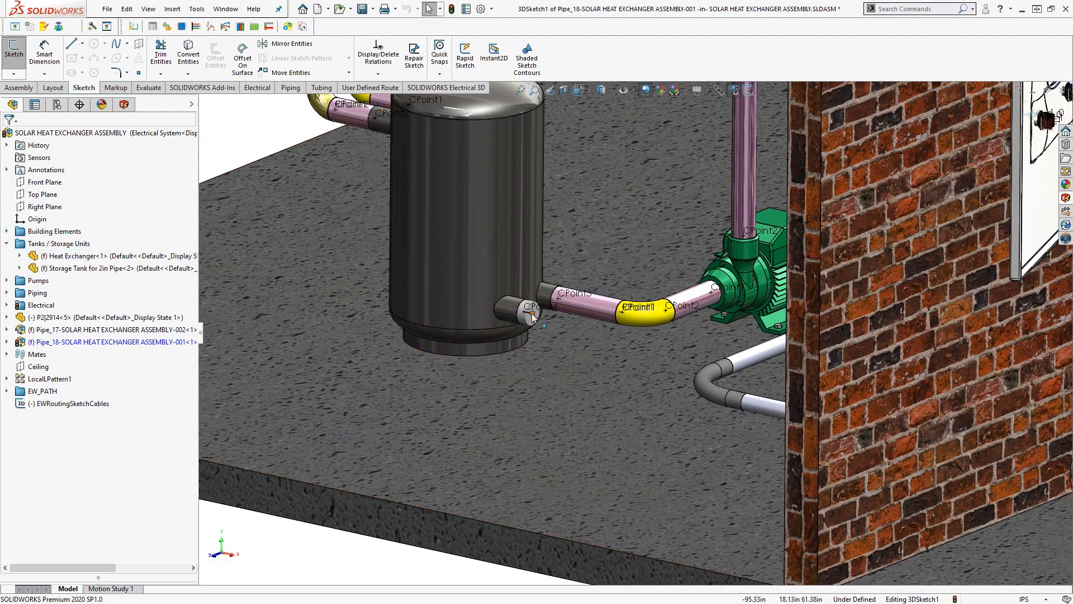
left_click(590, 337)
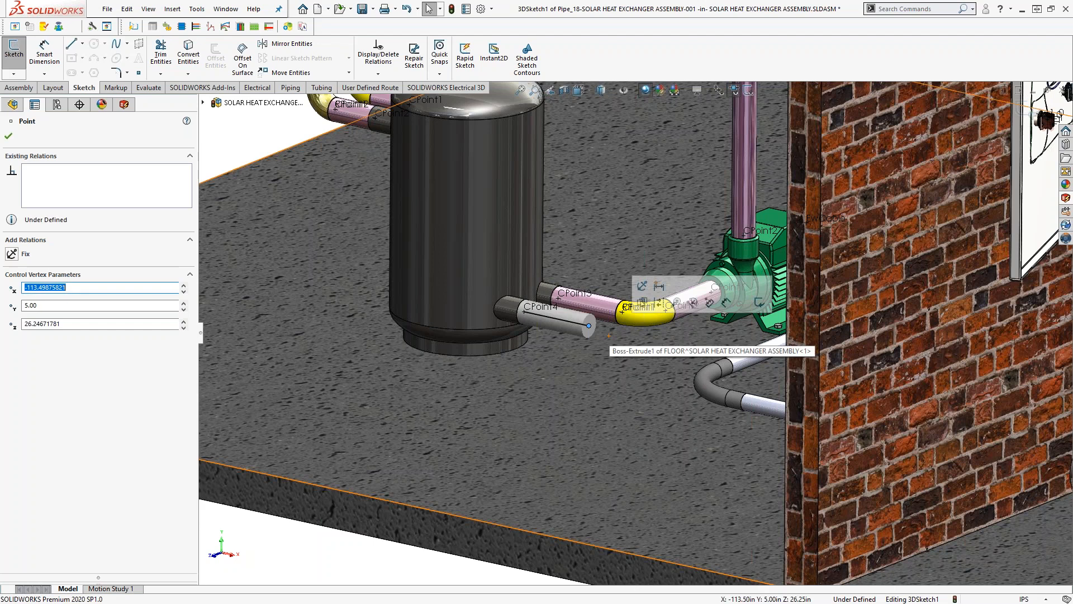
Step: Auto-route the pipe between the stub ends above pump P2 and at the heat exchanger tank's CPoint4
scroll(630, 307, "down", 5)
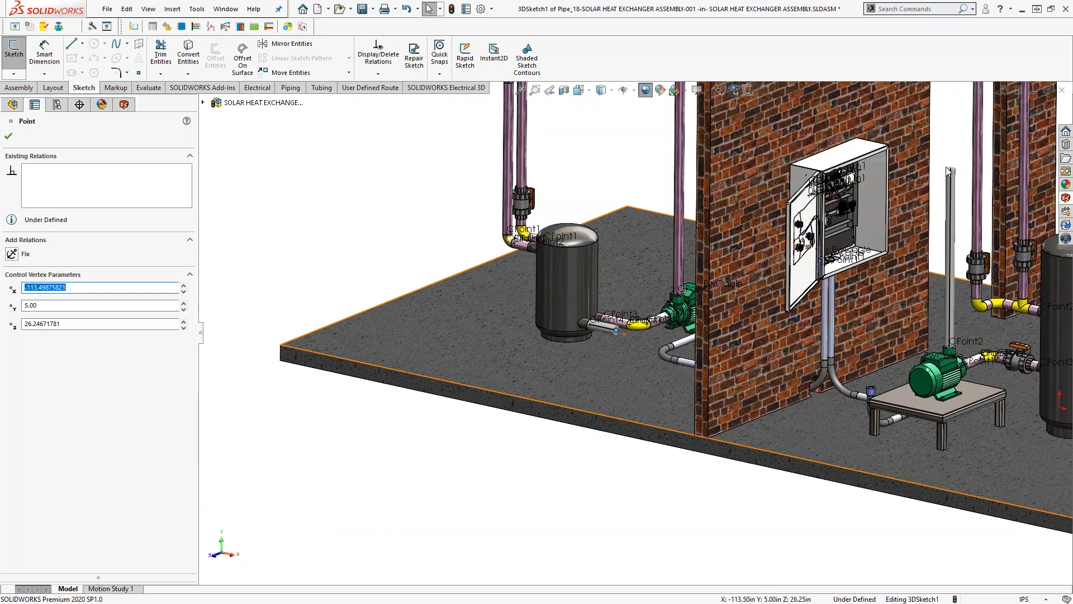
scroll(916, 196, "up", 2)
left_click(919, 189, "ctrl")
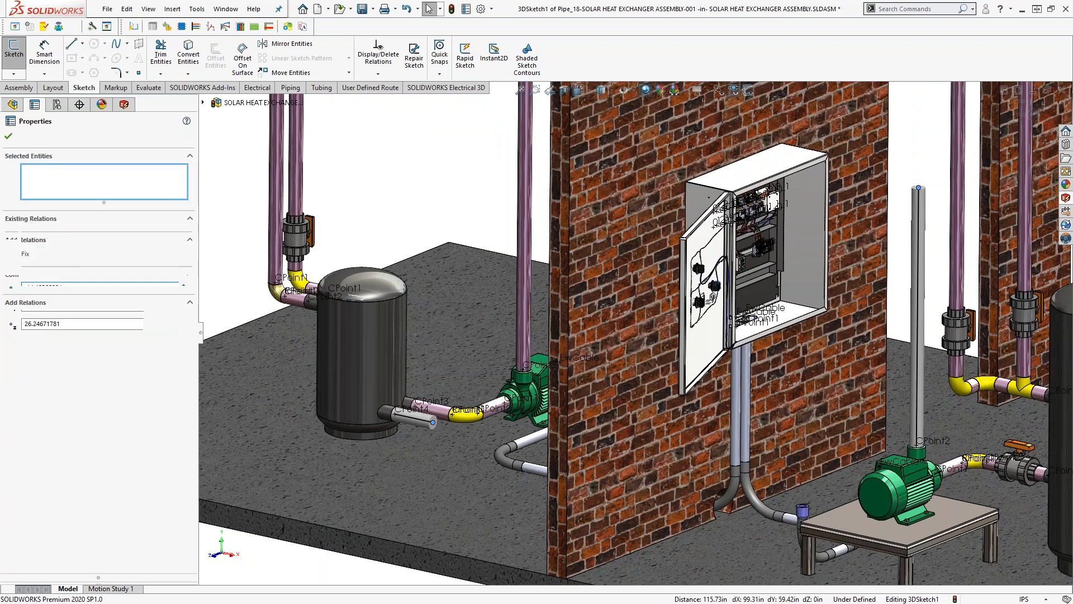
right_click(919, 189)
left_click(957, 267)
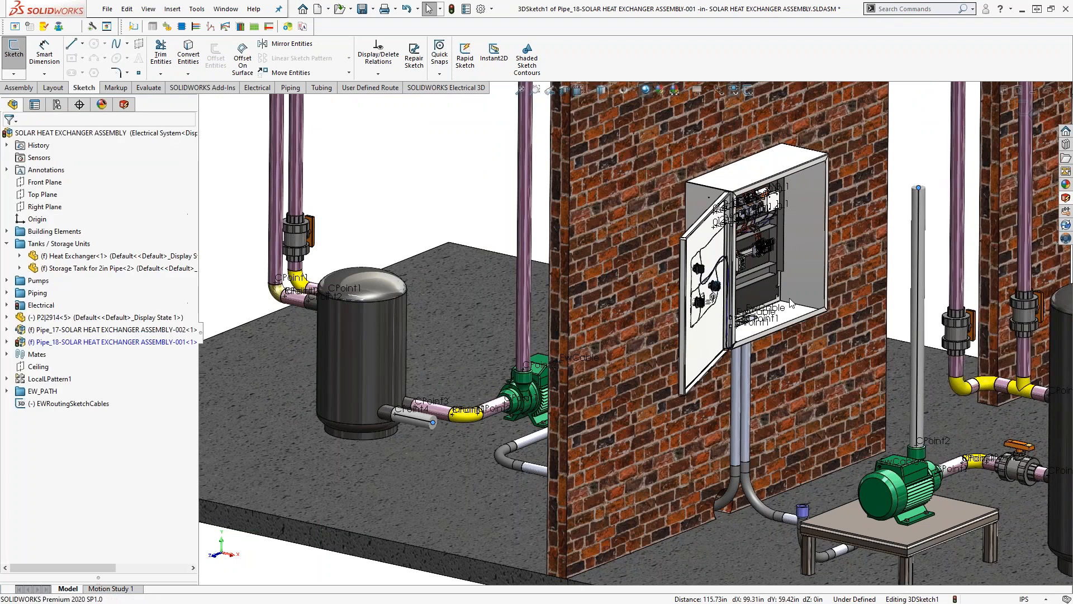
scroll(577, 213, "up", 4)
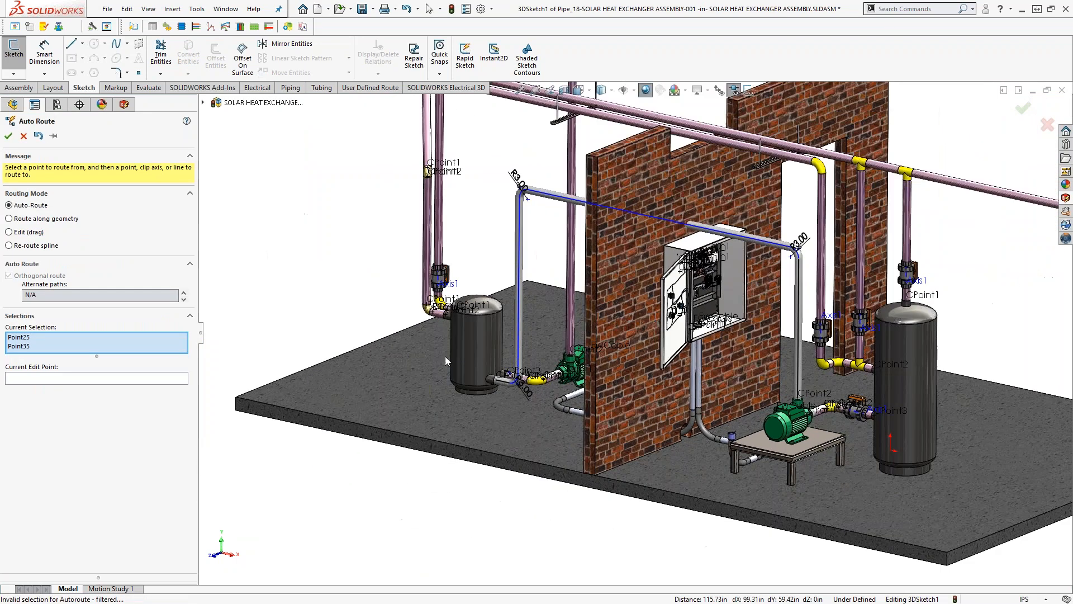
scroll(590, 237, "down", 4)
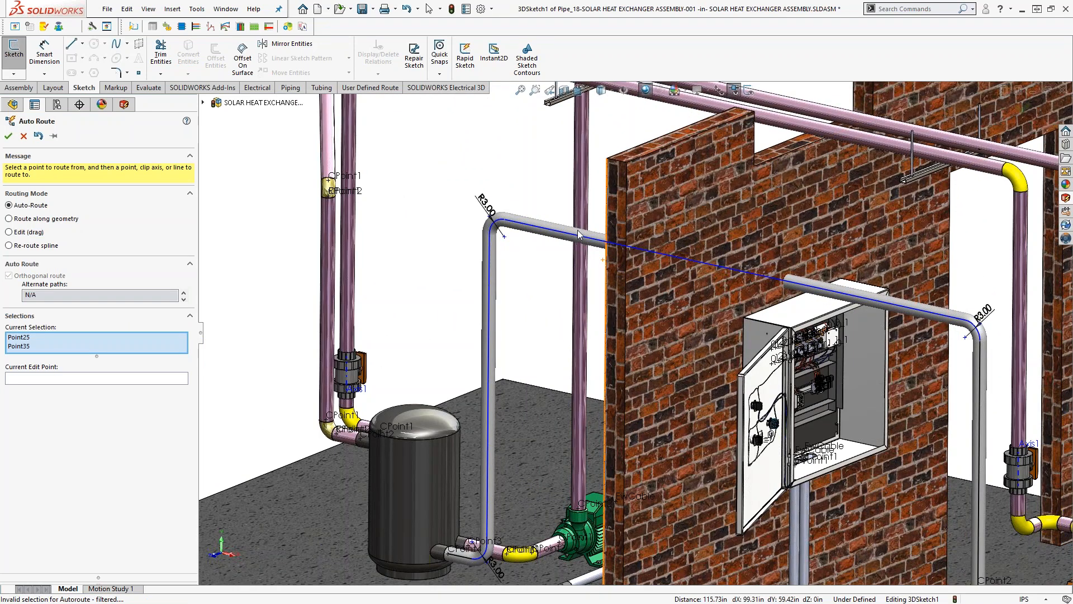
left_click(541, 226)
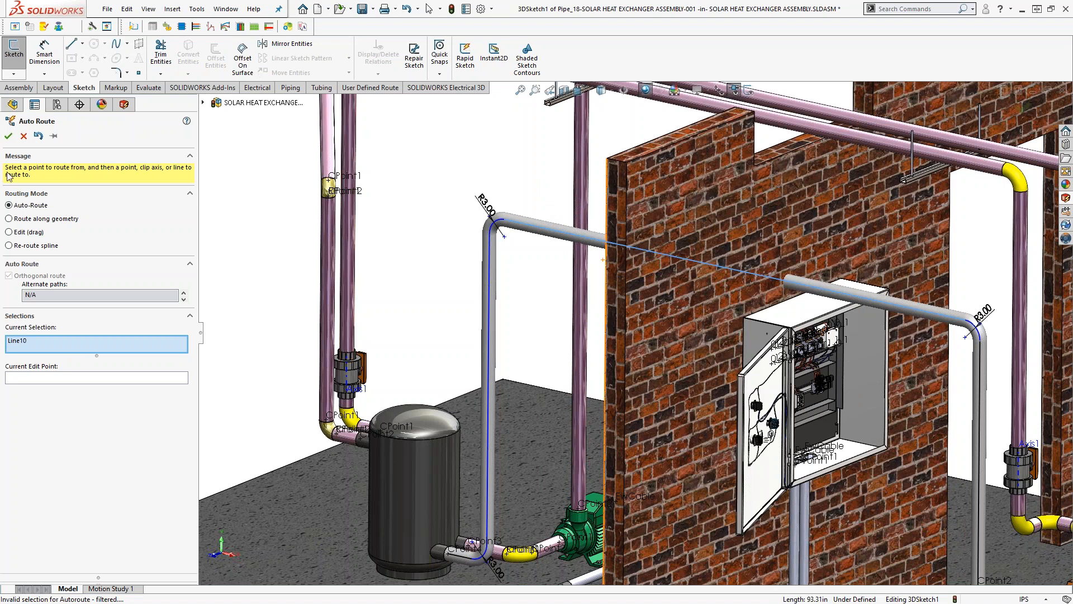
left_click(21, 135)
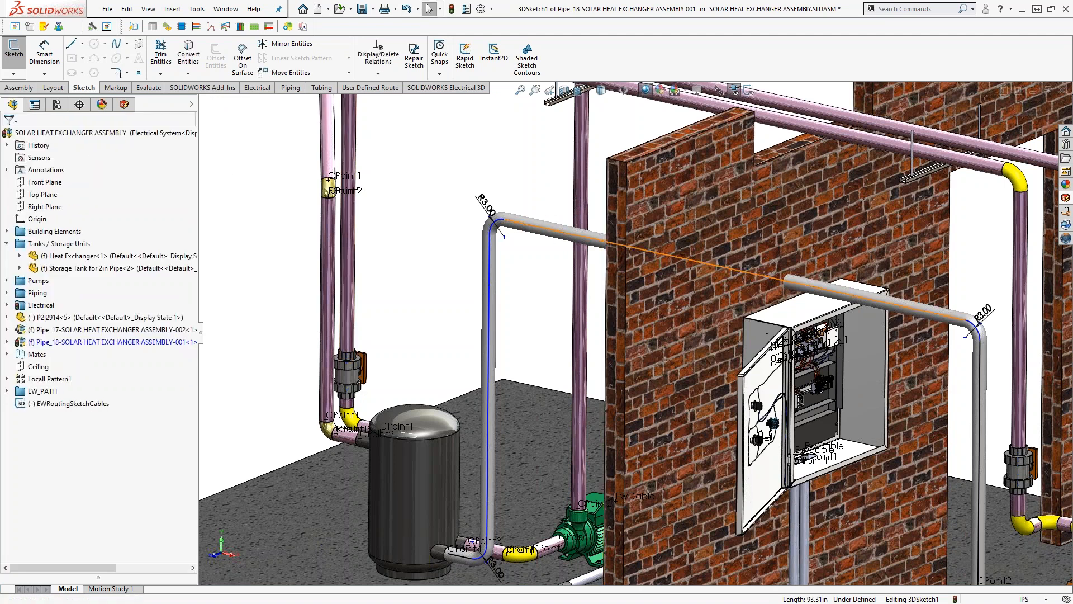
Step: Raise the new route's horizontal run to the overhead pipe level, passing through the wall opening and along the pipe supports
left_click_drag(555, 174, 570, 70)
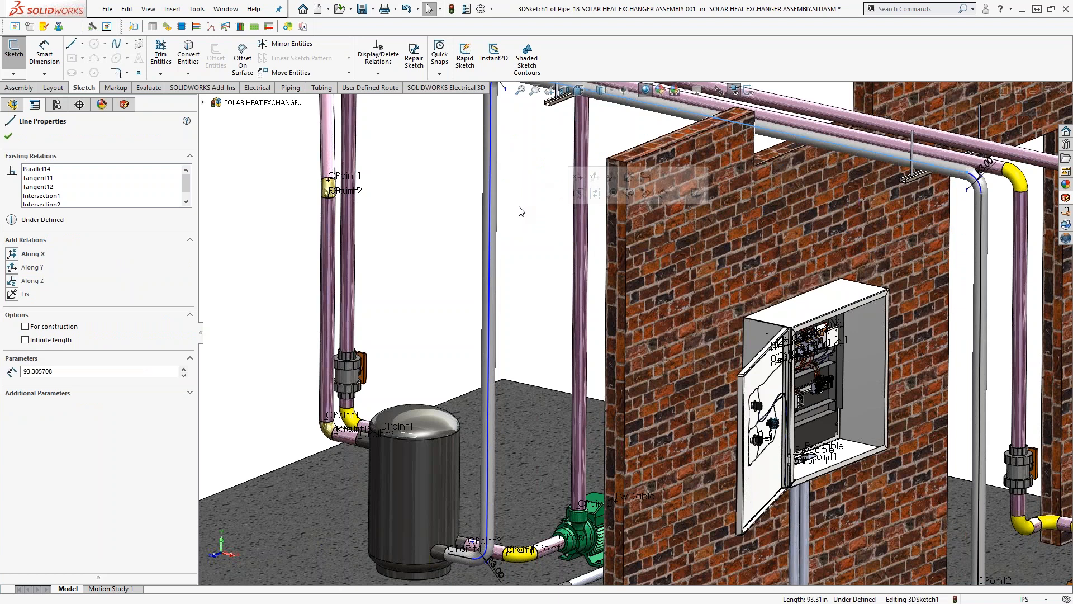
scroll(520, 232, "up", 3)
scroll(571, 185, "down", 6)
middle_click_drag(641, 262, 611, 269)
scroll(607, 263, "down", 3)
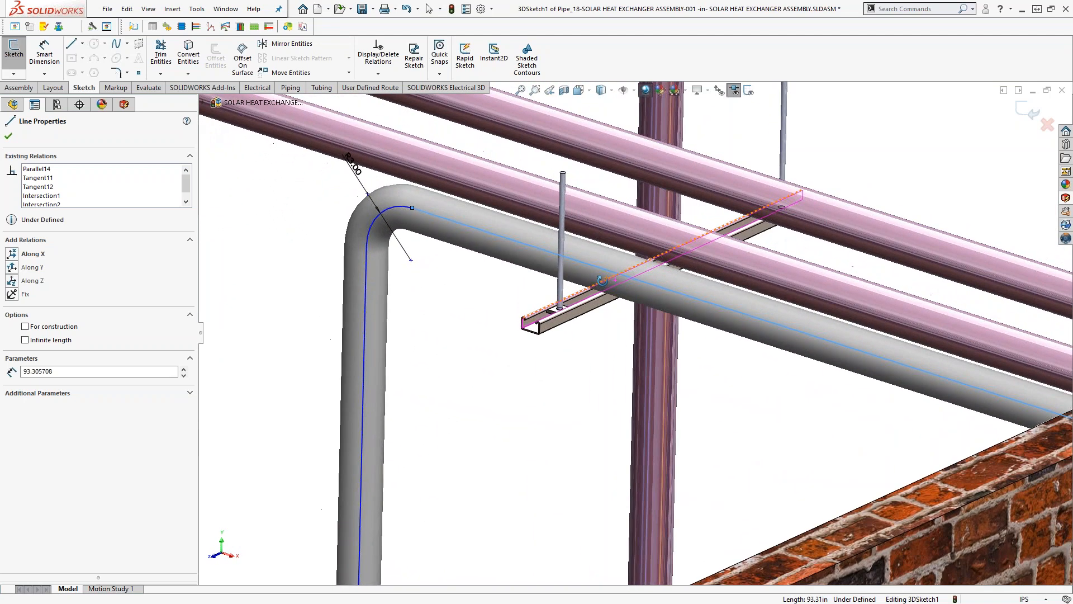
scroll(567, 348, "up", 5)
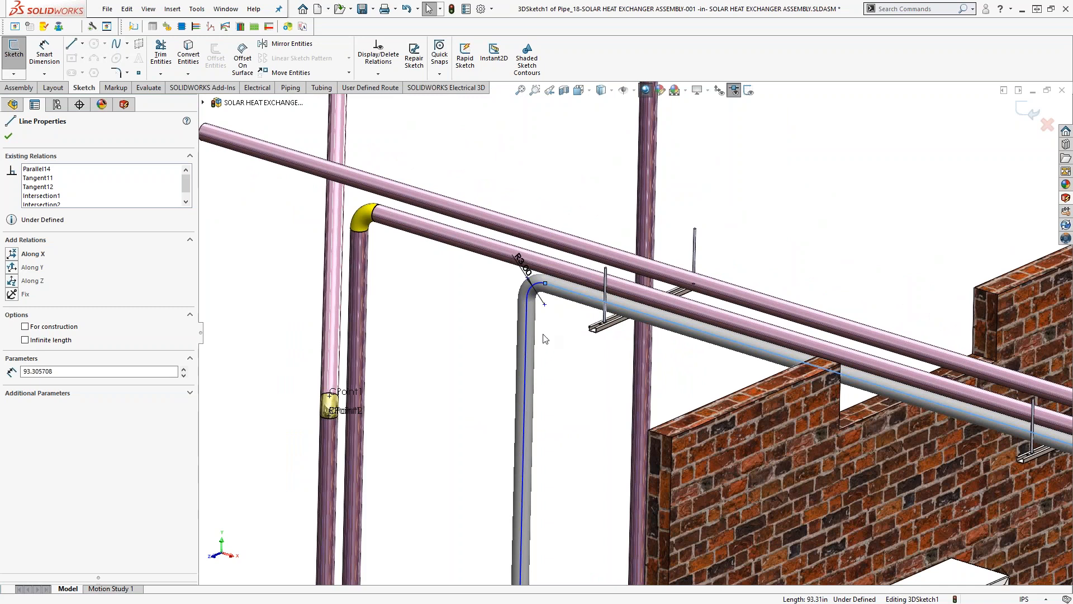
scroll(552, 358, "up", 3)
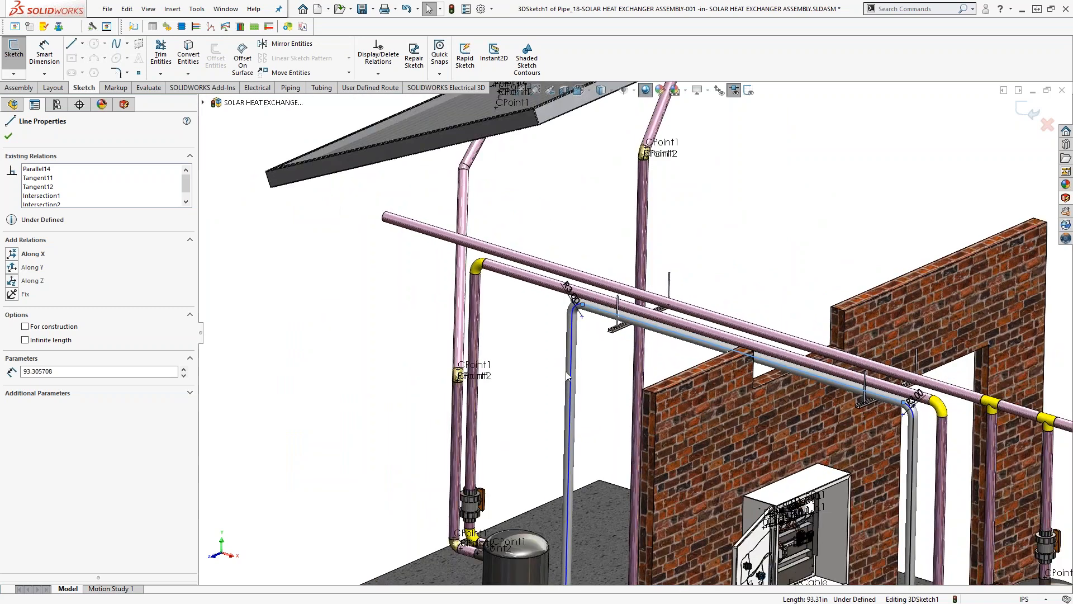
scroll(559, 362, "up", 4)
scroll(622, 435, "down", 5)
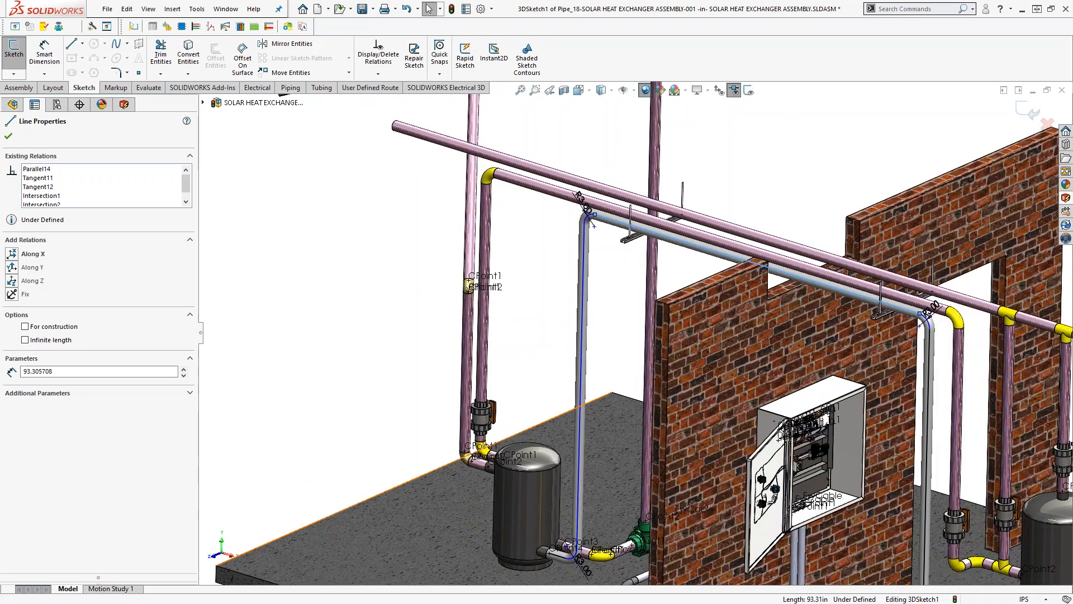
scroll(617, 347, "up", 5)
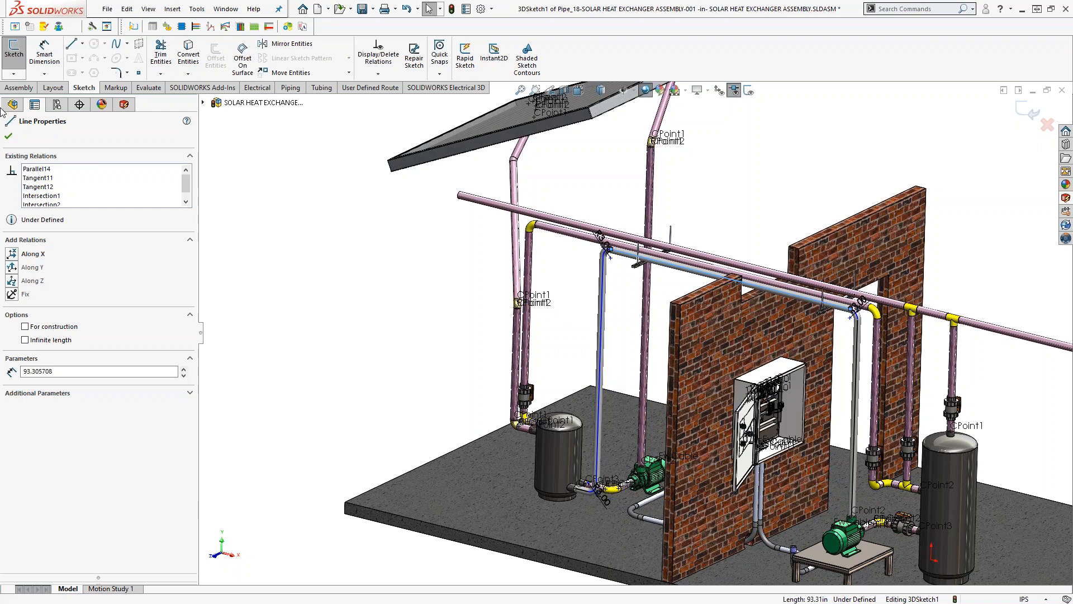
left_click(9, 136)
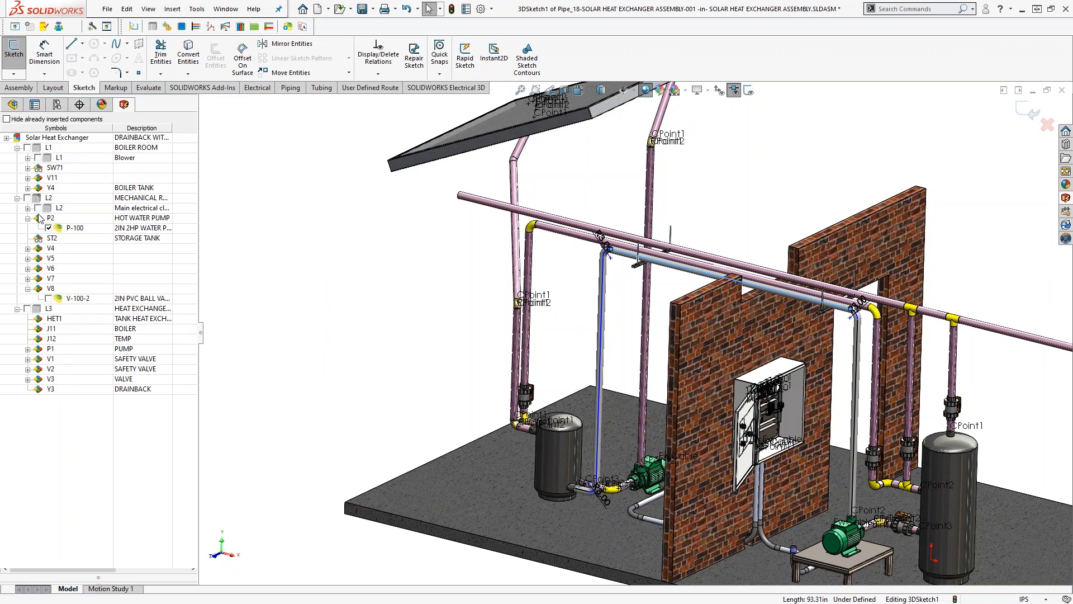
Step: Create a new component in location L3 - HEAT EXCHANGER CLOSET with mark root V
right_click(75, 311)
mouse_move(137, 328)
left_click(281, 343)
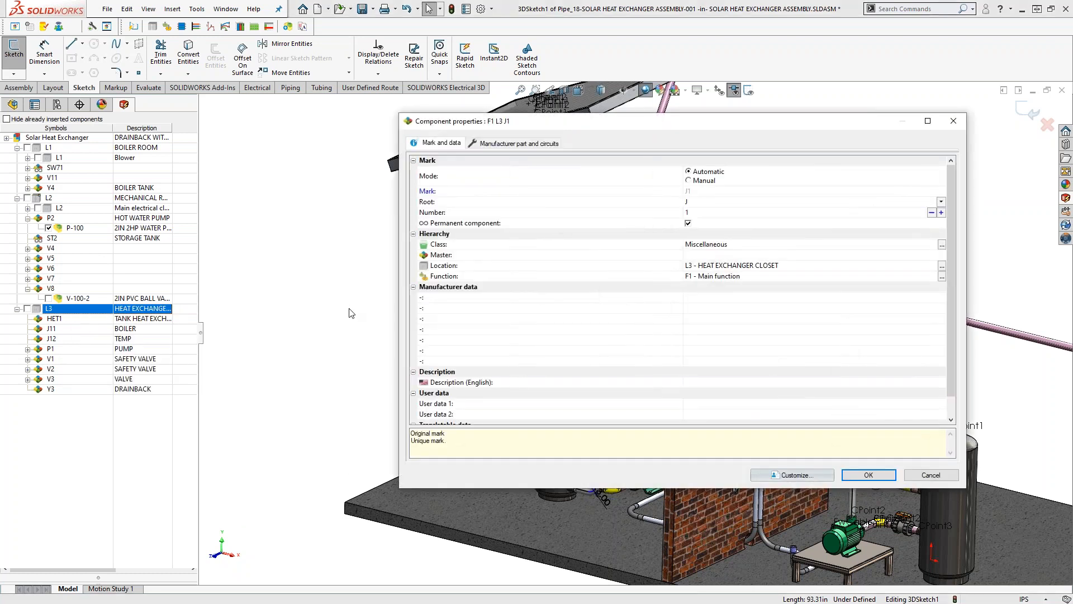
left_click(695, 204)
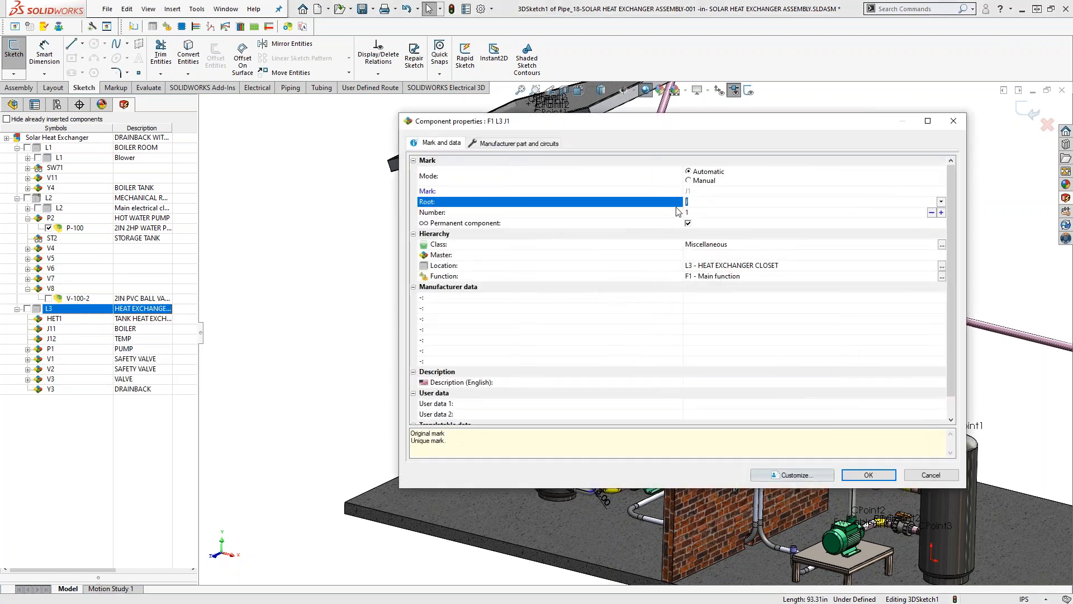
type("V")
Step: Search DEMO manufacturer parts in any class and assign the 2IN PVC ball valve V-100-2 to the new component
left_click(515, 143)
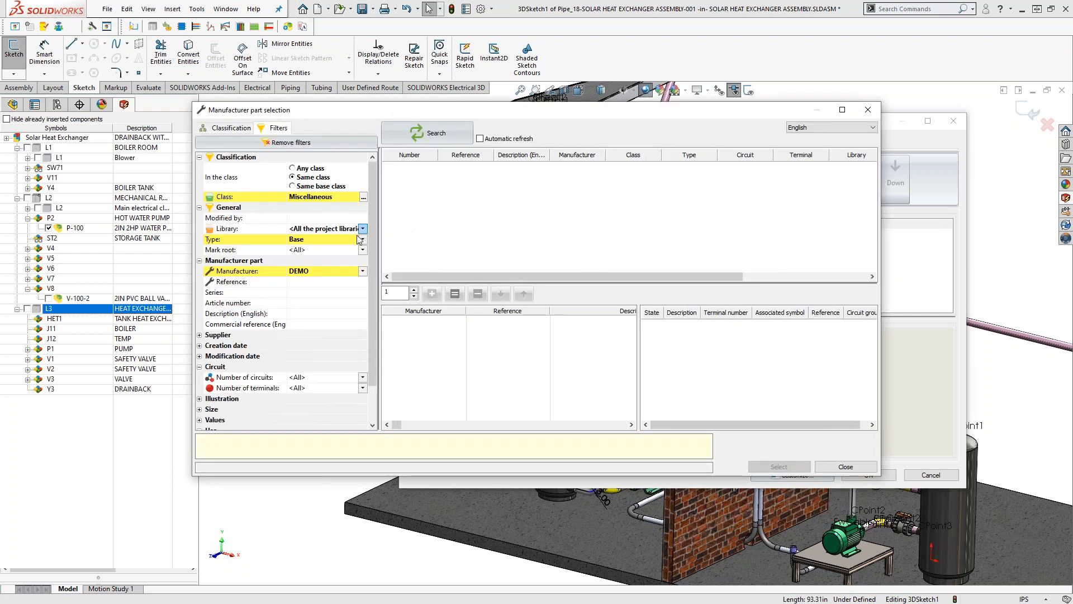
left_click(292, 168)
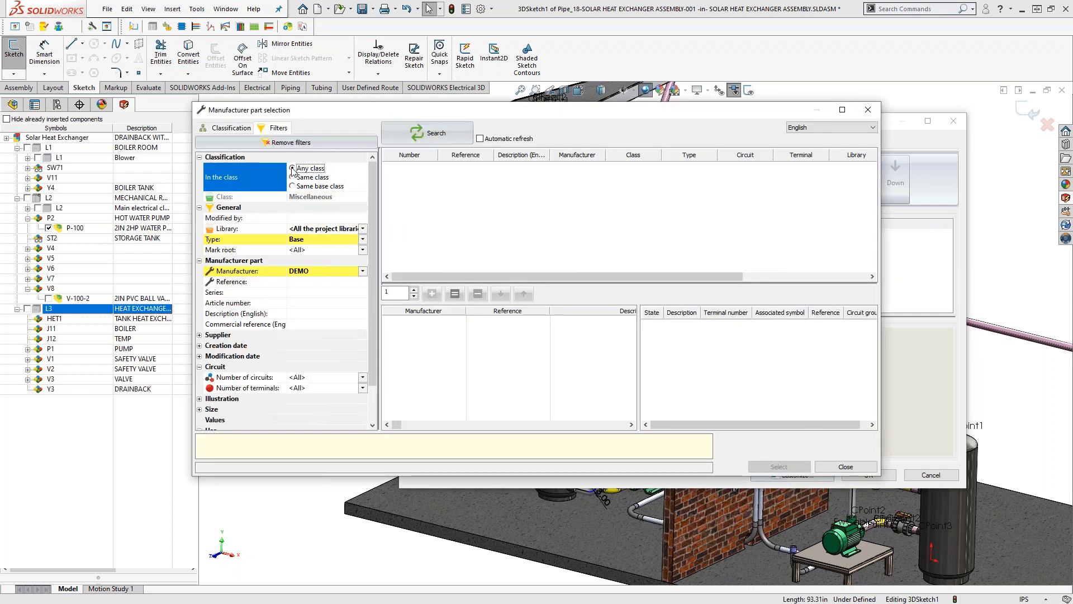
left_click(434, 133)
left_click(447, 176)
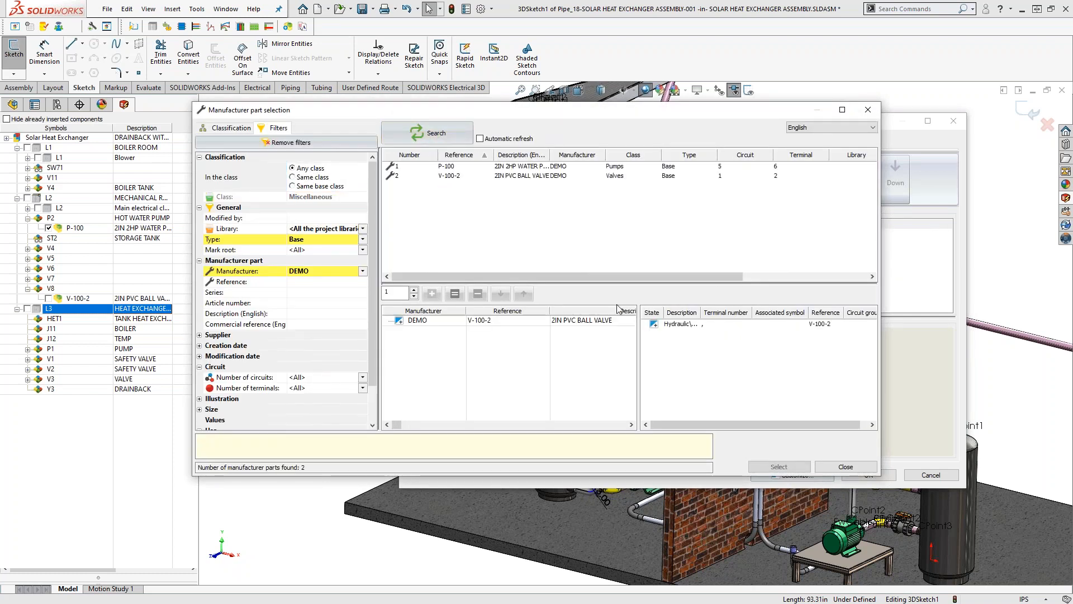
left_click(777, 467)
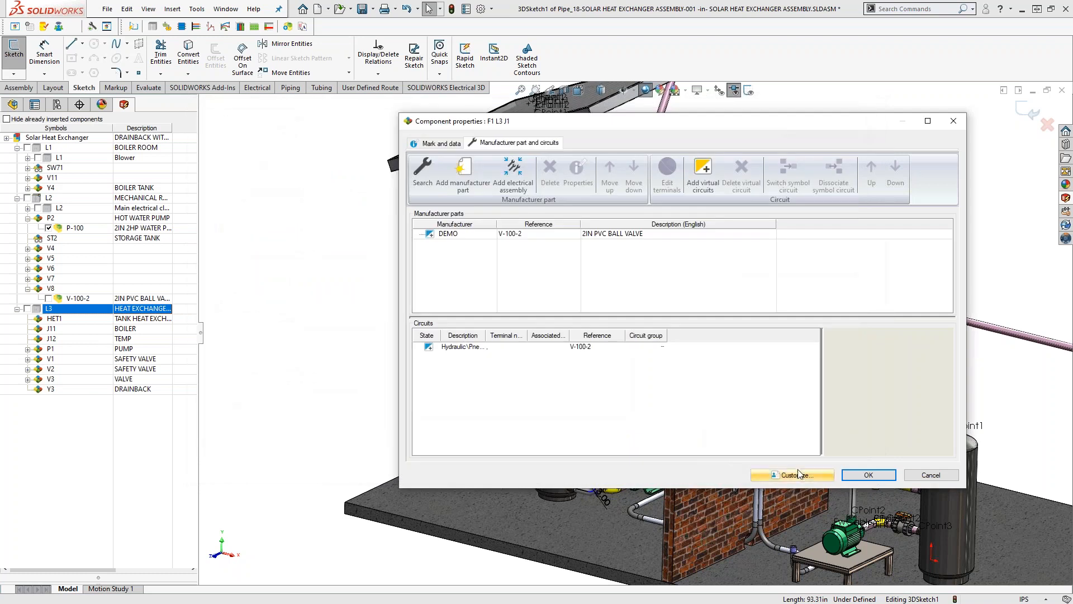
left_click(868, 475)
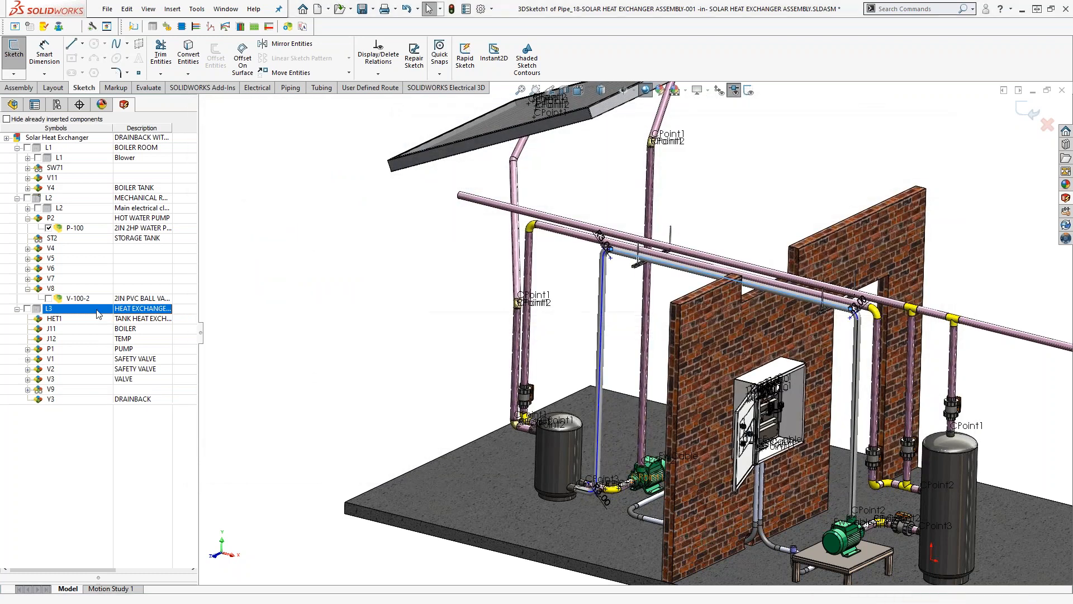
Step: Insert V9's V-100-2 ball valve on the vertical pipe beside the heat exchanger tank and finish editing the route assembly
left_click(28, 390)
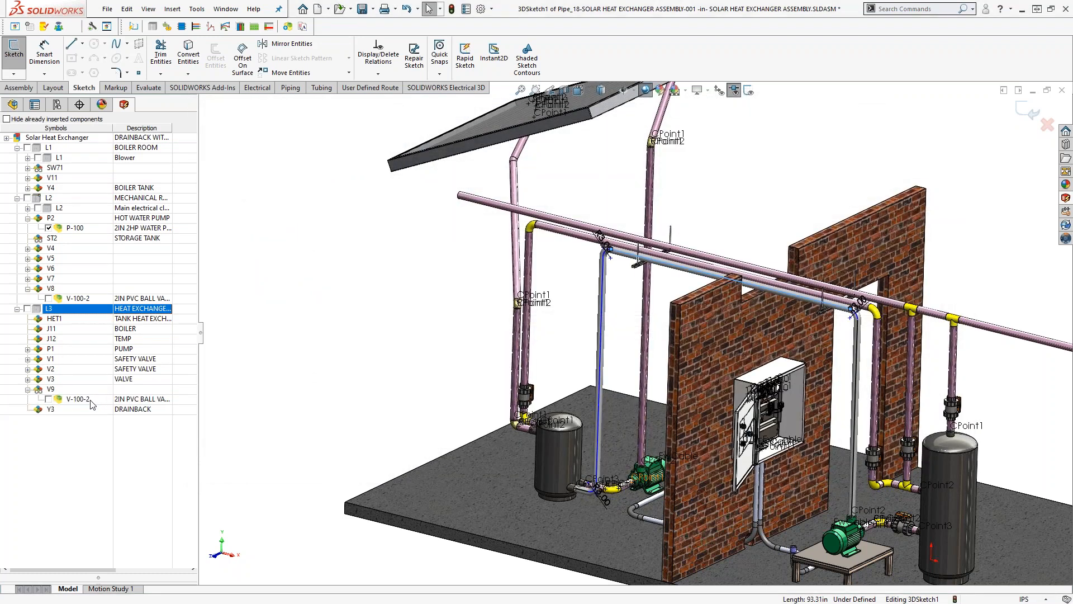
left_click(92, 401)
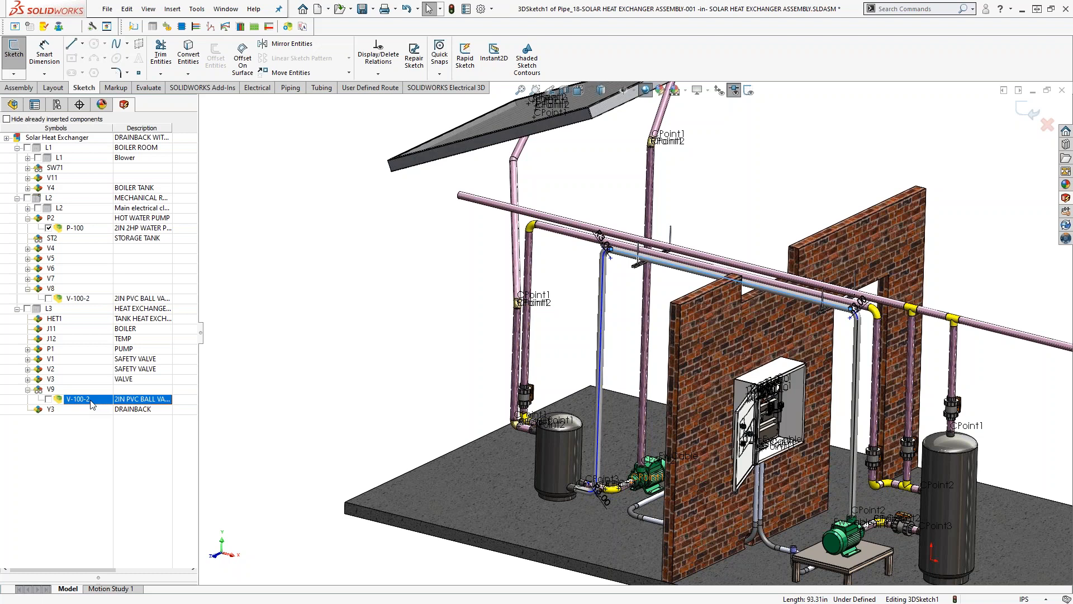
right_click(92, 405)
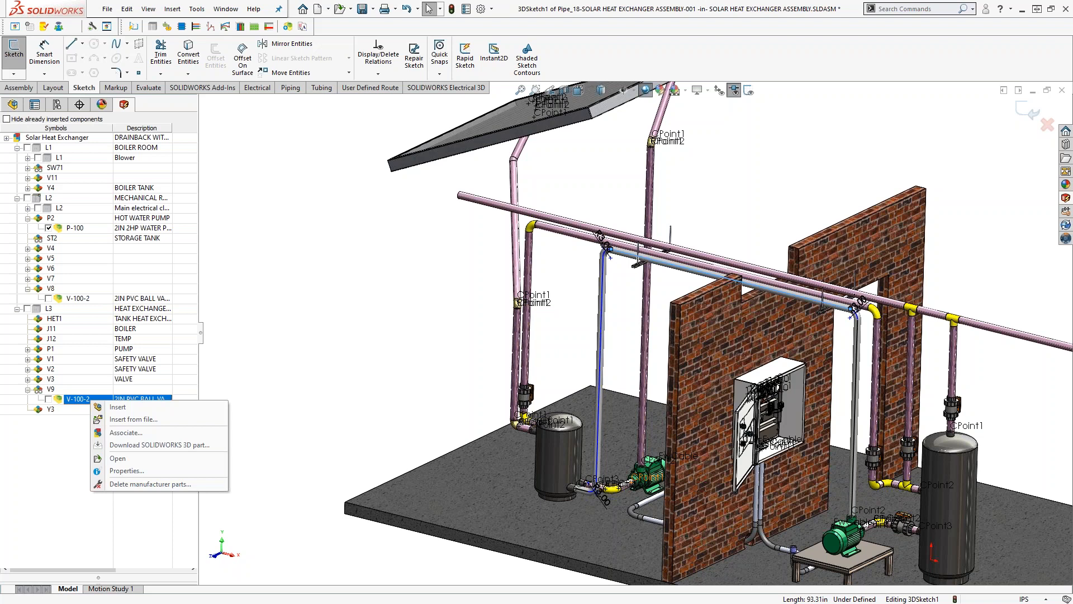
left_click(117, 407)
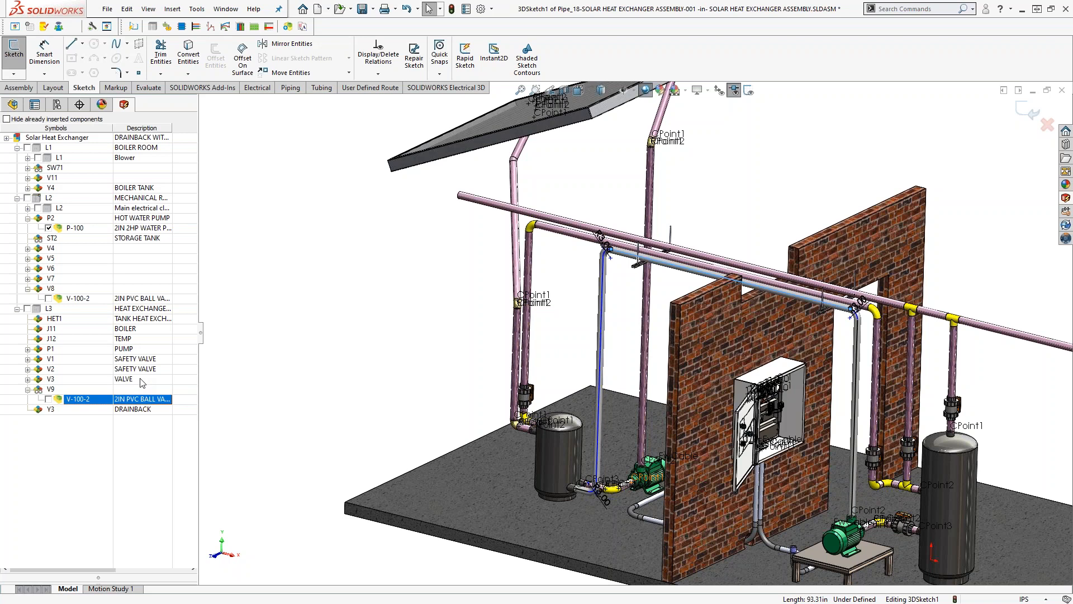
right_click(73, 403)
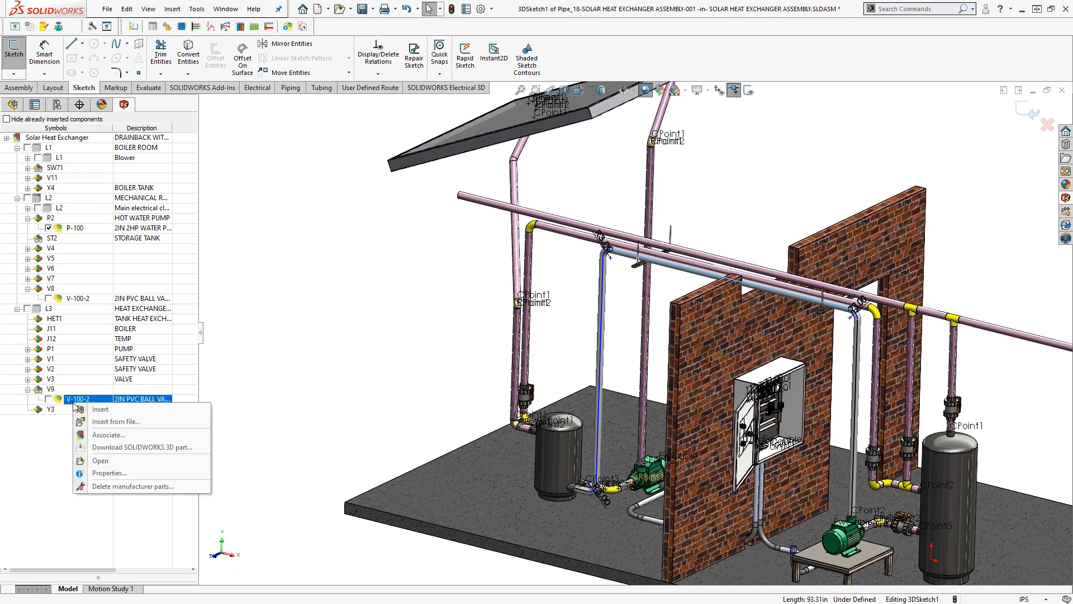
left_click(104, 410)
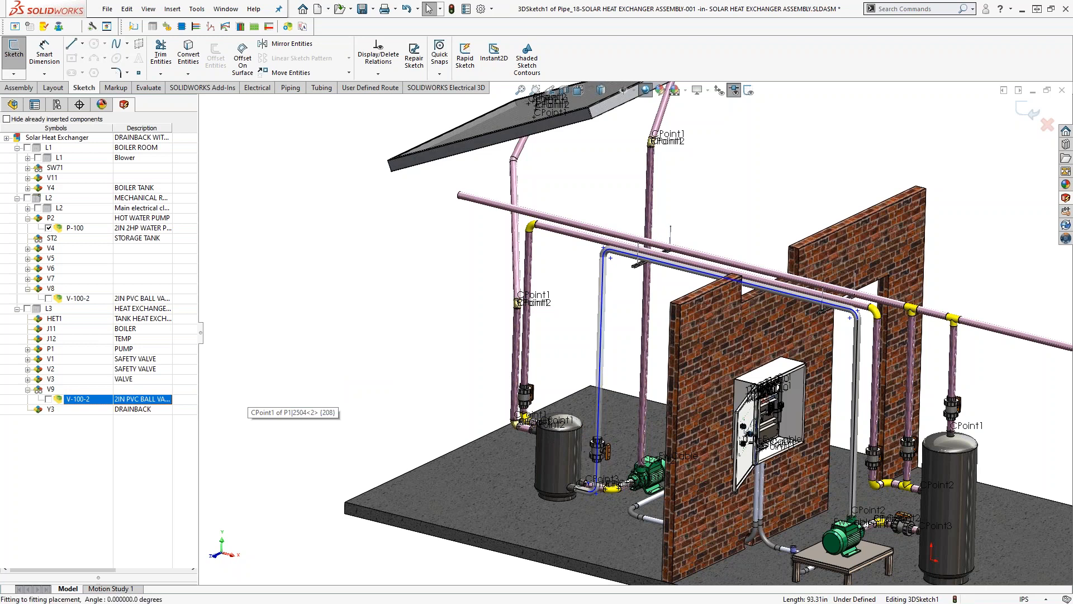
left_click(597, 457)
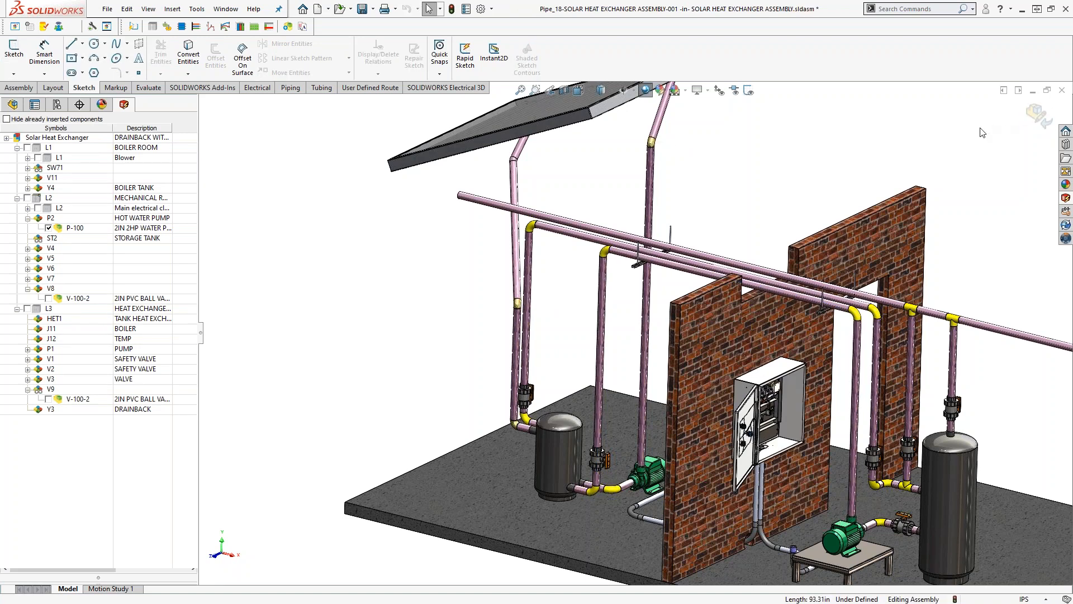
left_click(1039, 112)
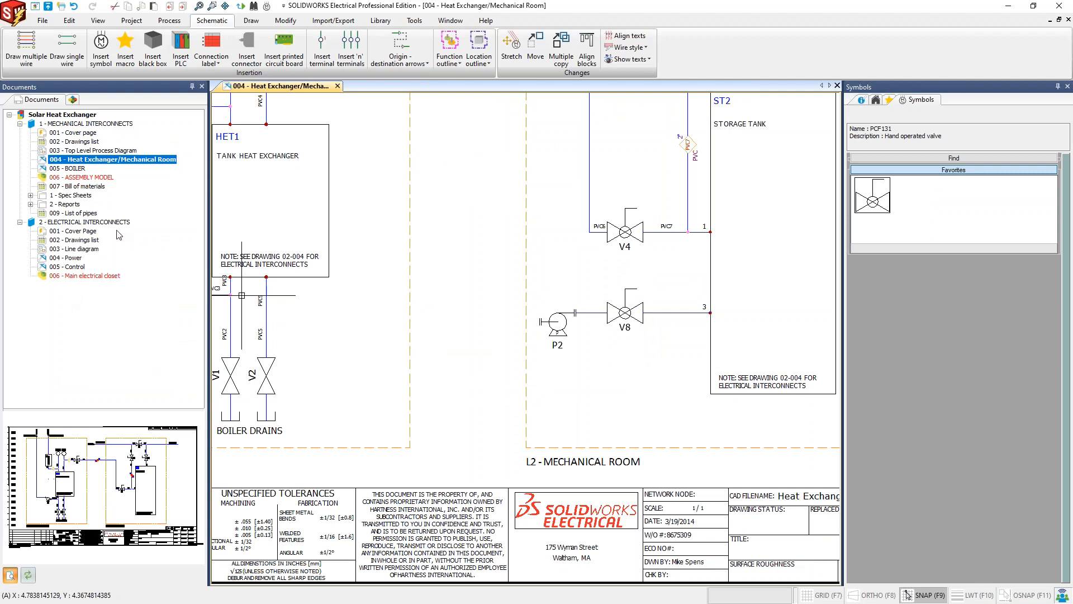
Step: Insert the V9 component's hand operated valve symbol in the schematic, beside the V2 drain line below tank HET1
left_click(72, 99)
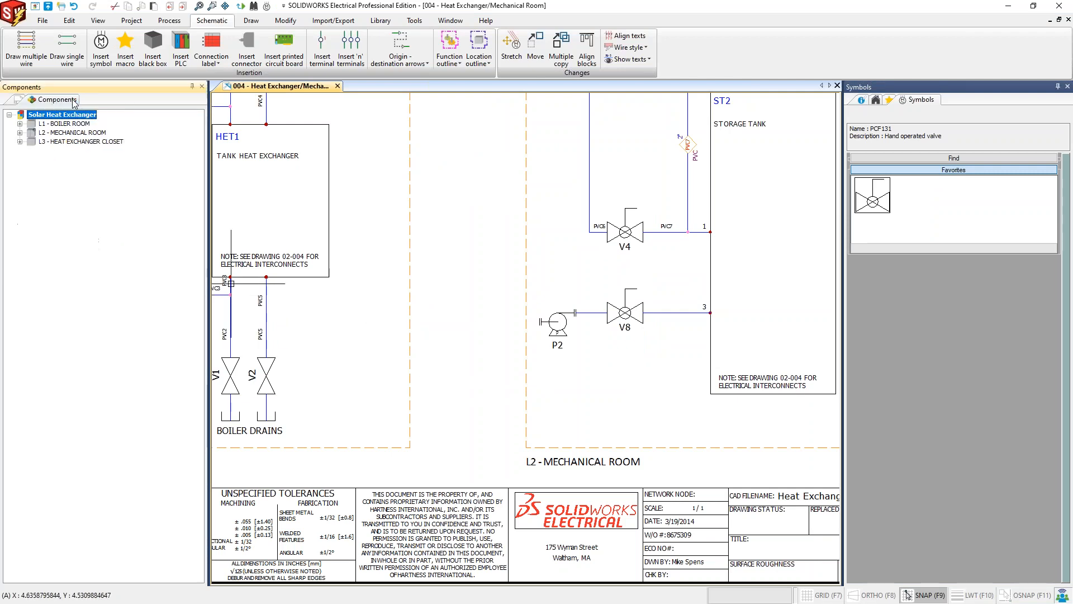
left_click(20, 142)
left_click(19, 132)
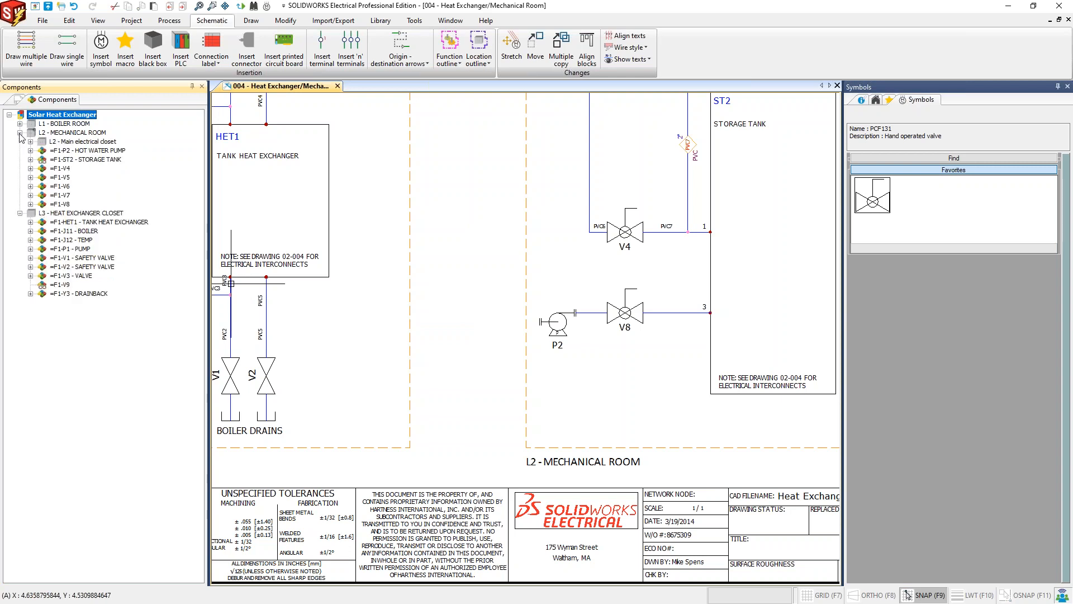
left_click(19, 124)
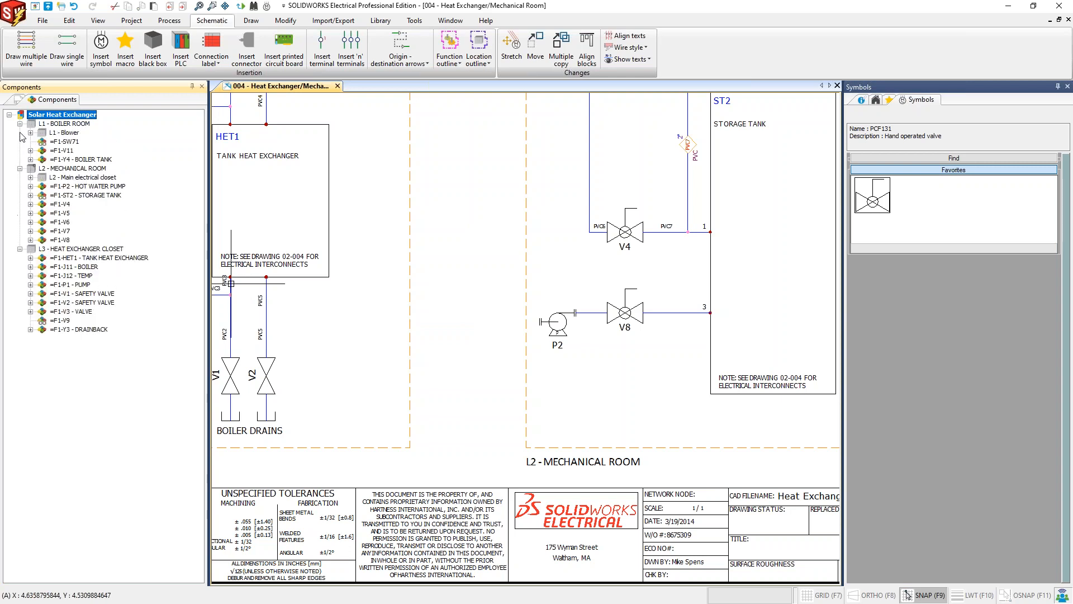
left_click(58, 321)
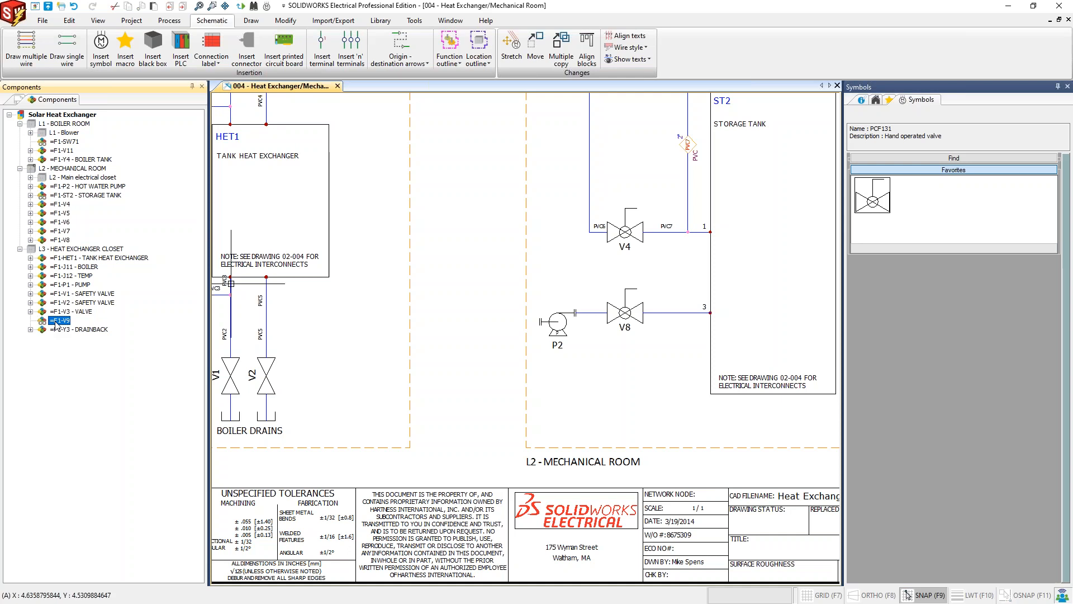
right_click(56, 323)
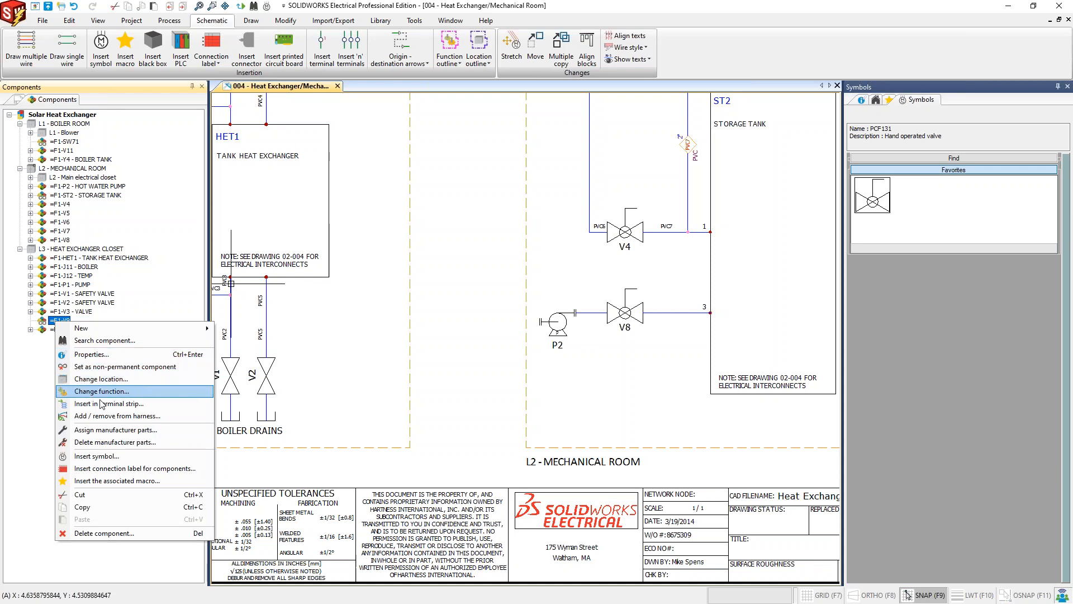
left_click(105, 456)
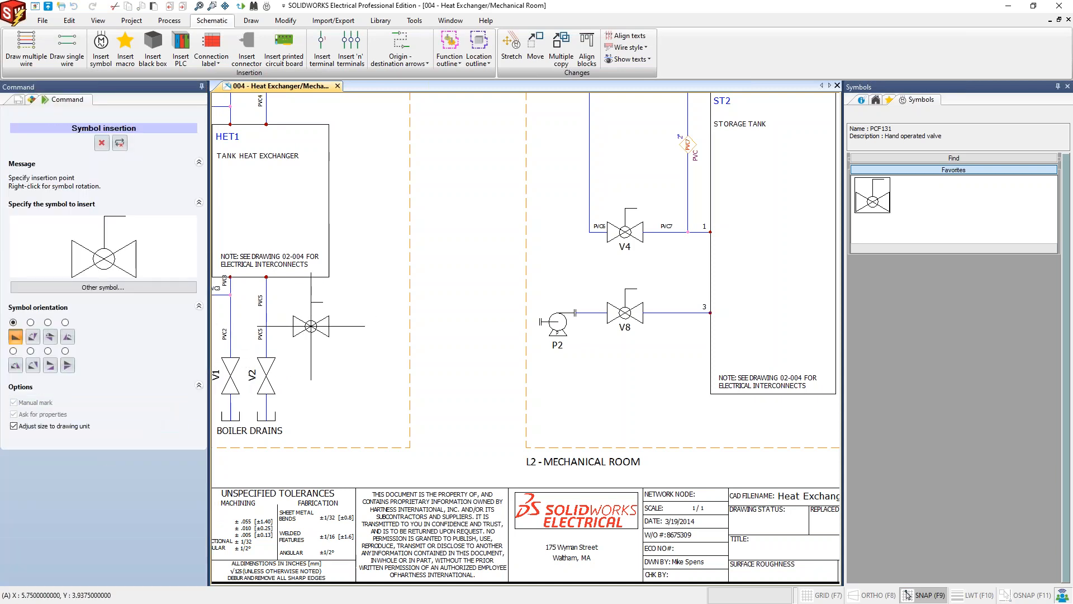
left_click(310, 326)
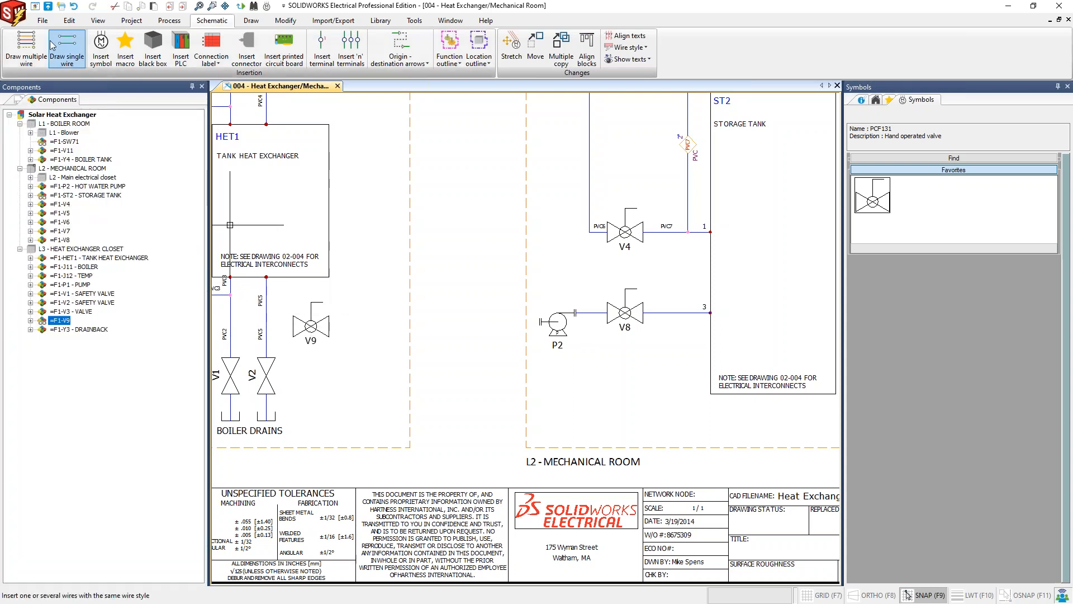
Step: Draw a single 2" PVC - Schedule 40 line from pump P2's free port through V9 to the PVC5 line below HET1
left_click(67, 48)
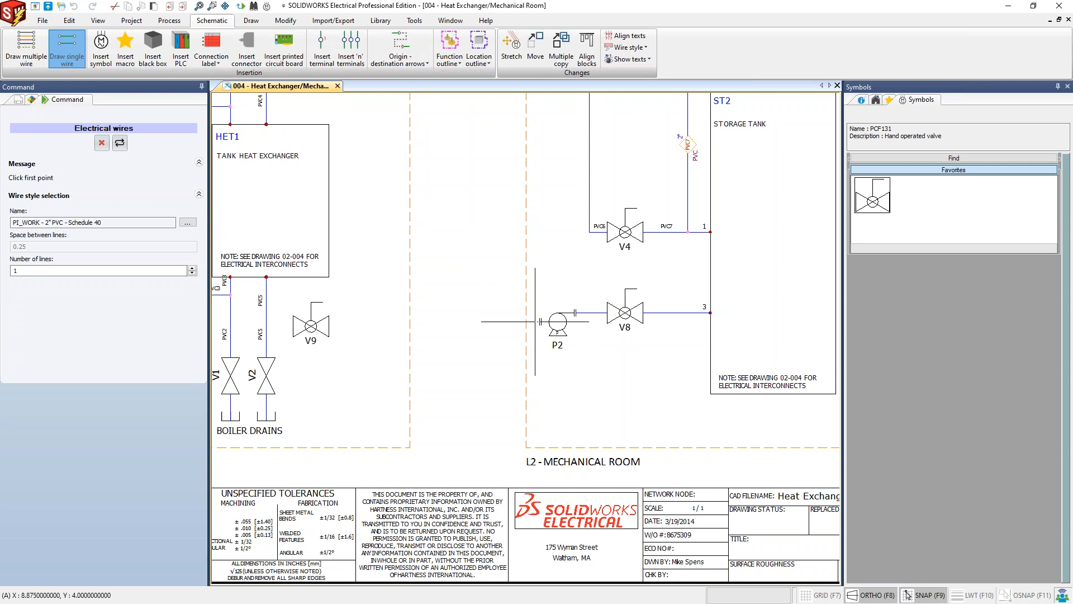
left_click(540, 321)
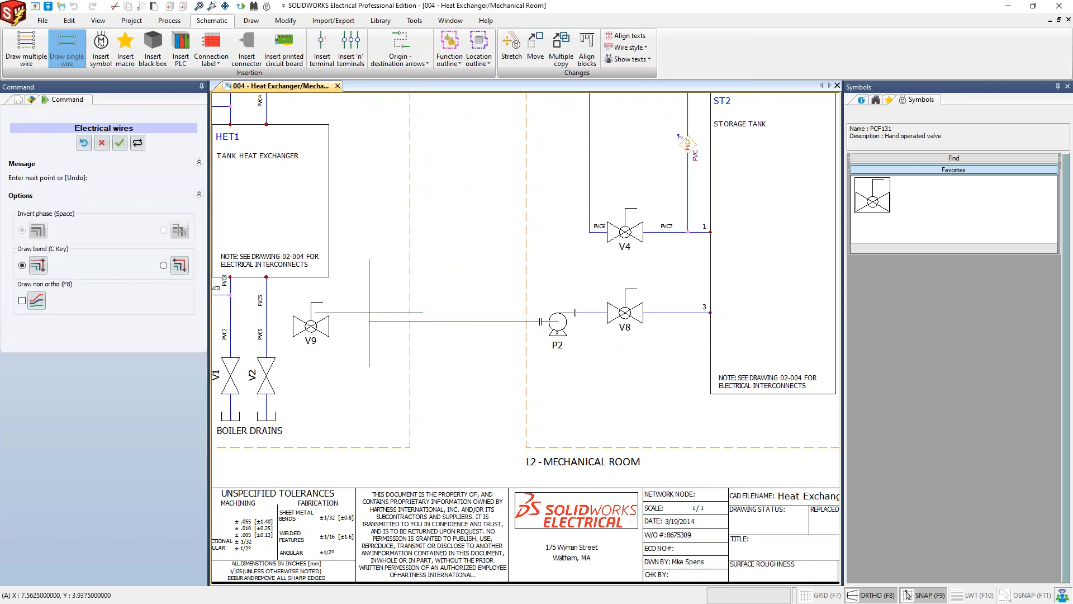
left_click(329, 321)
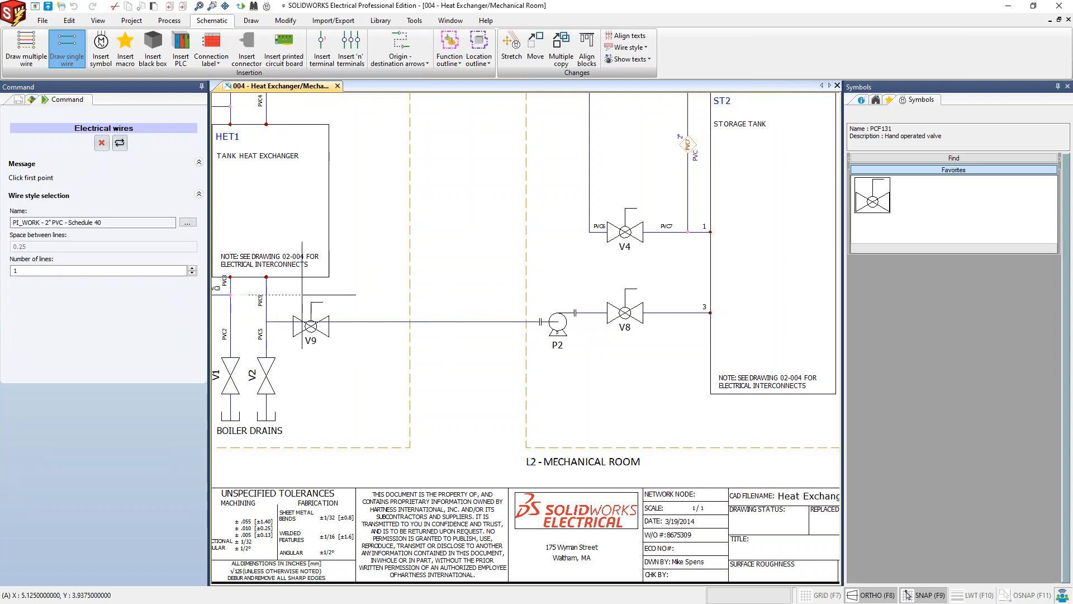
right_click(306, 294)
right_click(305, 297)
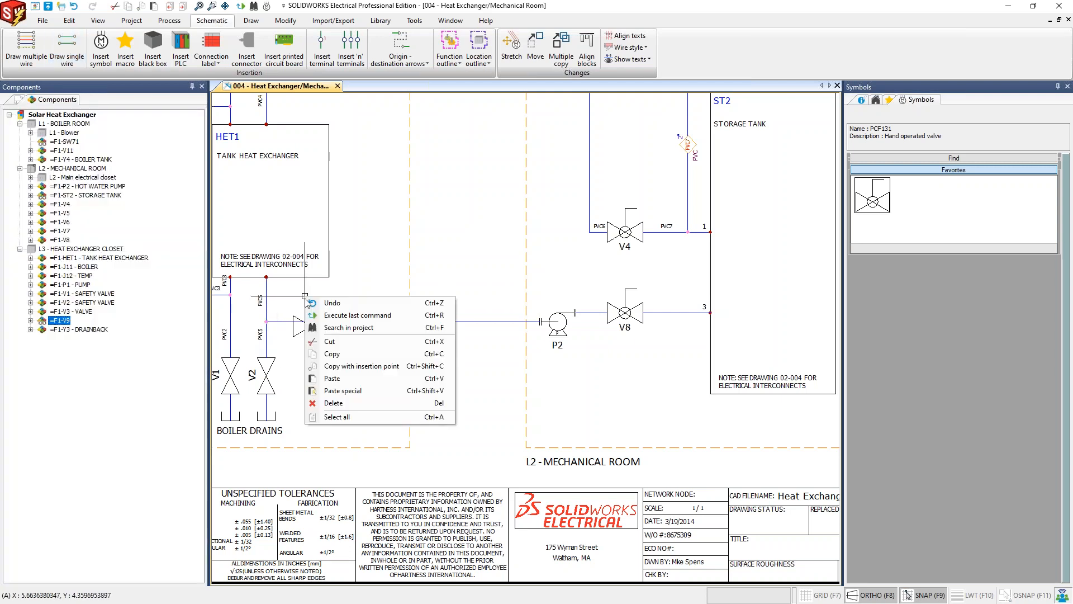
Step: Move the V9 valve symbol so that it sits in line on the new pipe between HET1 and P2
left_click(299, 331)
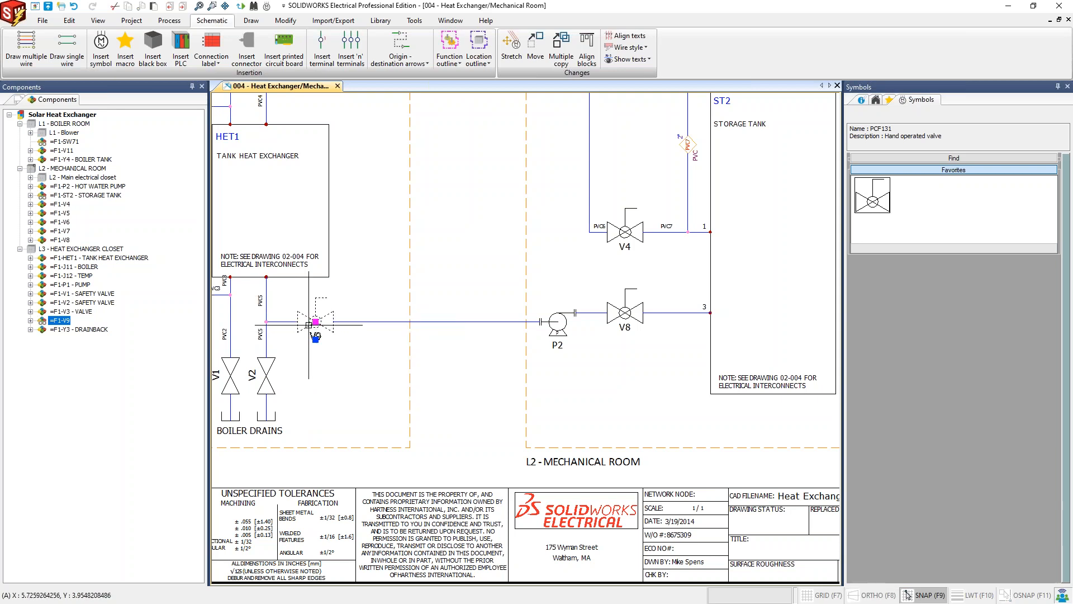
left_click(315, 321)
left_click(319, 319)
left_click(316, 321)
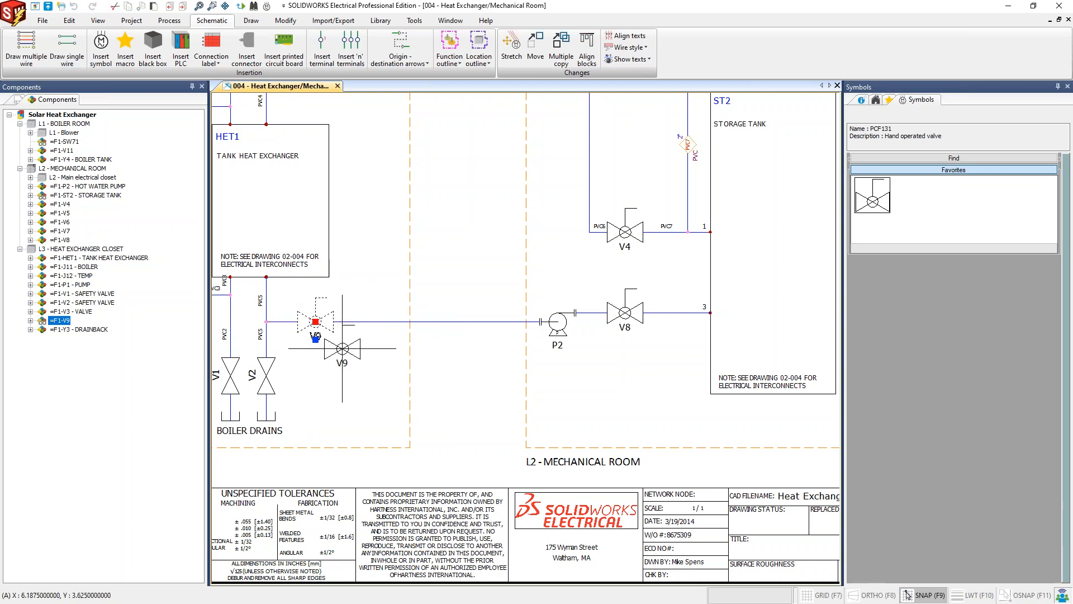
left_click(342, 357)
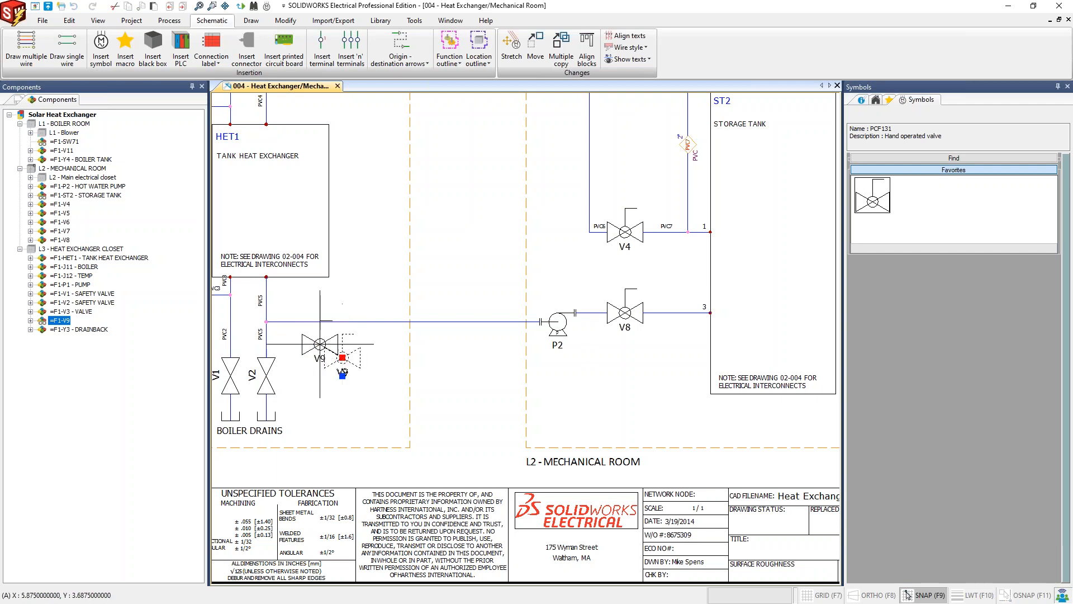
left_click(316, 322)
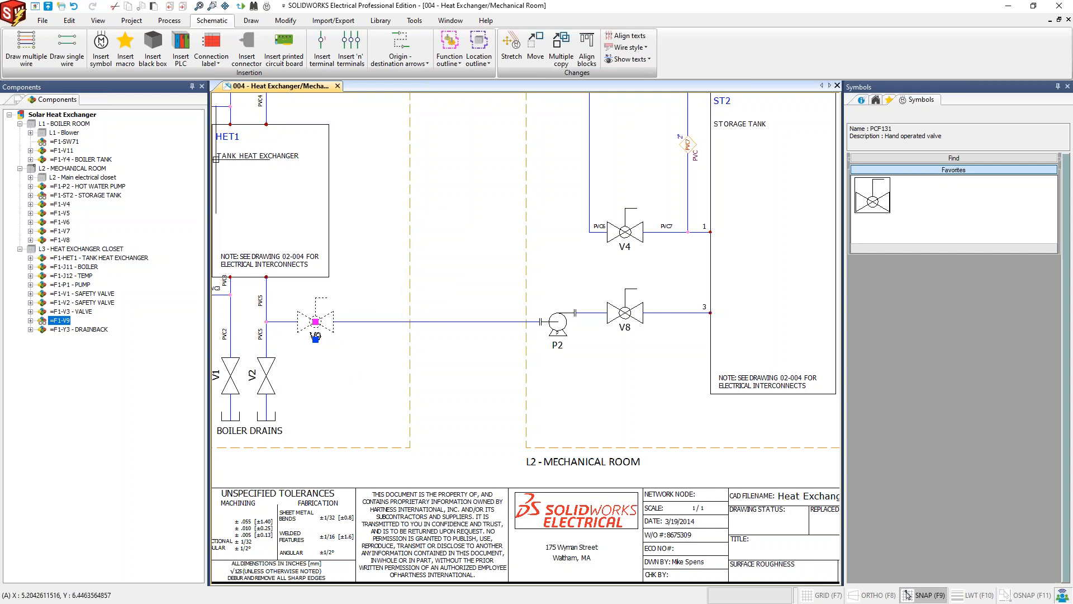
key("Escape")
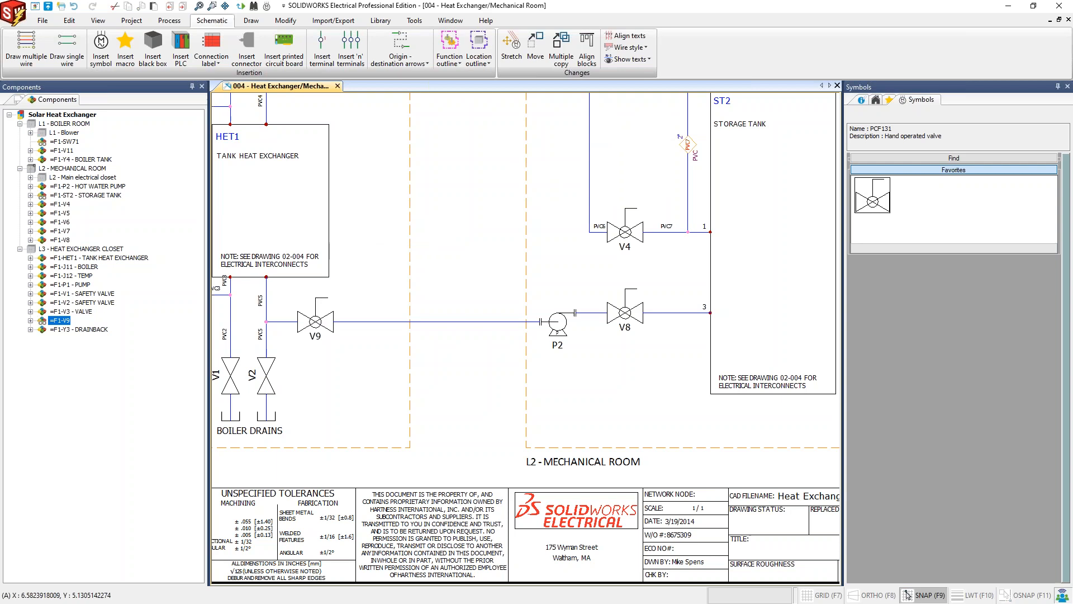
Step: Link the open end of the TO BOILER line to V11's open line on drawing 005 - BOILER with a single origin-destination arrow
scroll(391, 235, "down", 1)
scroll(390, 234, "down", 4)
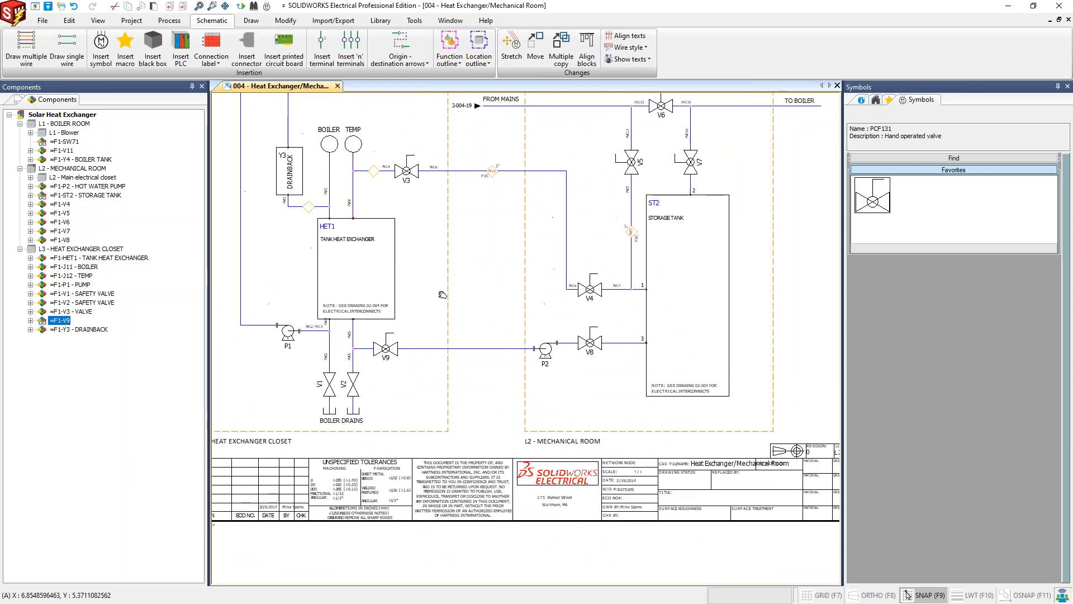
middle_click_drag(438, 295, 449, 308)
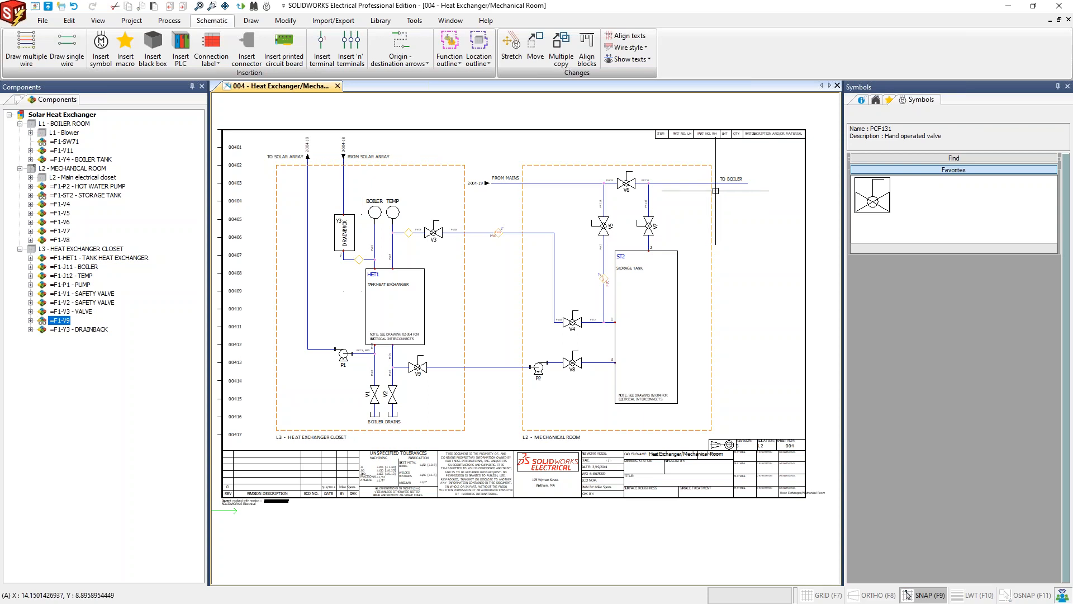
scroll(715, 190, "up", 3)
middle_click_drag(738, 193, 554, 210)
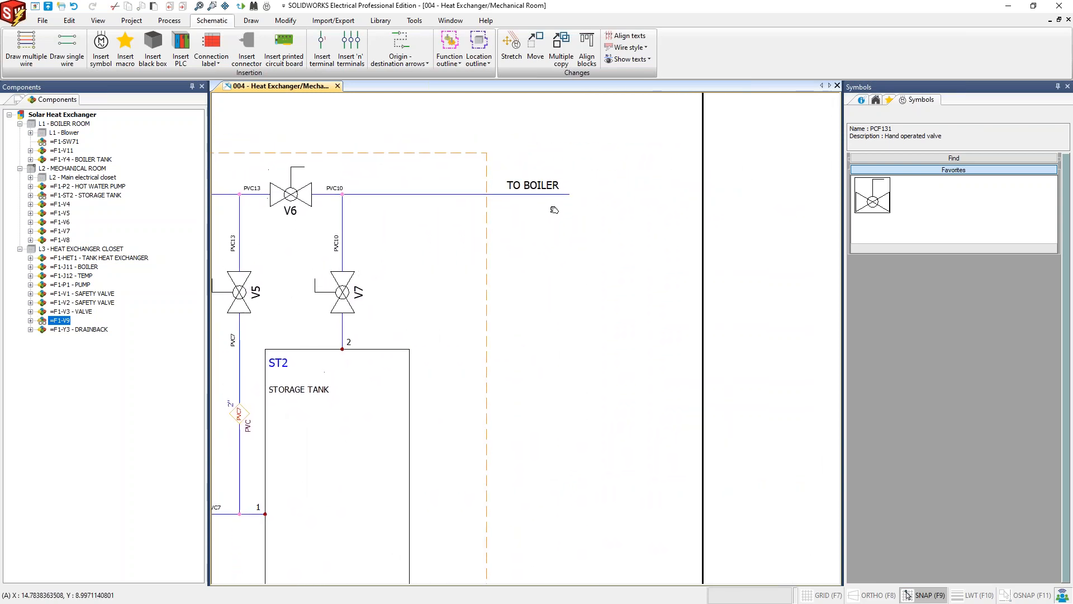
scroll(555, 200, "up", 2)
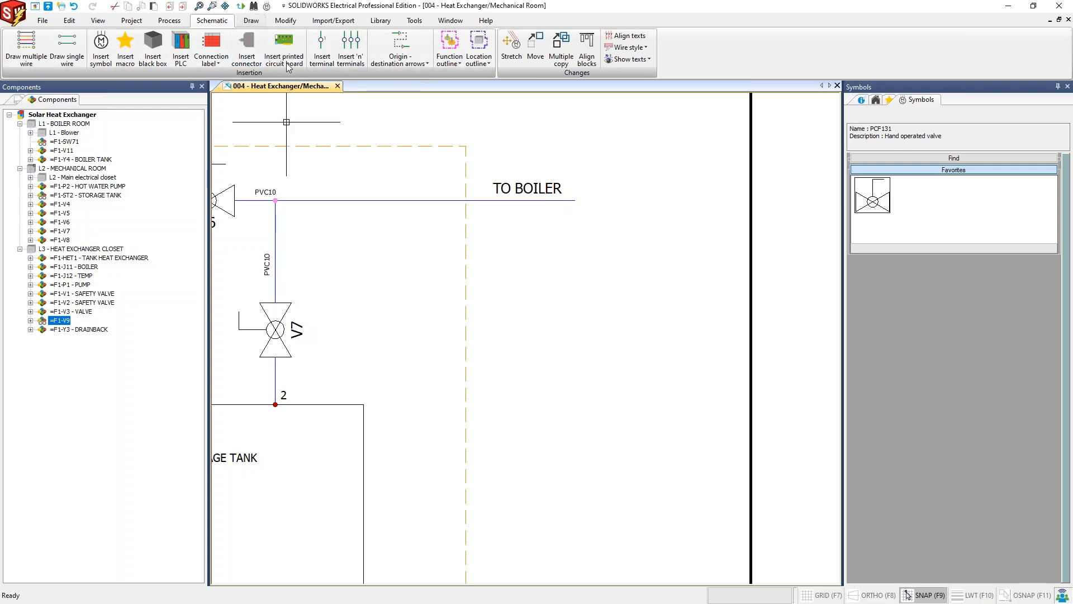
left_click(406, 54)
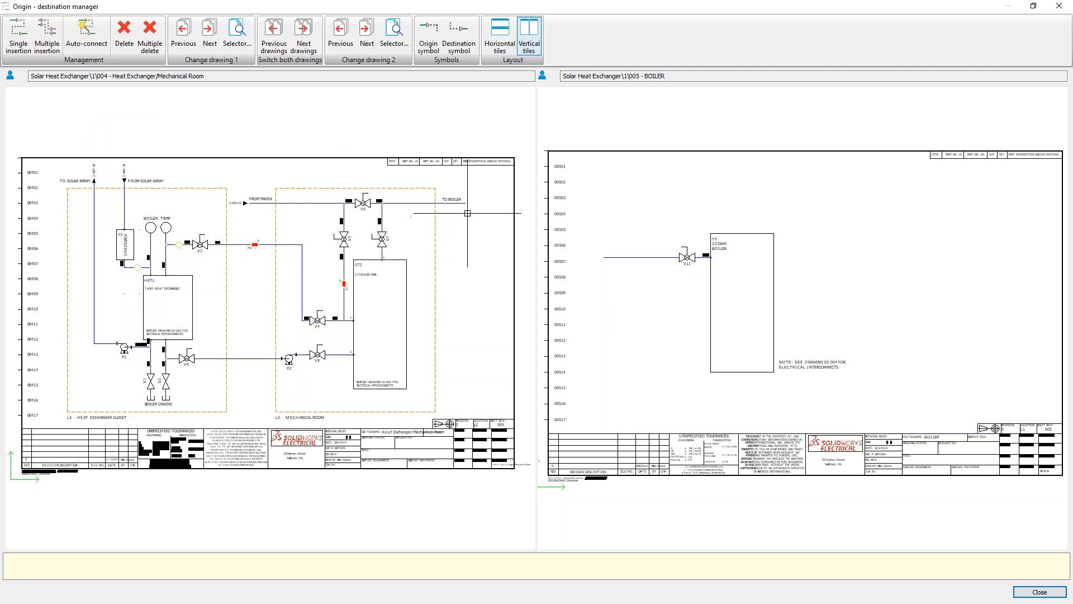
left_click(18, 28)
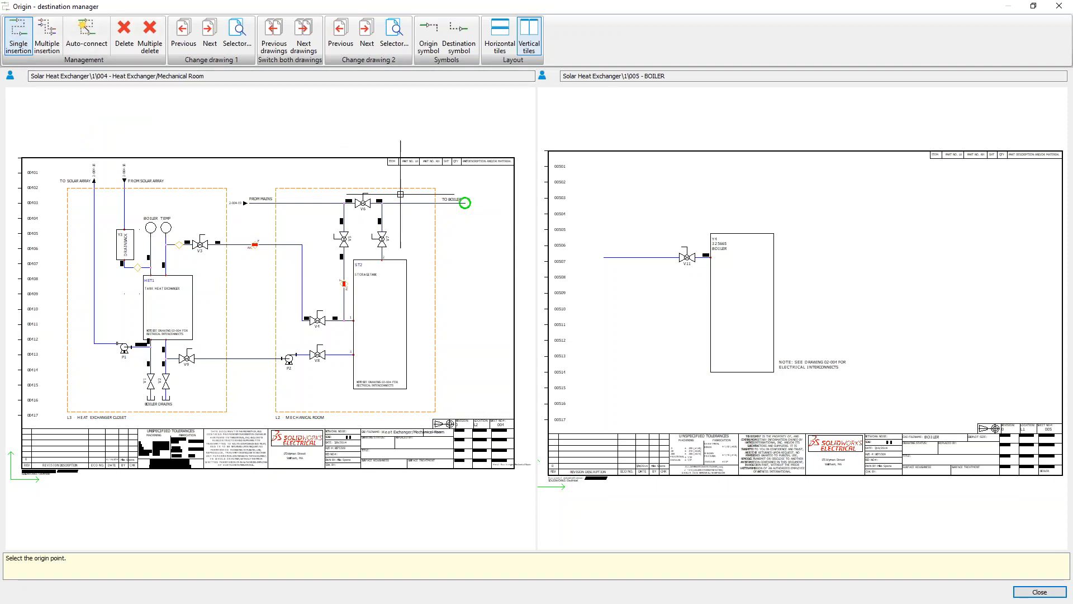
left_click(464, 202)
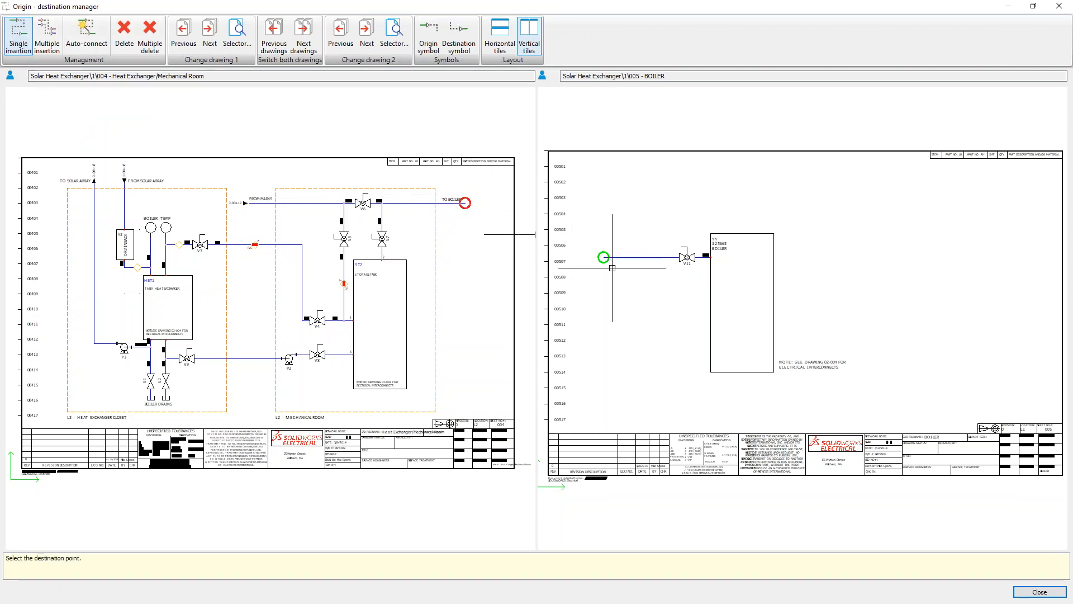
left_click(603, 257)
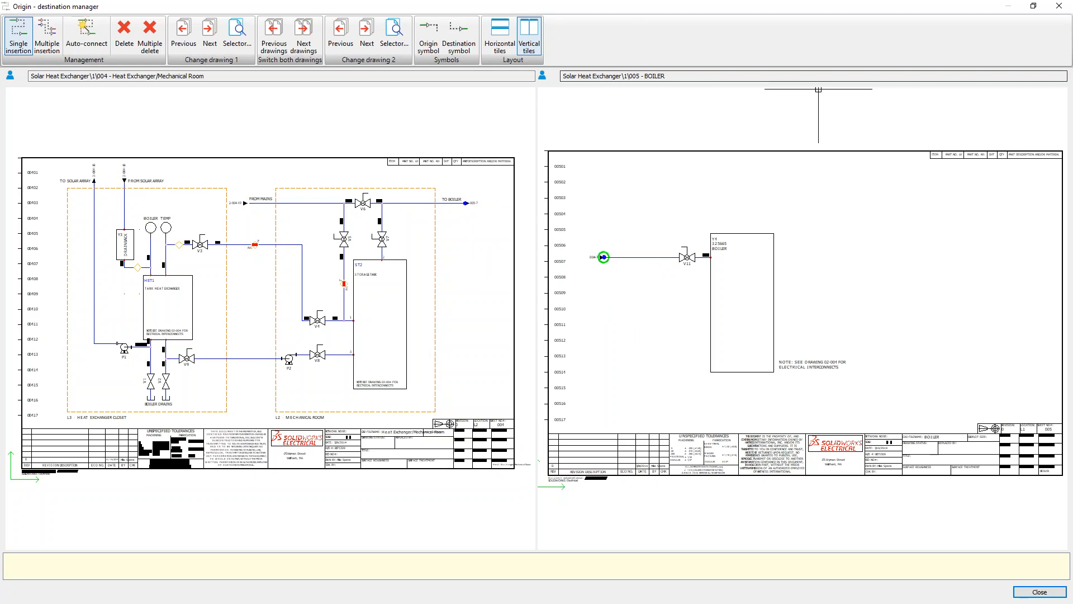
left_click(1059, 6)
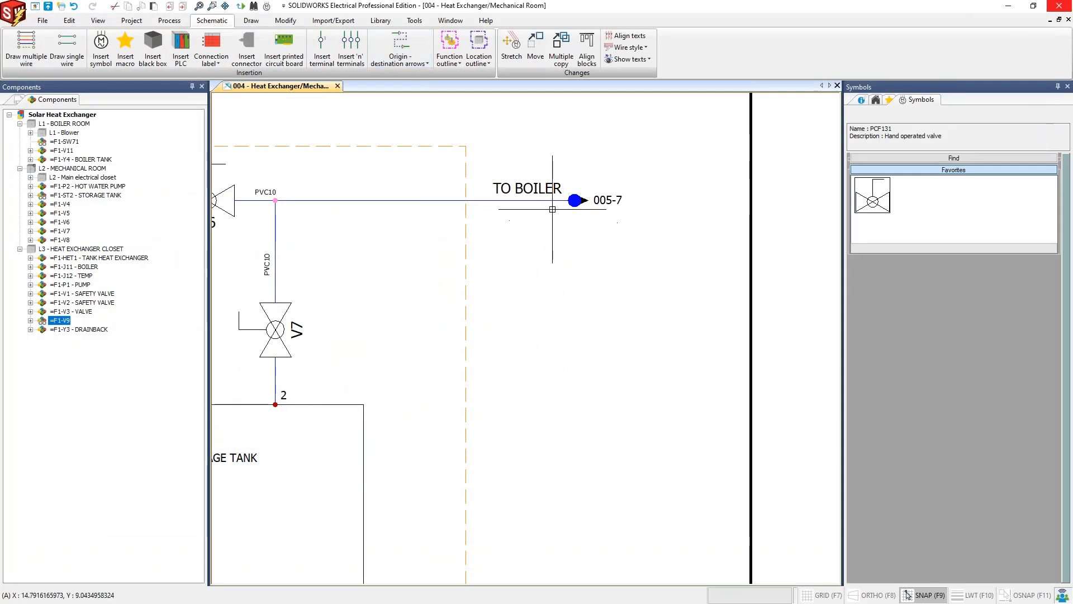
Step: Follow the 005-7 cross-reference to drawing 005 - BOILER and examine the destination arrow on the line to V11
scroll(551, 208, "up", 3)
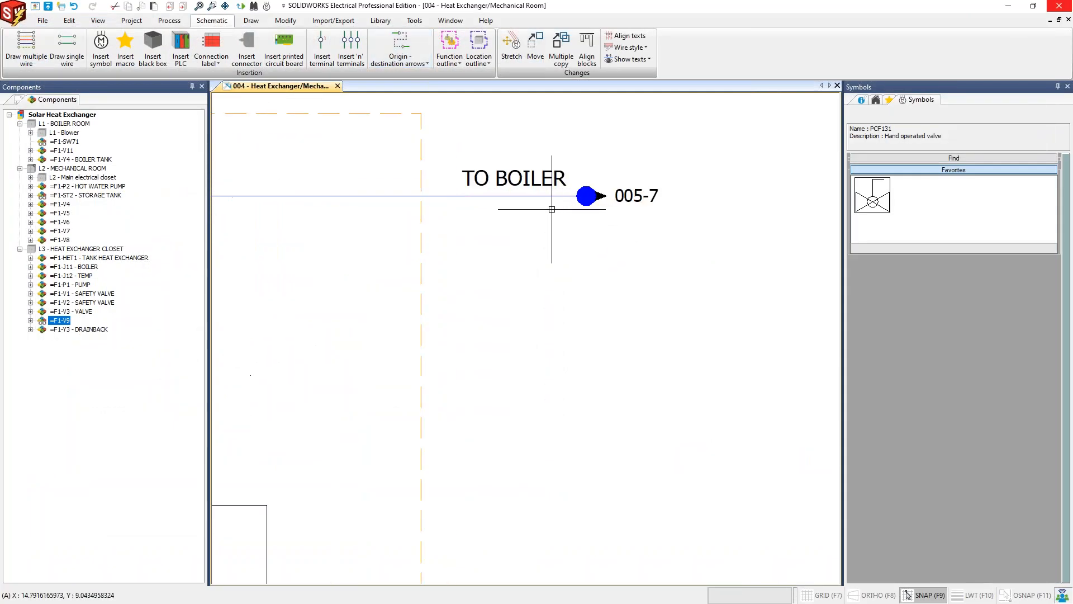
left_click(627, 194)
double_click(627, 194)
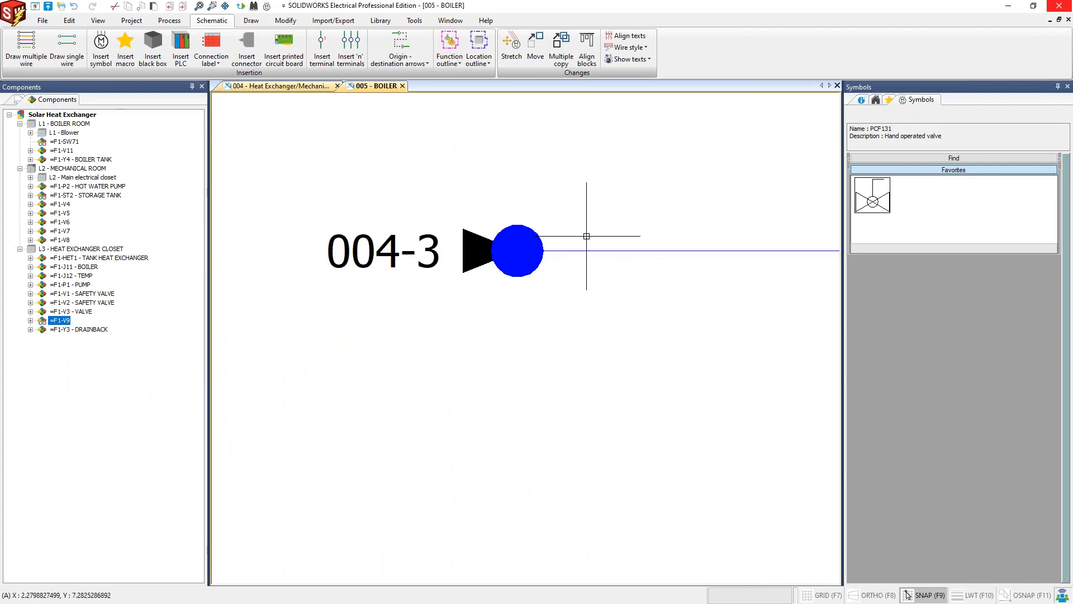
scroll(395, 242, "down", 4)
middle_click_drag(393, 241, 419, 216)
scroll(419, 216, "up", 2)
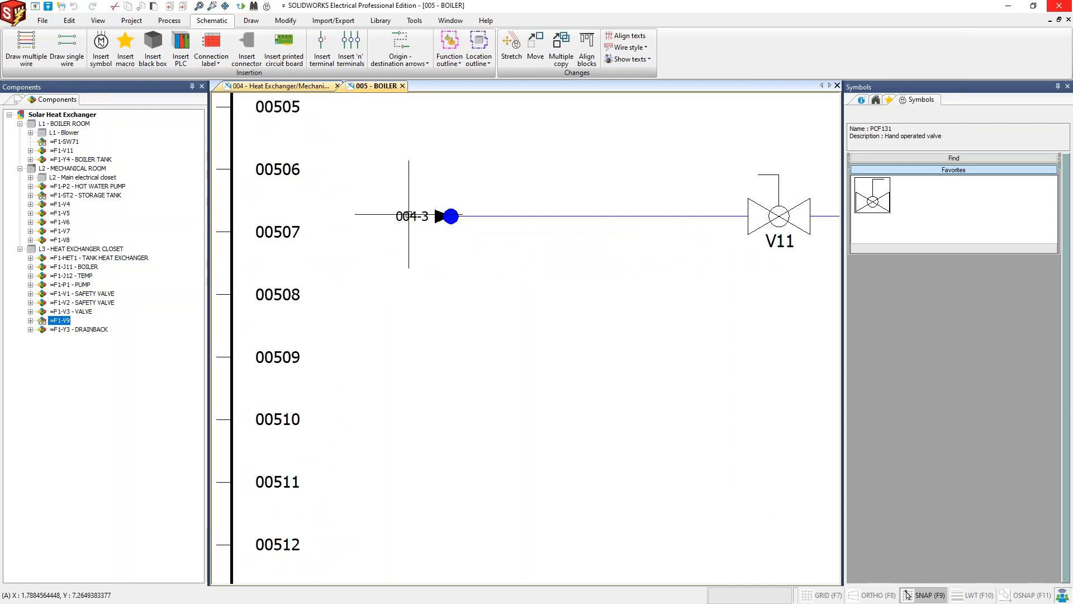
scroll(409, 214, "down", 2)
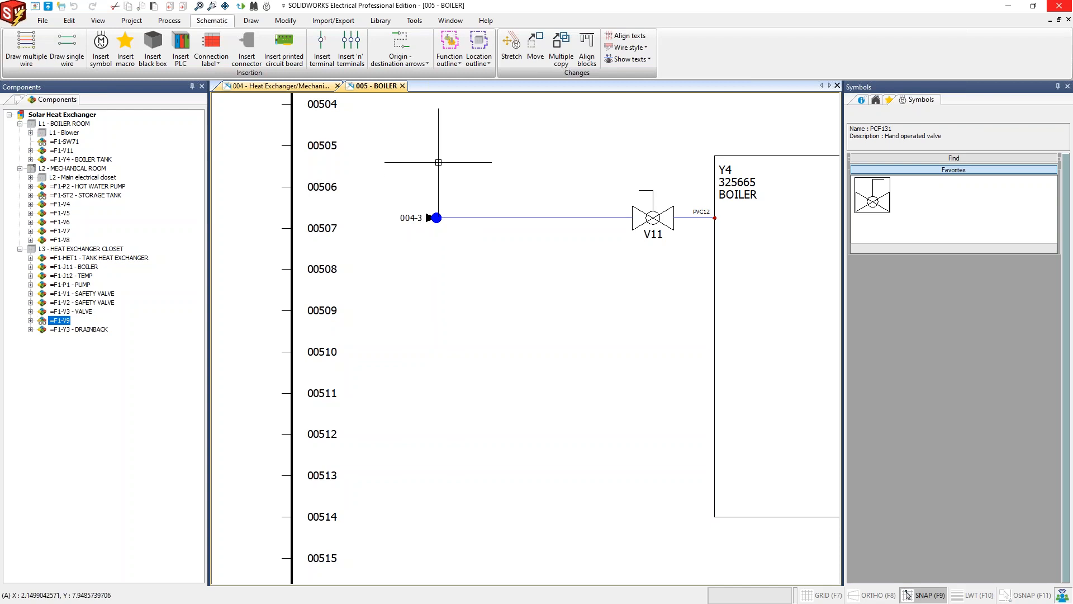
scroll(438, 162, "down", 5)
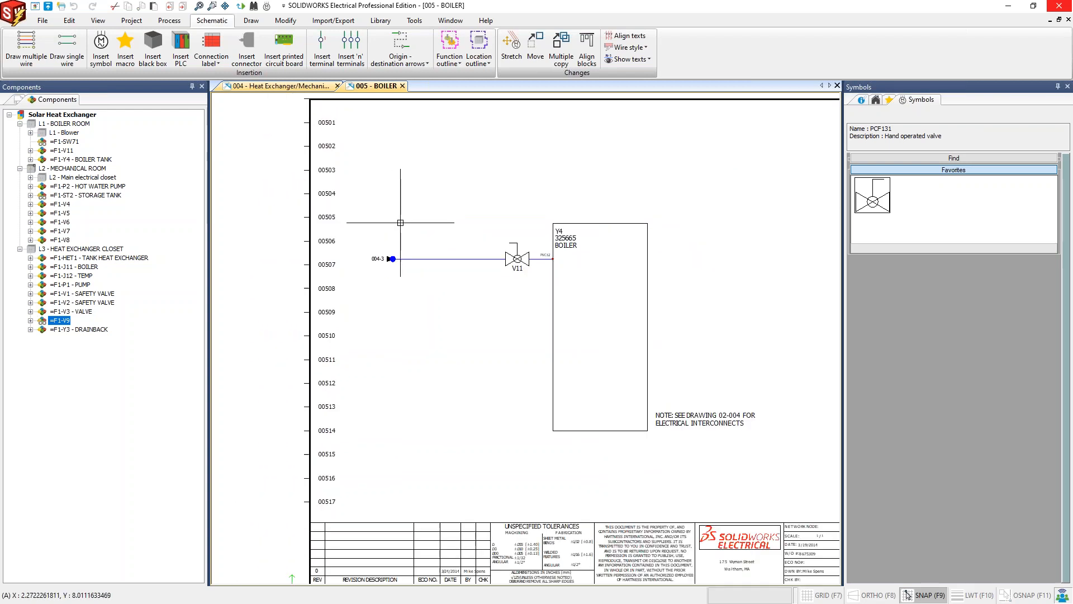
Step: Return to drawing 004 - Heat Exchanger/Mechanical Room and number the new pipes without modifying the existing numbers
left_click(279, 86)
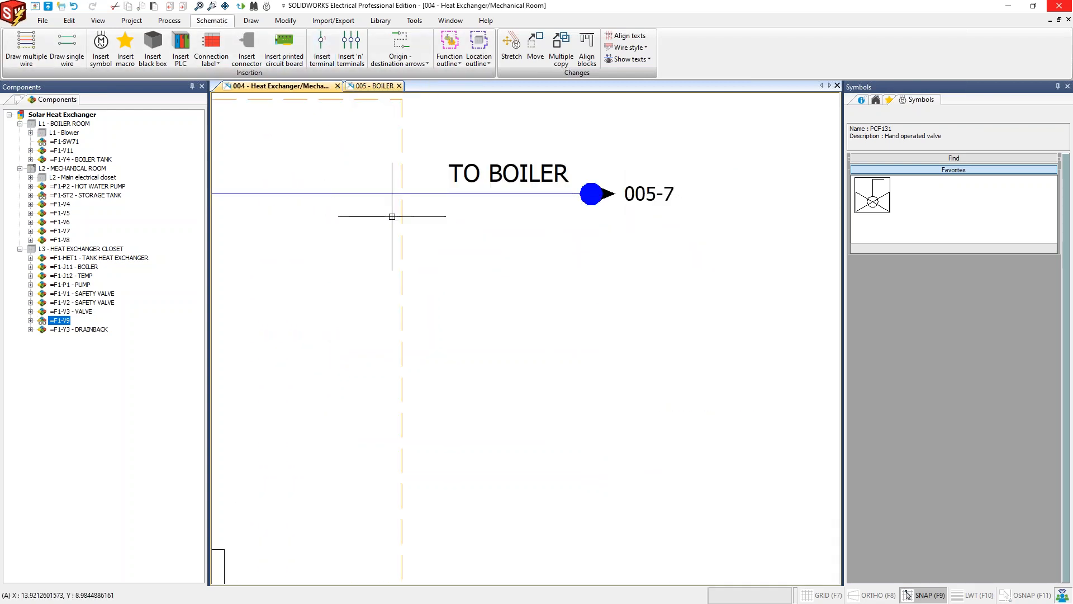
scroll(392, 217, "down", 2)
scroll(336, 259, "down", 3)
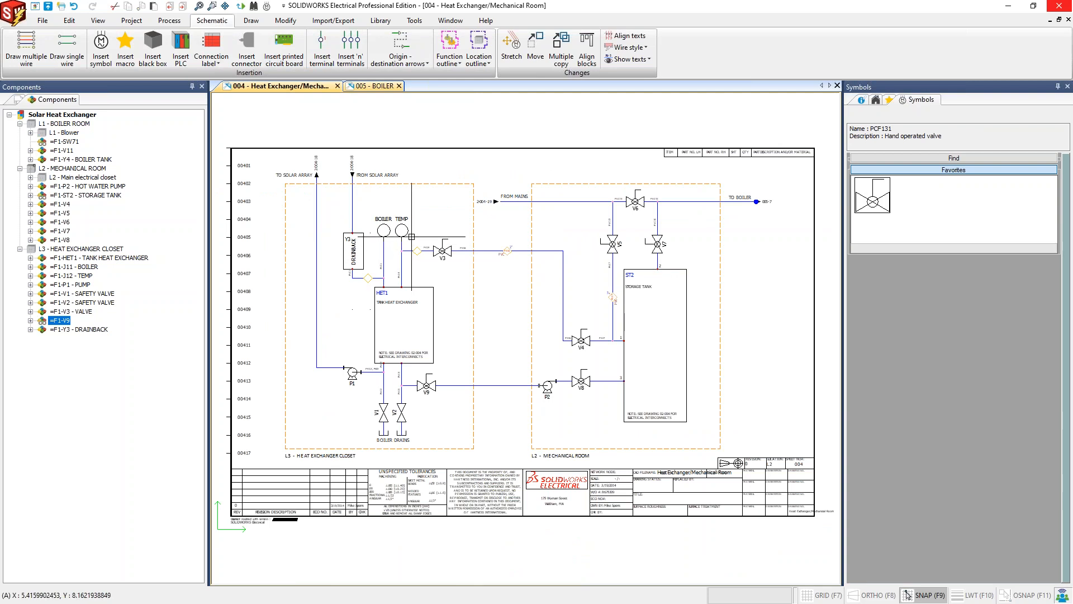
scroll(412, 236, "up", 2)
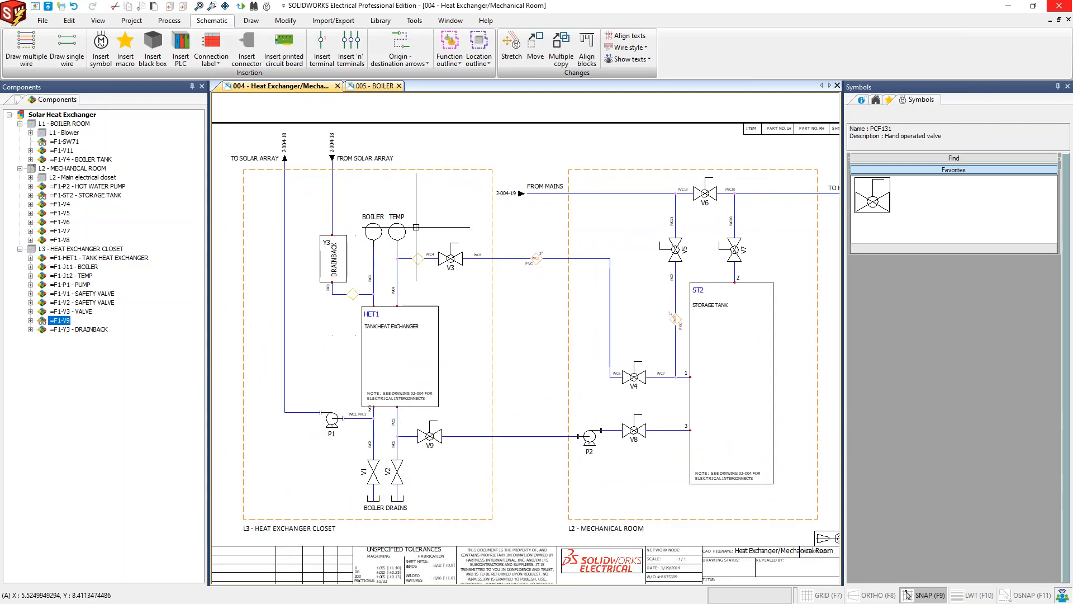
middle_click_drag(437, 237, 418, 208)
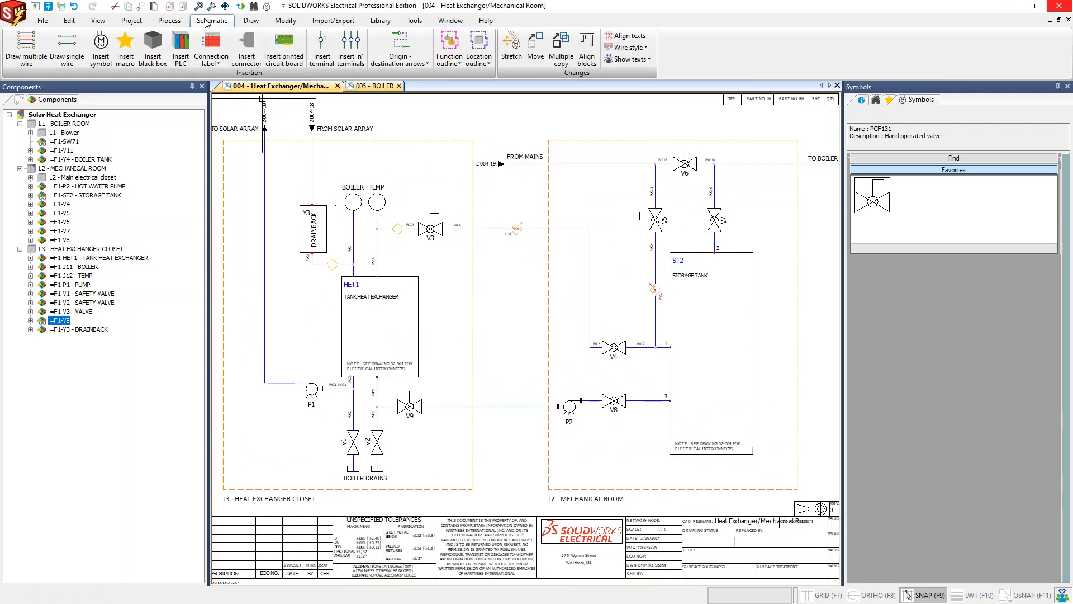
left_click(169, 20)
left_click(146, 50)
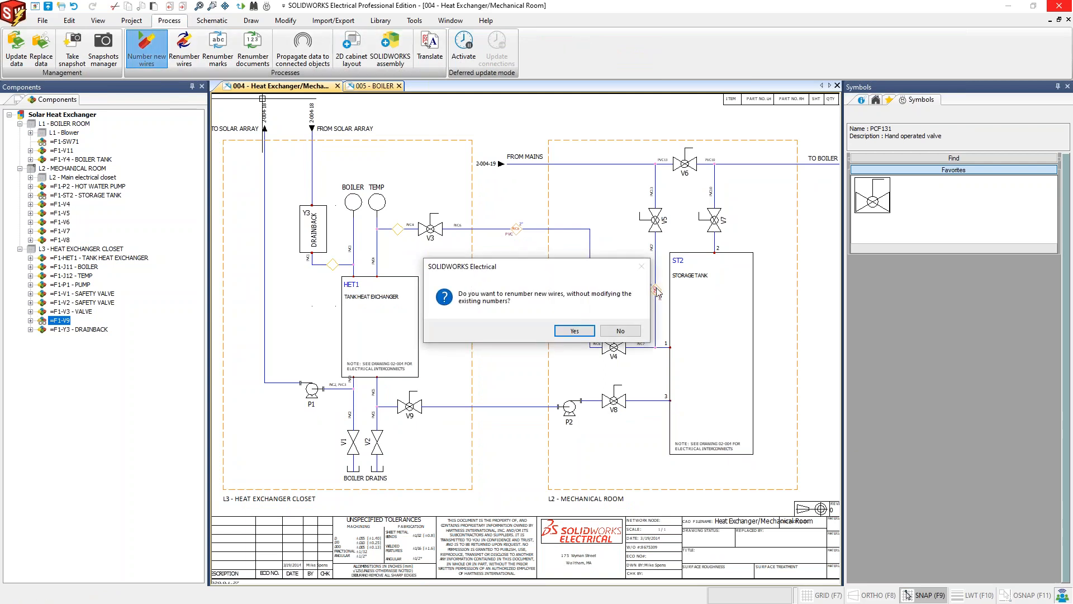
left_click(569, 332)
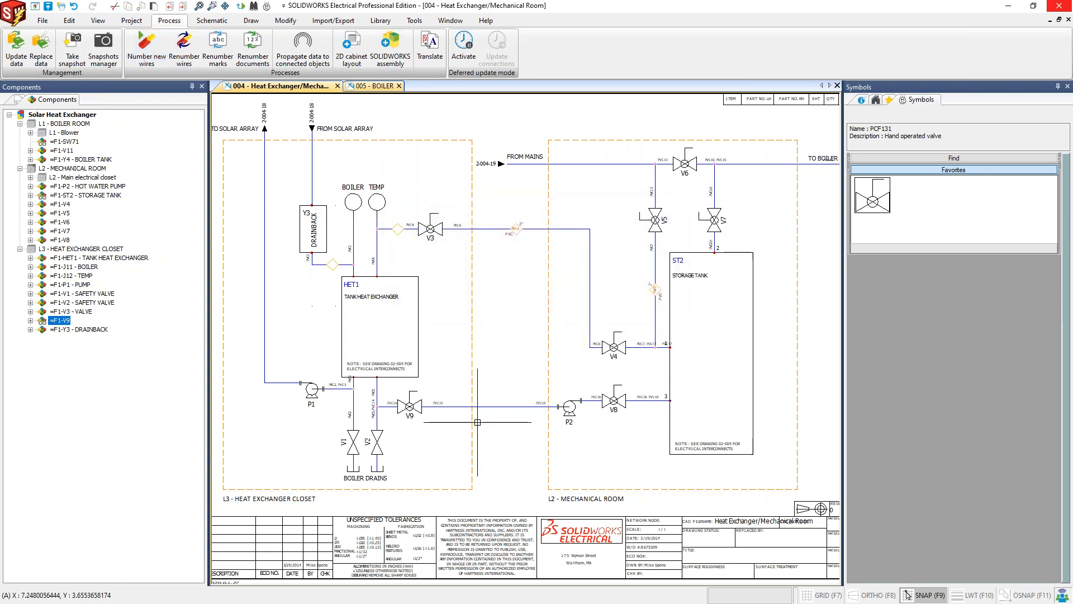
Step: Examine the wire style properties of the pipe between V9 and P2, including its numbering formula and section
scroll(479, 424, "up", 5)
middle_click_drag(503, 359, 482, 403)
scroll(482, 403, "down", 1)
right_click(591, 382)
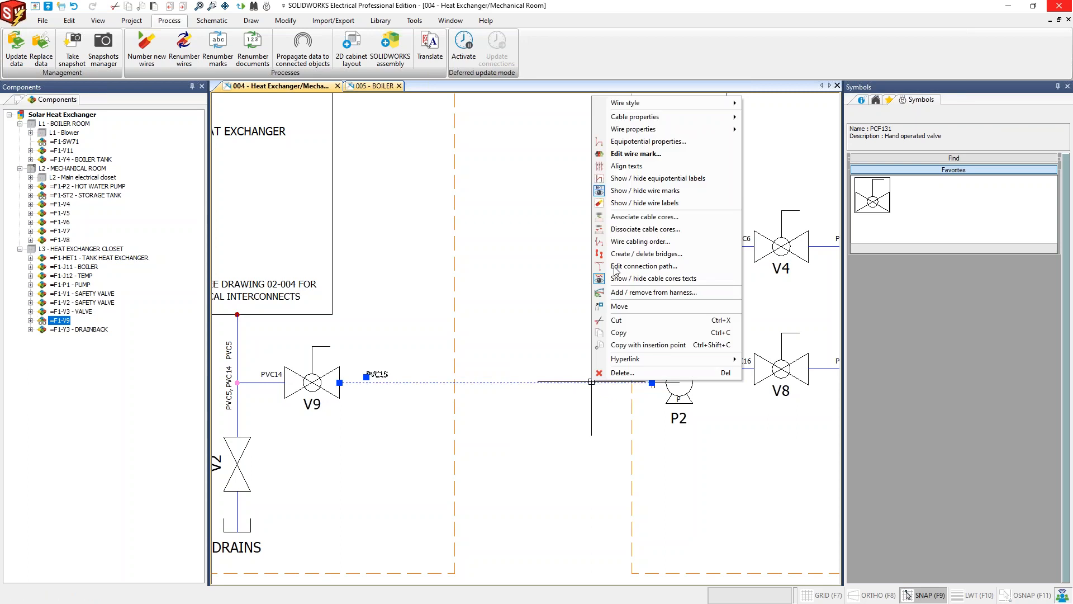
left_click(773, 111)
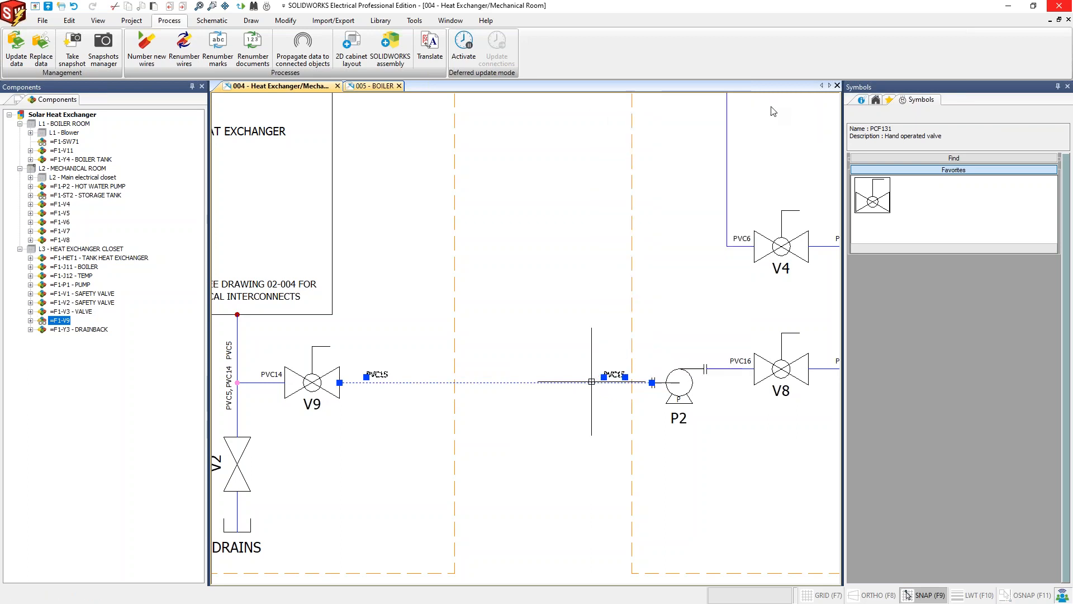
left_click(463, 239)
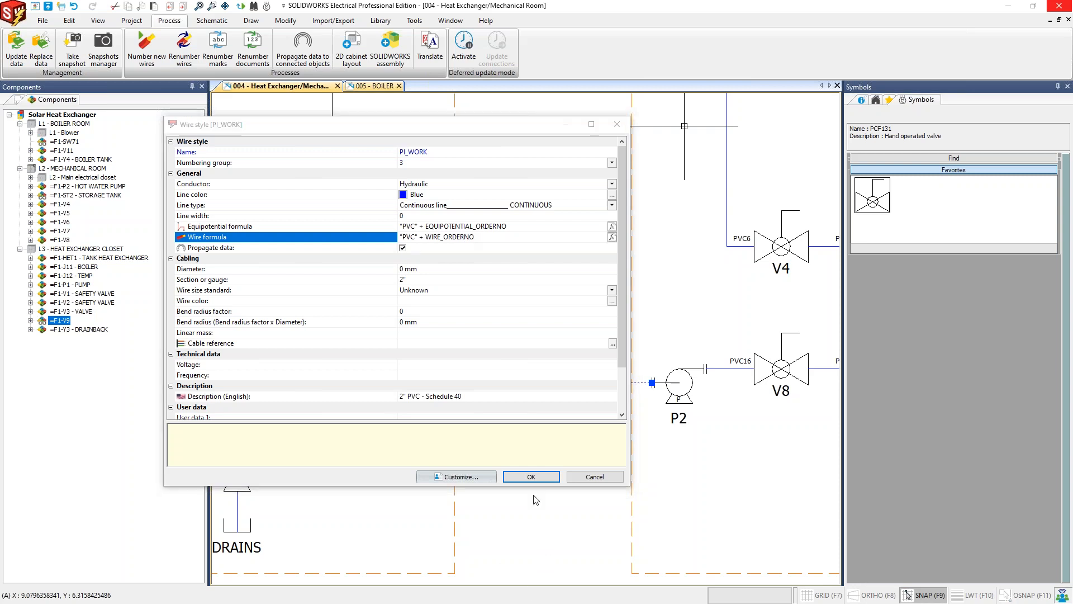
left_click(531, 478)
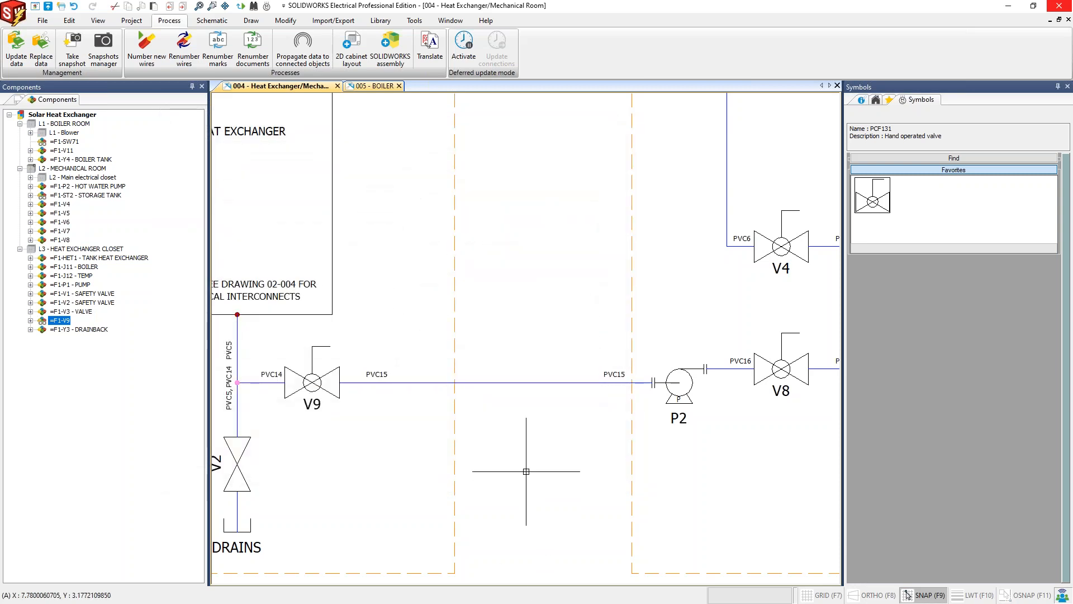
Step: Show the wire label on the pipe running between valve V9 and pump P2
scroll(494, 346, "down", 3)
mouse_move(493, 326)
middle_mouse_down()
mouse_move(501, 341)
mouse_move(473, 344)
mouse_move(463, 326)
middle_mouse_up()
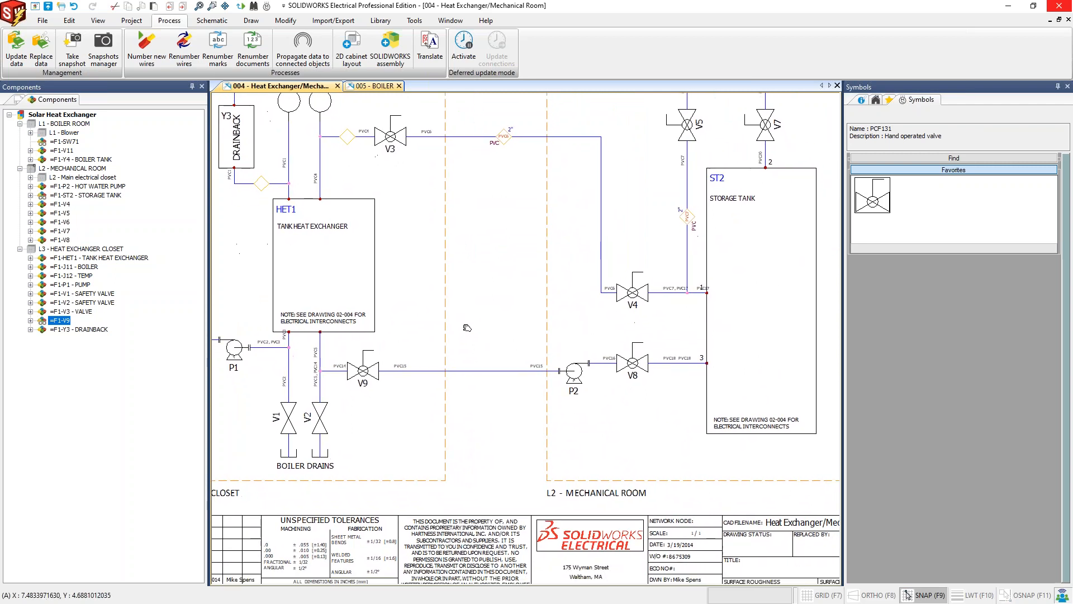
scroll(504, 137, "up", 2)
scroll(504, 137, "up", 1)
scroll(503, 313, "down", 5)
middle_click_drag(509, 345, 500, 297)
scroll(498, 337, "up", 2)
right_click(497, 337)
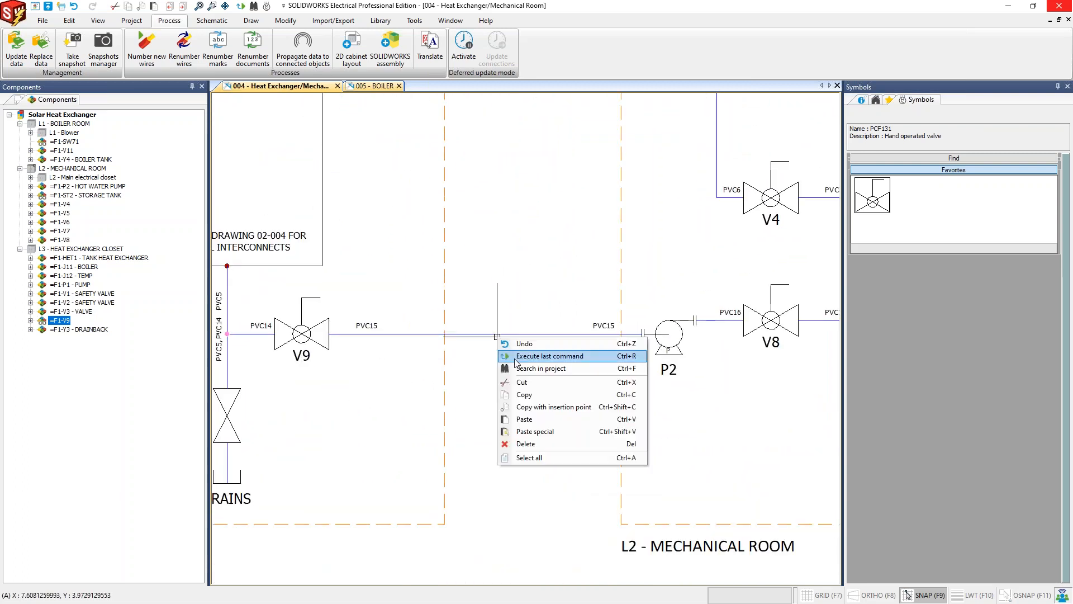
left_click(503, 336)
right_click(508, 336)
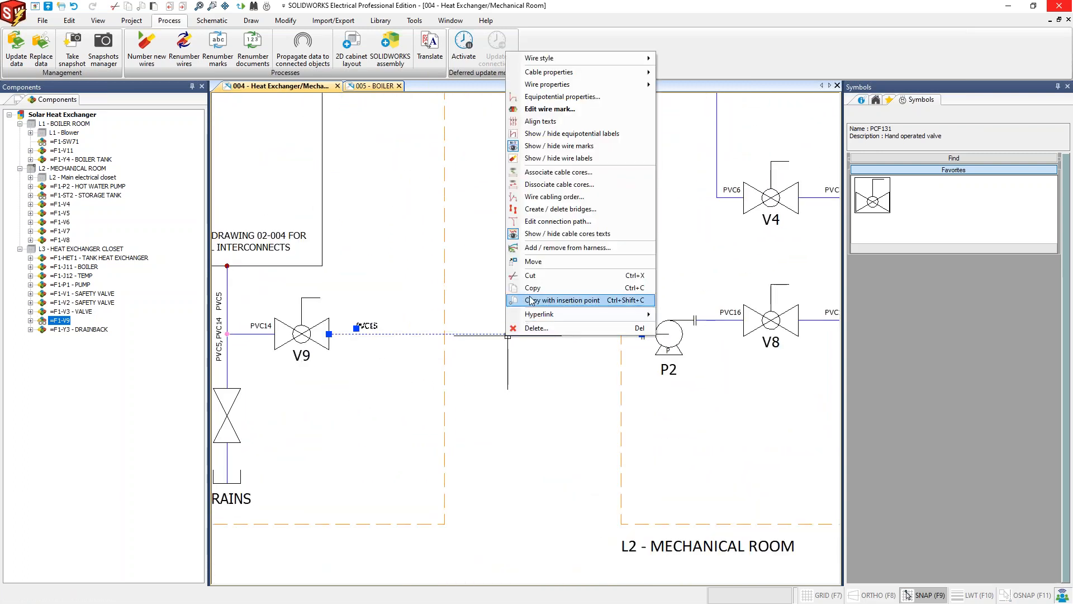
left_click(558, 158)
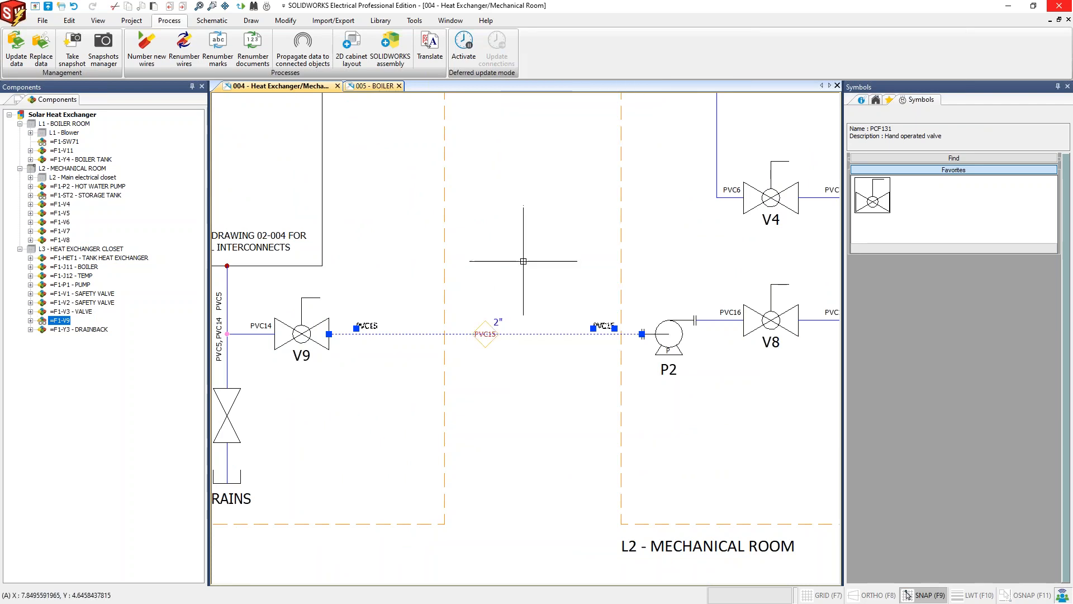
scroll(477, 332, "up", 1)
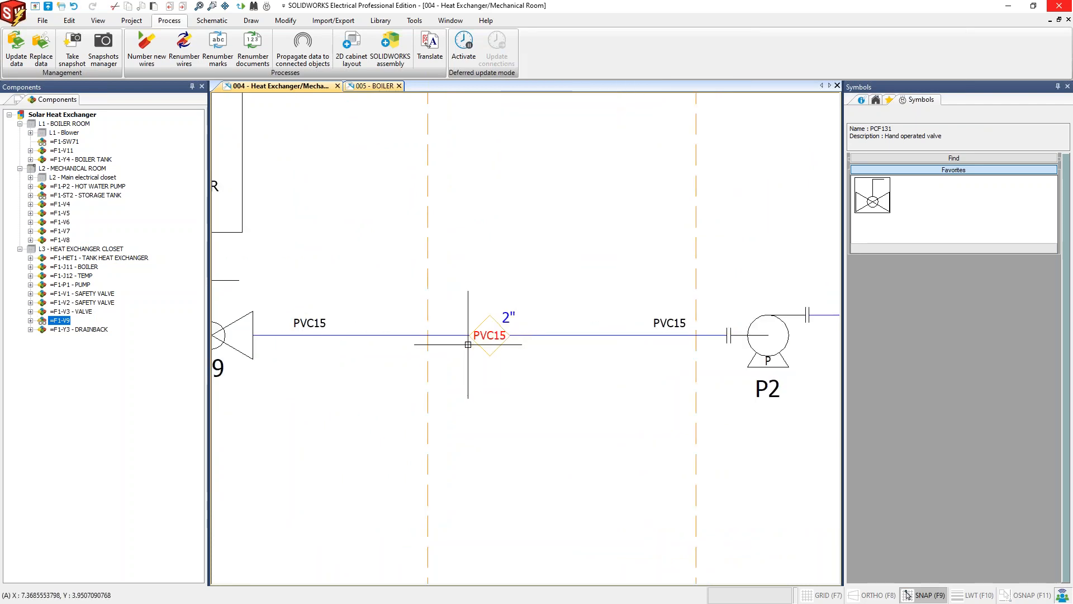
scroll(468, 345, "down", 2)
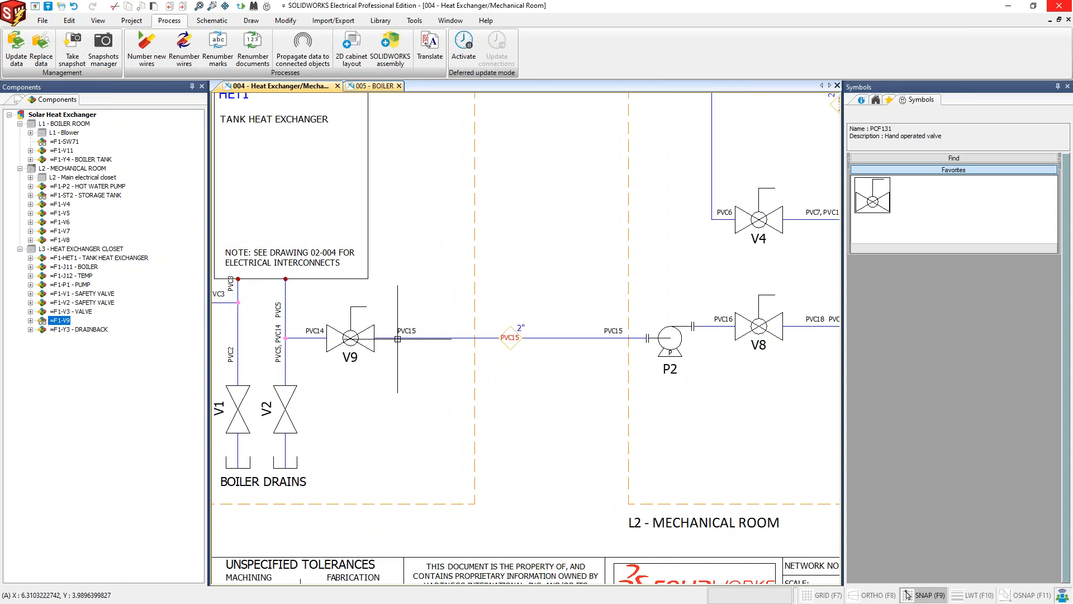
Step: Save the whole L2 - MECHANICAL ROOM section of the schematic as a macro in the System Schematics group, keeping the default properties
scroll(436, 337, "down", 3)
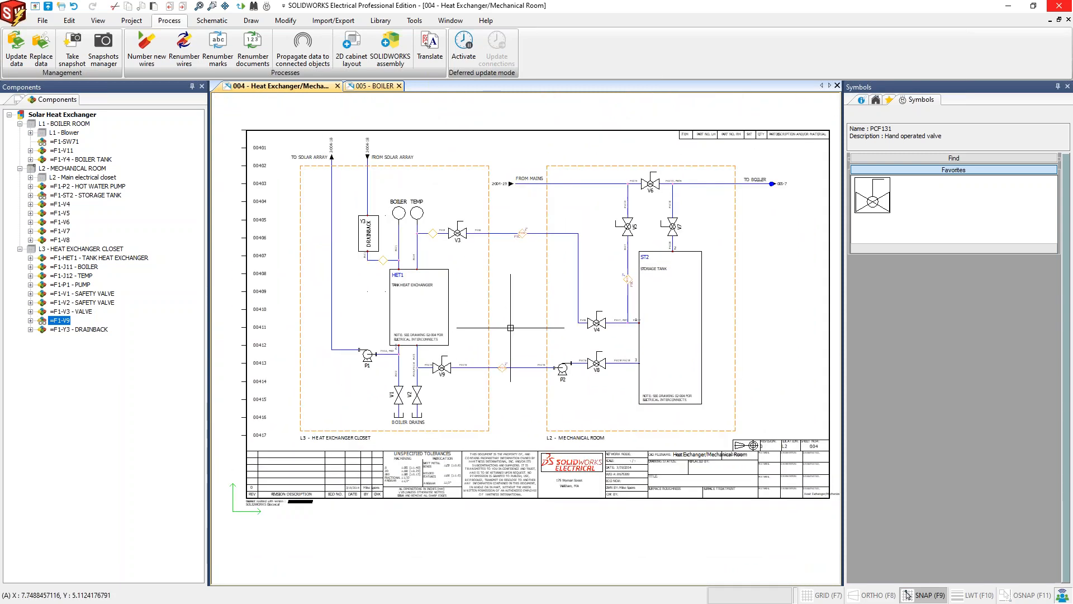
middle_click_drag(511, 328, 501, 323)
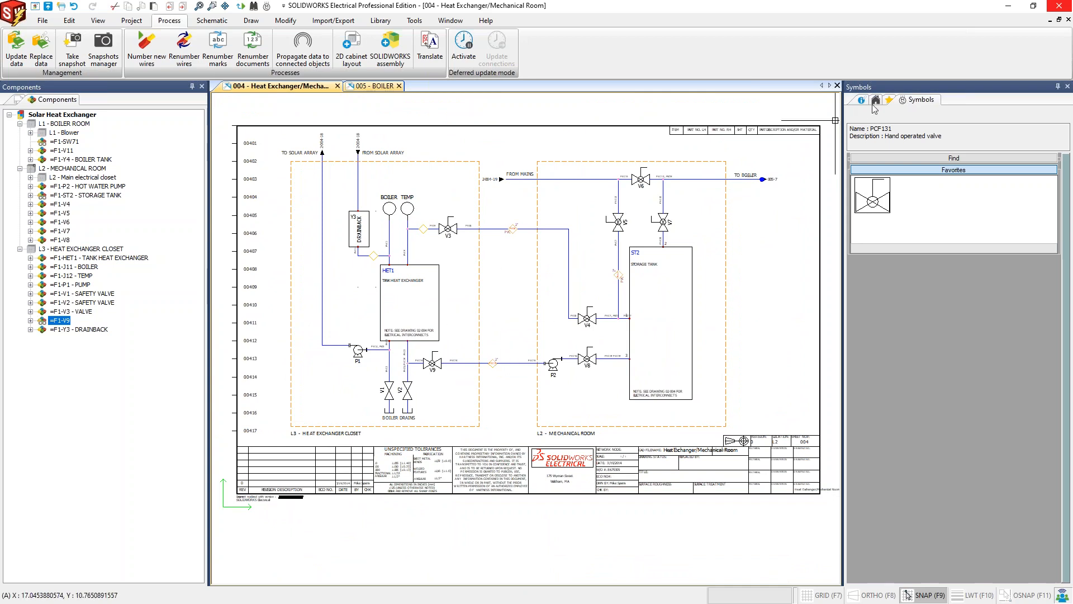
left_click(890, 100)
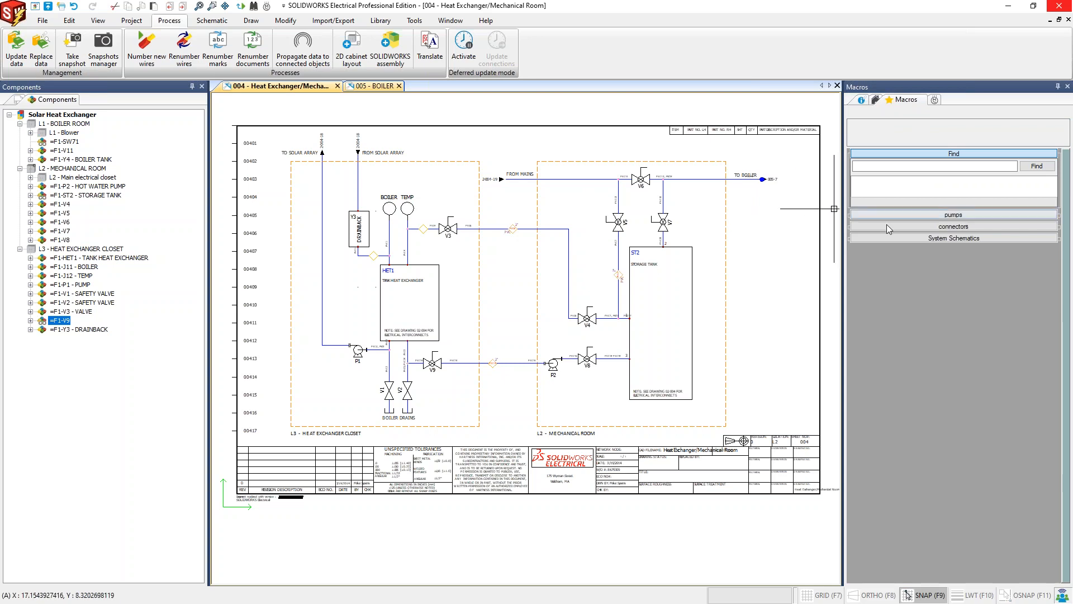
left_click(886, 238)
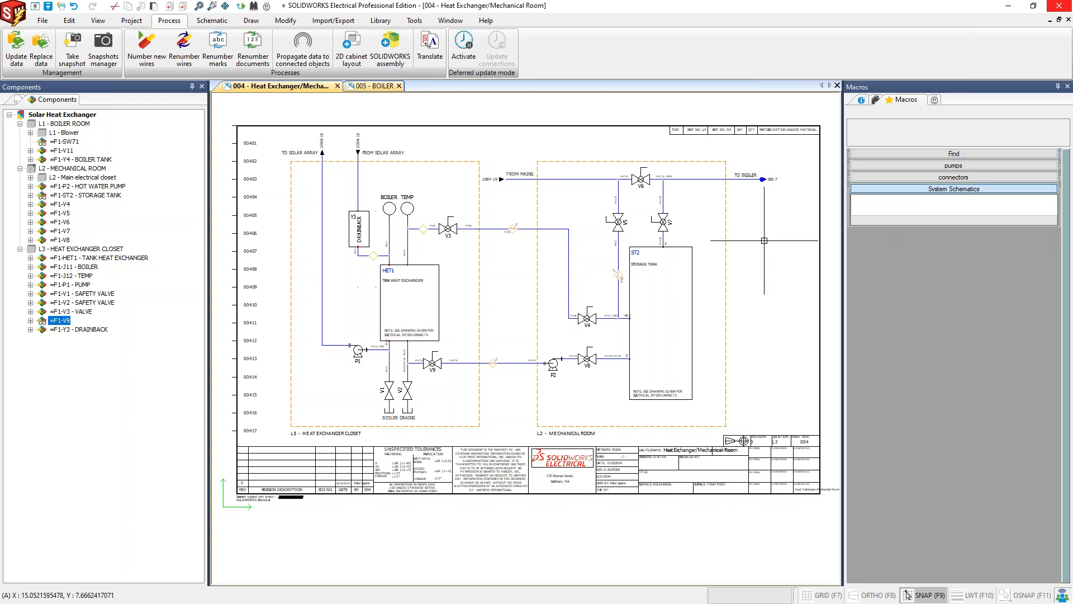
left_click_drag(794, 146, 535, 447)
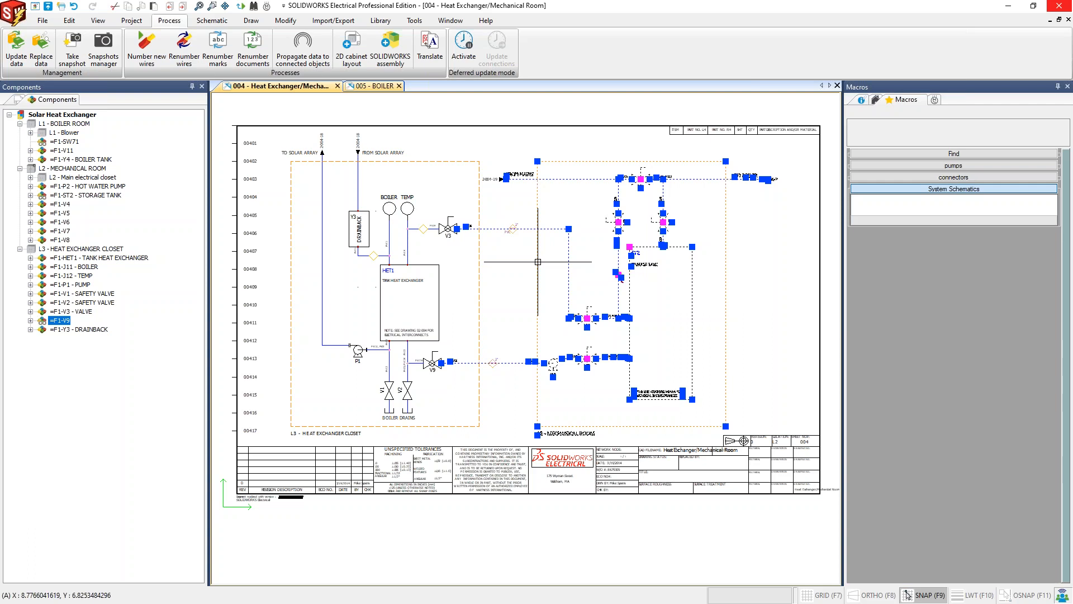
left_click_drag(537, 261, 883, 215)
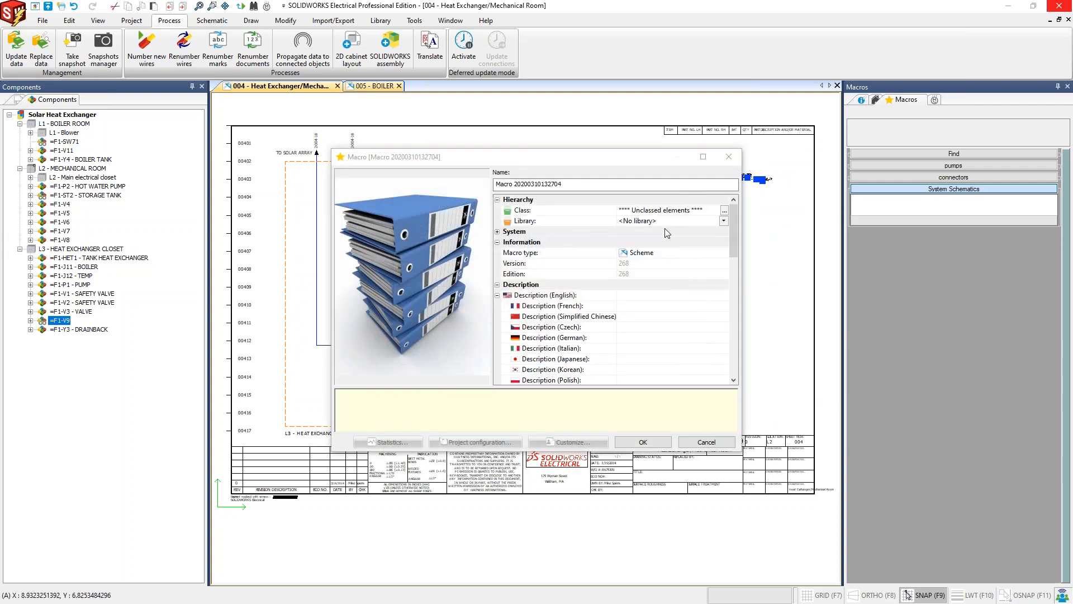
left_click(643, 442)
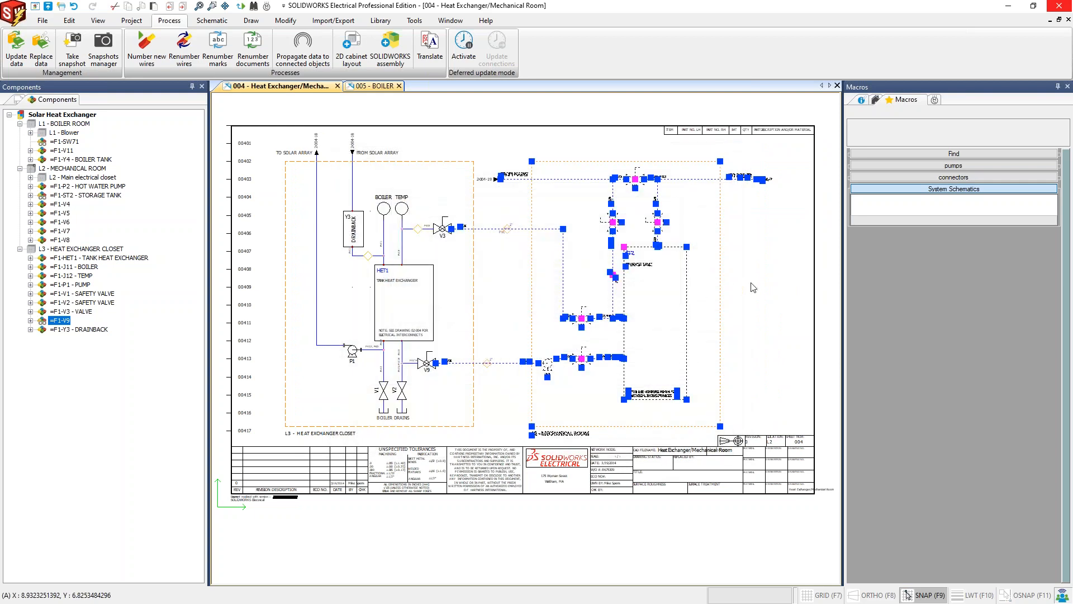
Step: Try inserting the mechanical room macro in the empty area beside the drawing sheet, reviewing the Paste special options for marks and numbers
scroll(761, 282, "down", 2)
mouse_move(762, 282)
middle_mouse_down()
mouse_move(491, 309)
mouse_move(361, 303)
middle_mouse_up()
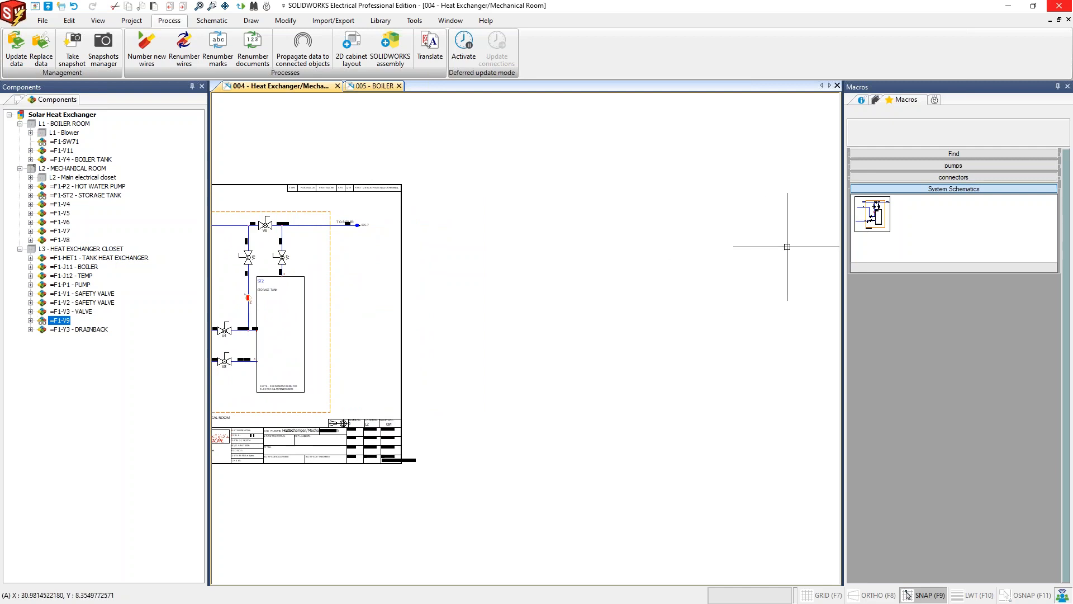
mouse_move(872, 214)
left_mouse_down()
mouse_move(637, 263)
mouse_move(540, 225)
left_mouse_up()
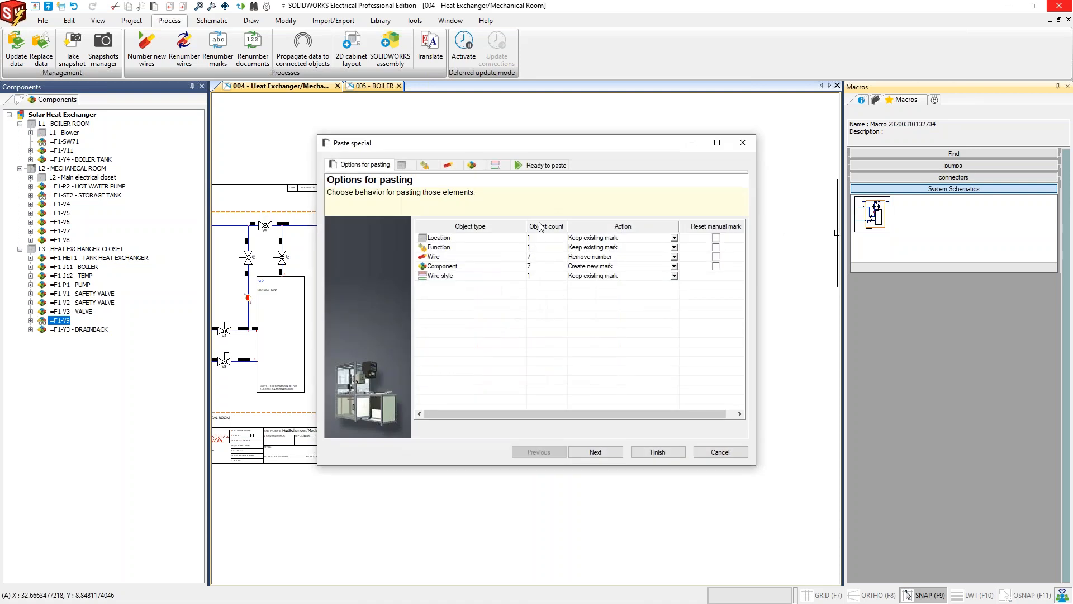
left_click_drag(540, 146, 893, 158)
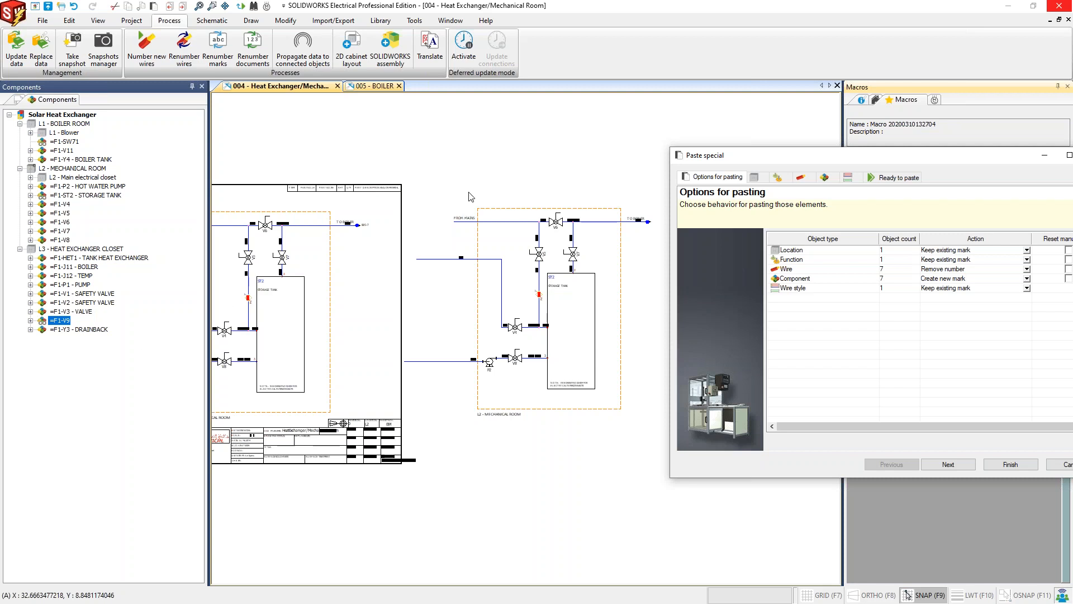
left_click_drag(839, 159, 517, 132)
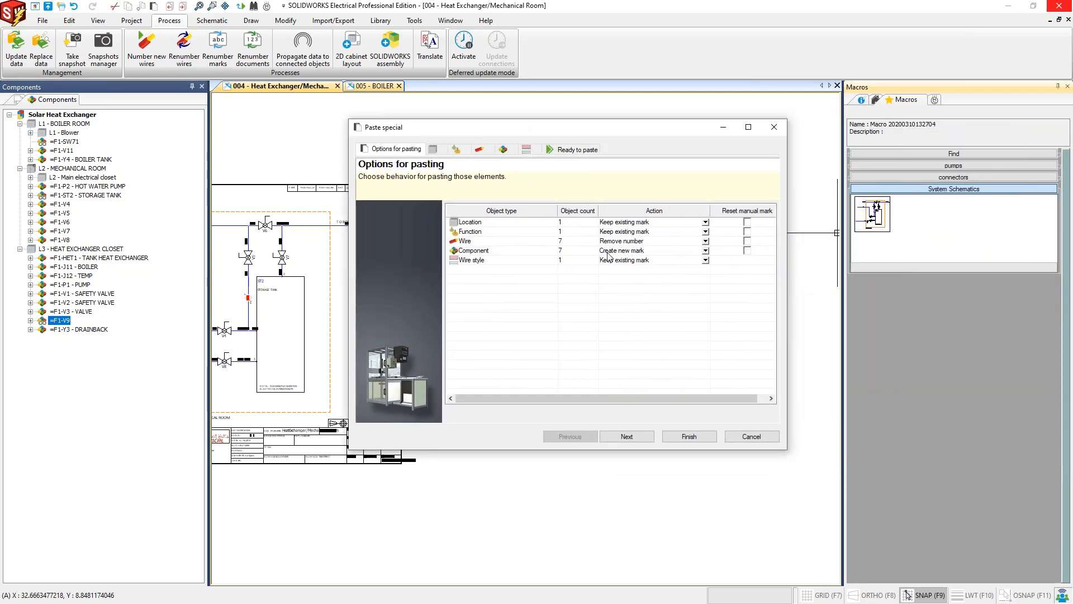
left_click_drag(489, 131, 728, 137)
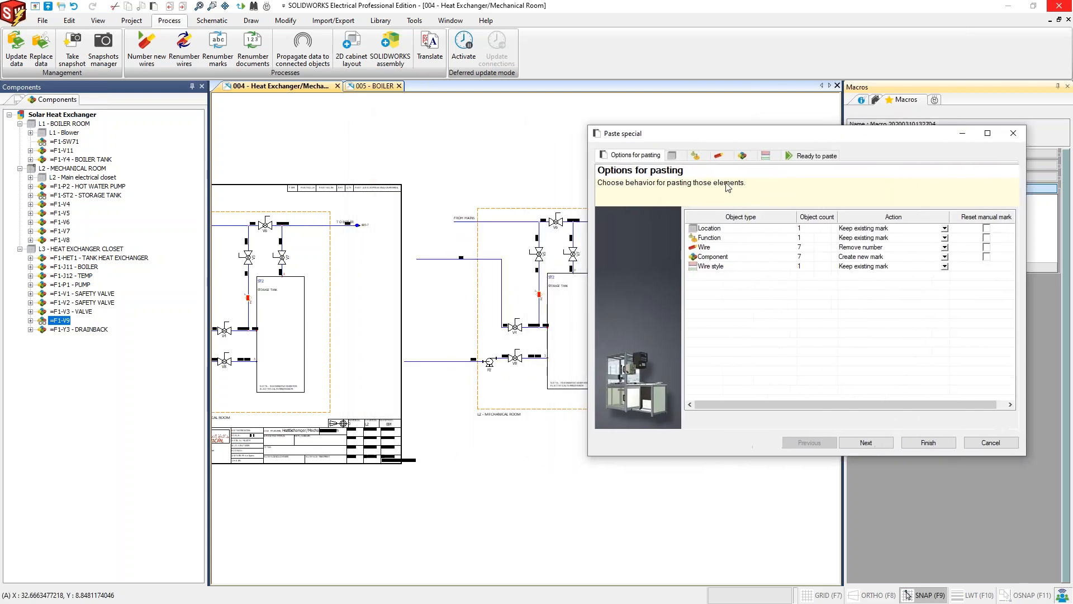
left_click(990, 442)
scroll(512, 326, "down", 3)
middle_click_drag(442, 313, 663, 311)
scroll(534, 307, "up", 1)
scroll(535, 307, "up", 1)
scroll(508, 306, "up", 1)
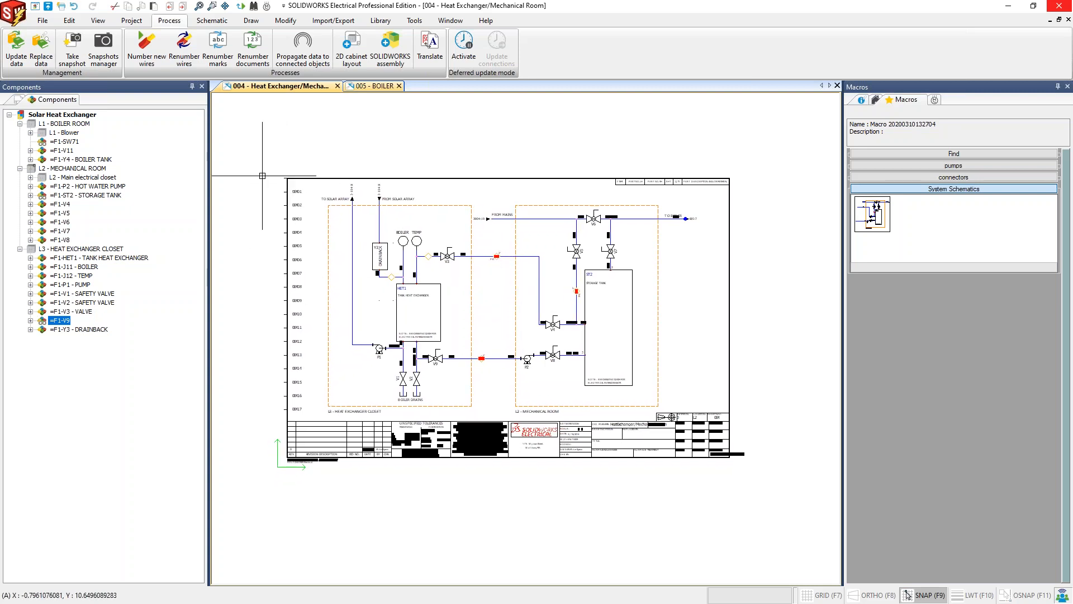
Step: Open the project's report manager and examine the List of pipes by line style report for the MECHANICAL INTERCONNECTS book
left_click(15, 100)
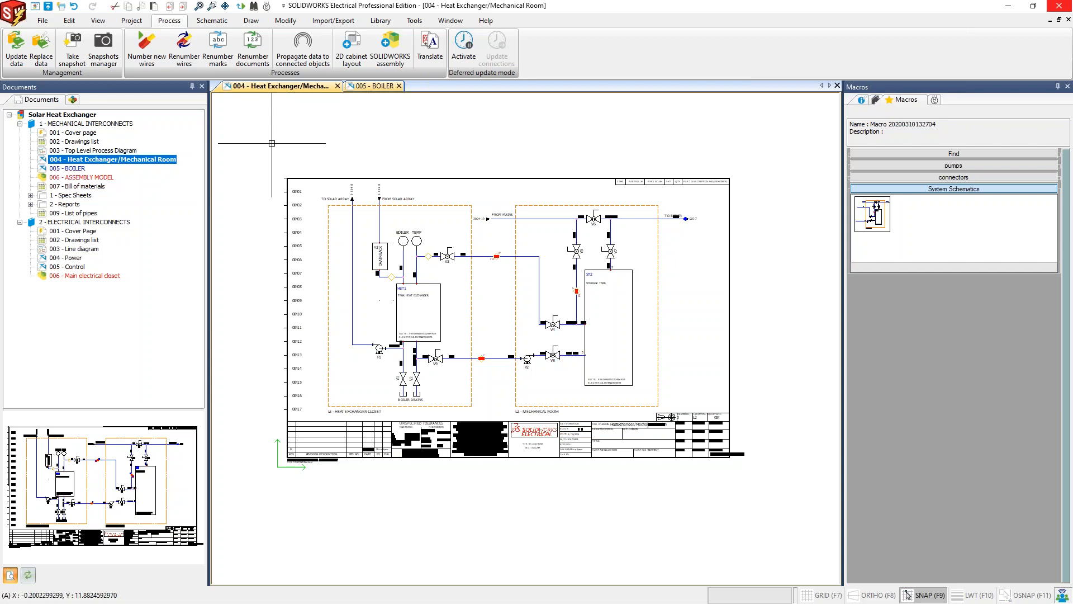
left_click(132, 21)
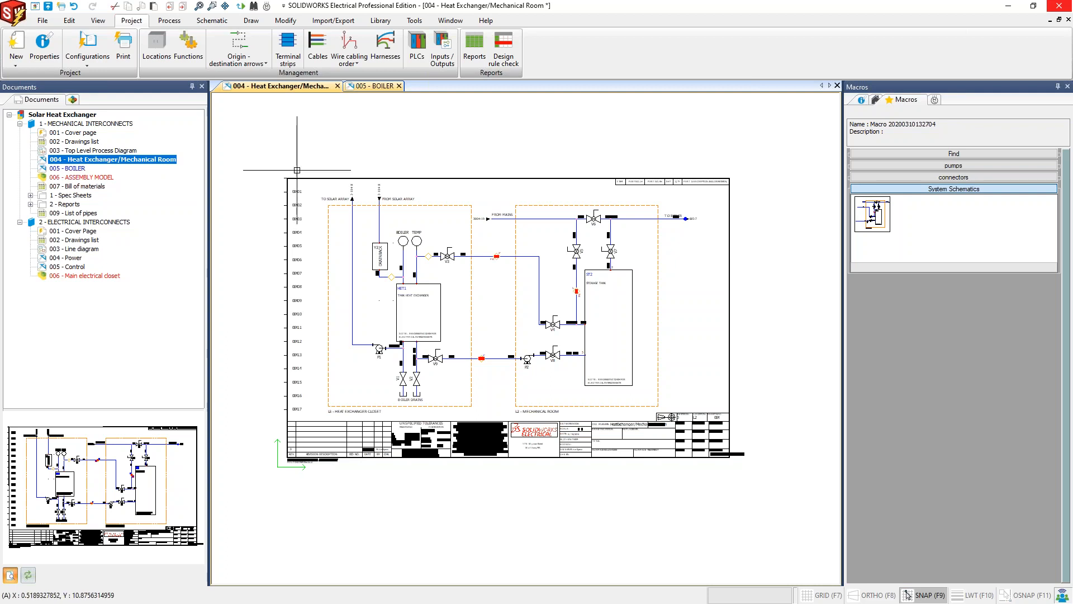
left_click(474, 48)
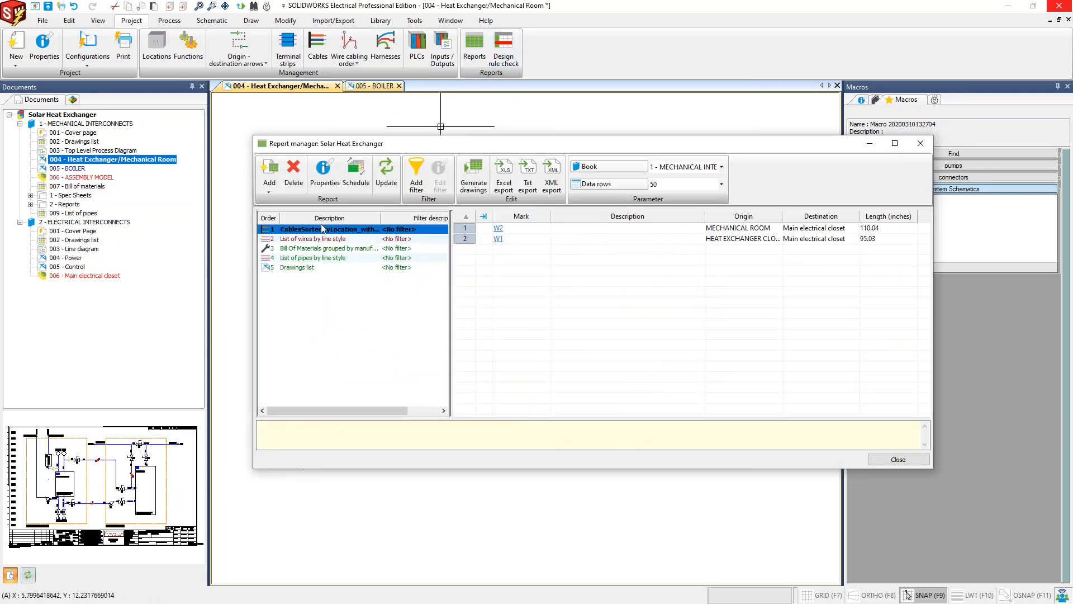
left_click(311, 240)
left_click(309, 257)
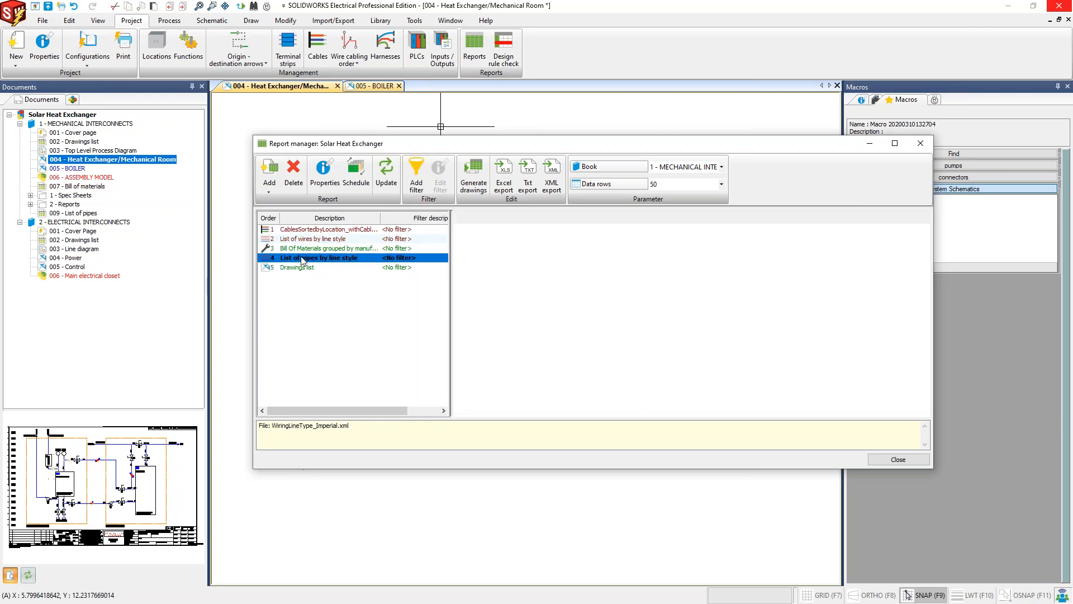
left_click_drag(517, 146, 493, 130)
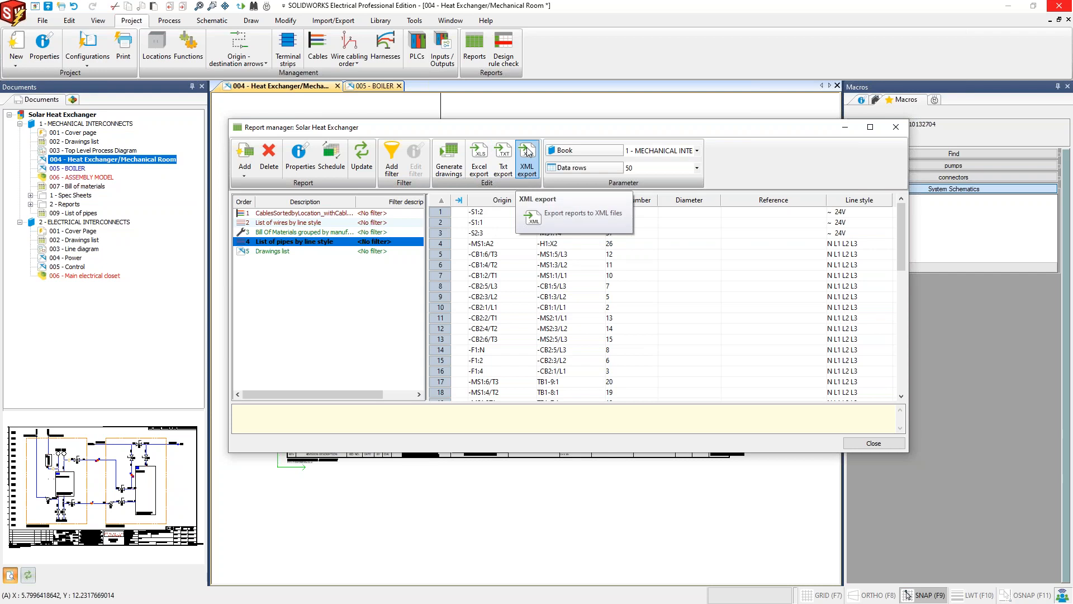
left_click_drag(524, 127, 515, 122)
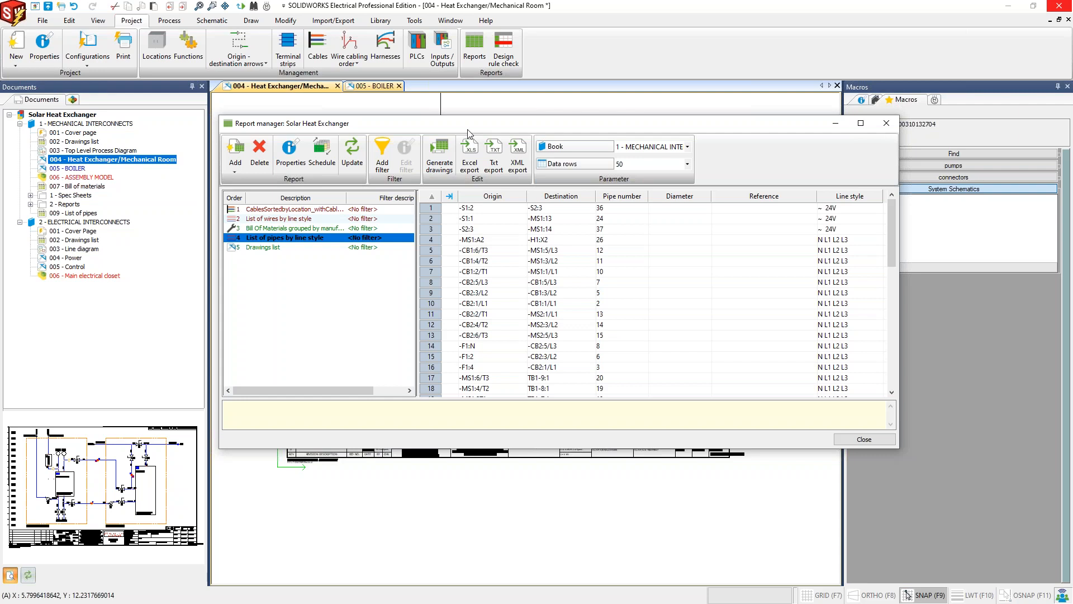
Step: Generate report drawings for book 1's bill of materials, pipe list and drawings list plus book 2's drawings list, and close the report manager
left_click_drag(467, 129, 464, 114)
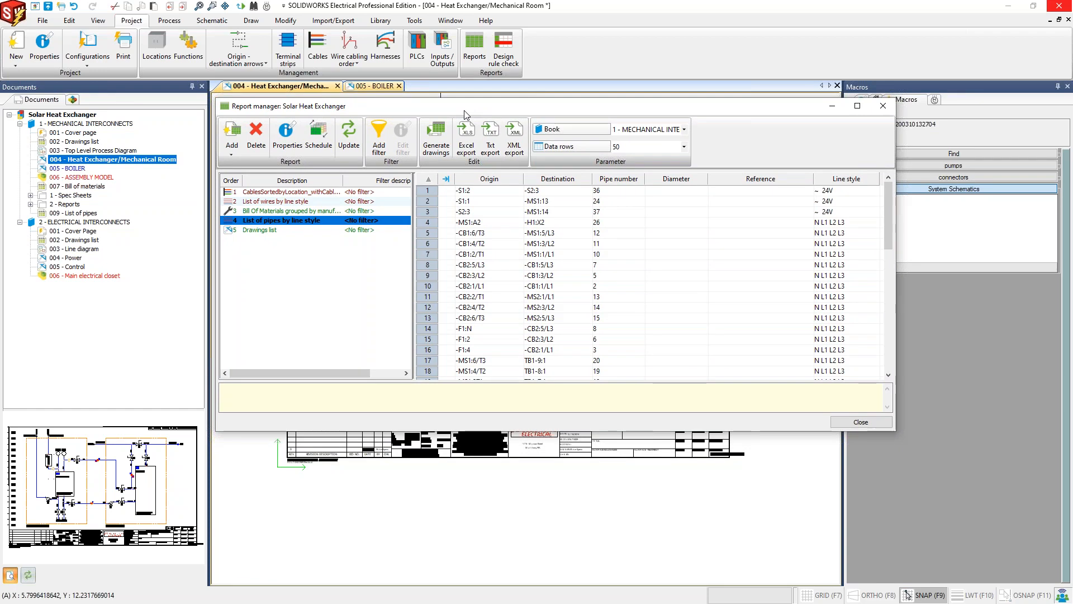
left_click(436, 137)
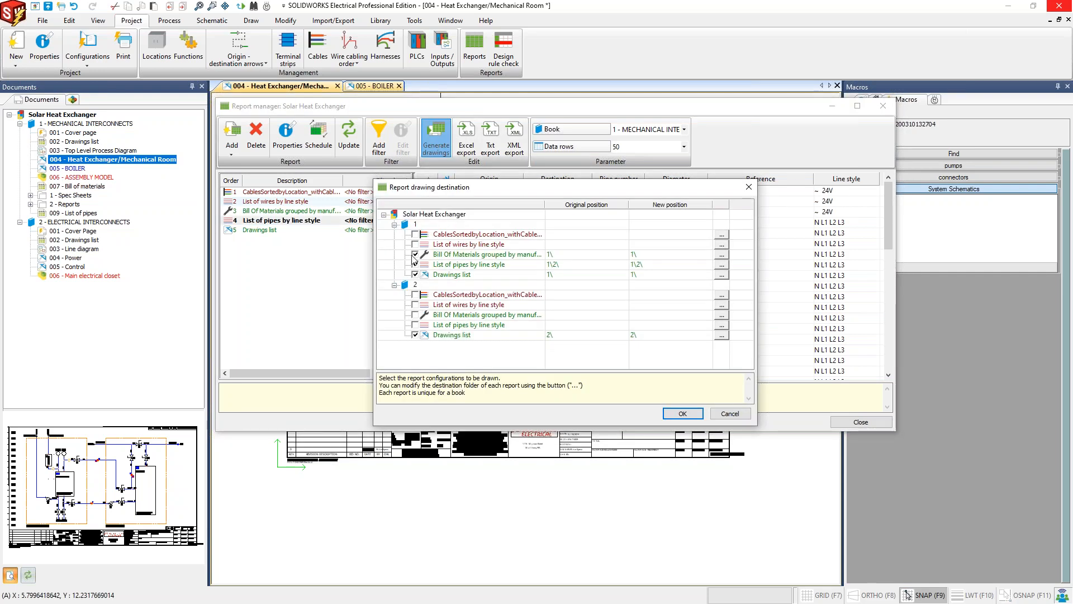
left_click(415, 264)
left_click(682, 413)
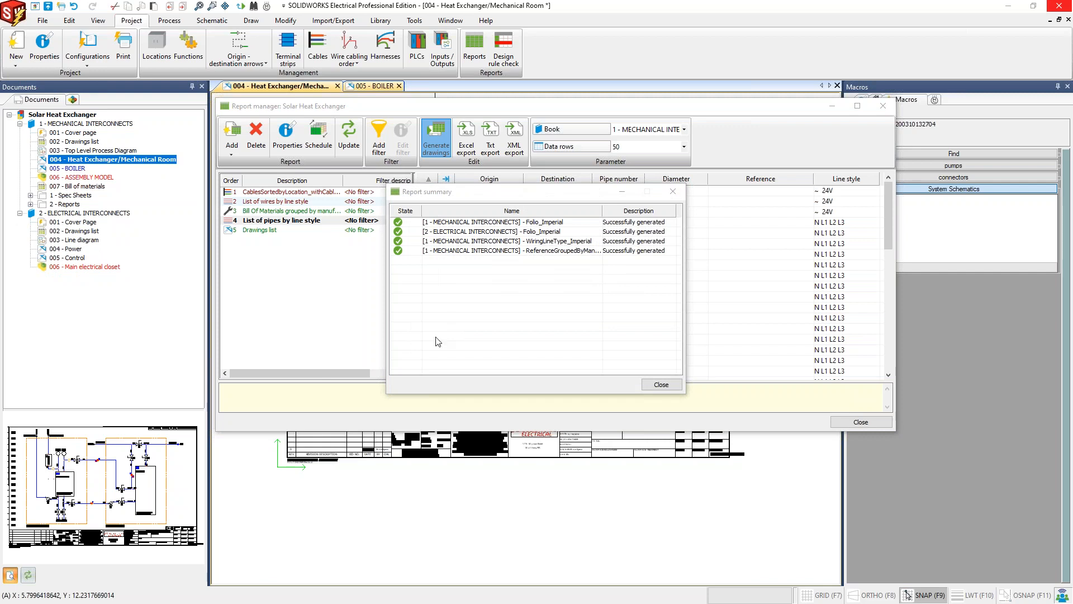
left_click(661, 385)
left_click(31, 204)
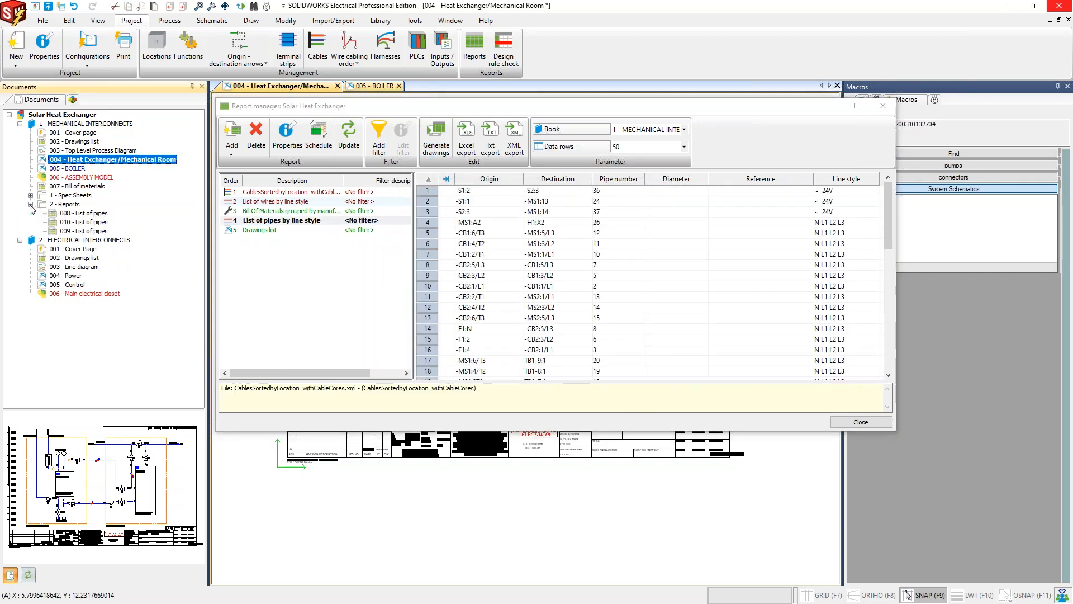
left_click(883, 107)
Step: Open the generated 007 - Bill of materials and 009 - List of pipes sheets and examine their tables
left_click(71, 187)
double_click(71, 187)
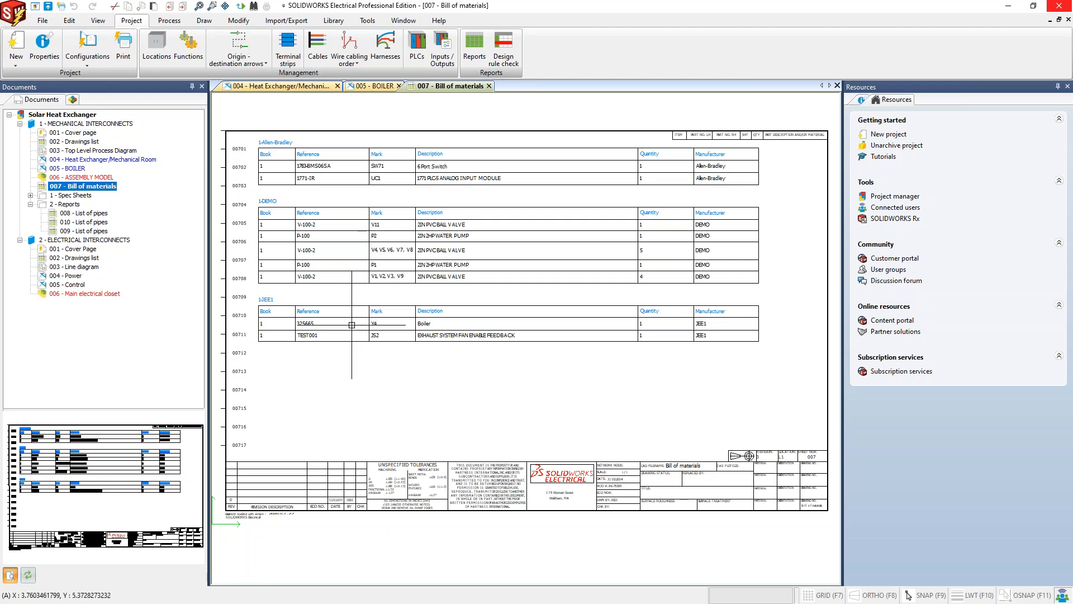
double_click(84, 231)
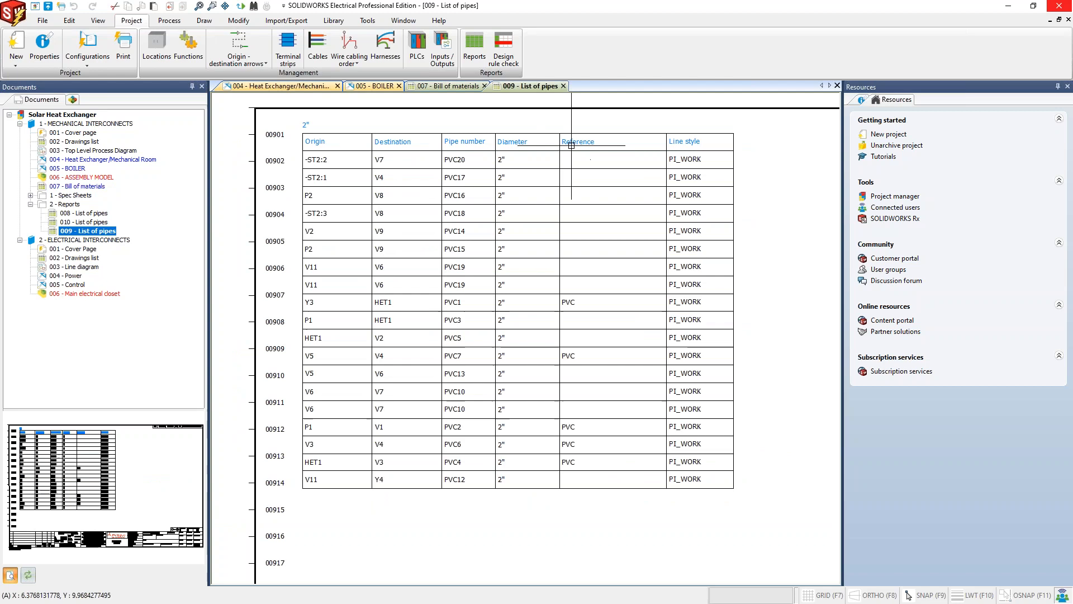
scroll(559, 168, "down", 3)
middle_click_drag(454, 184, 465, 180)
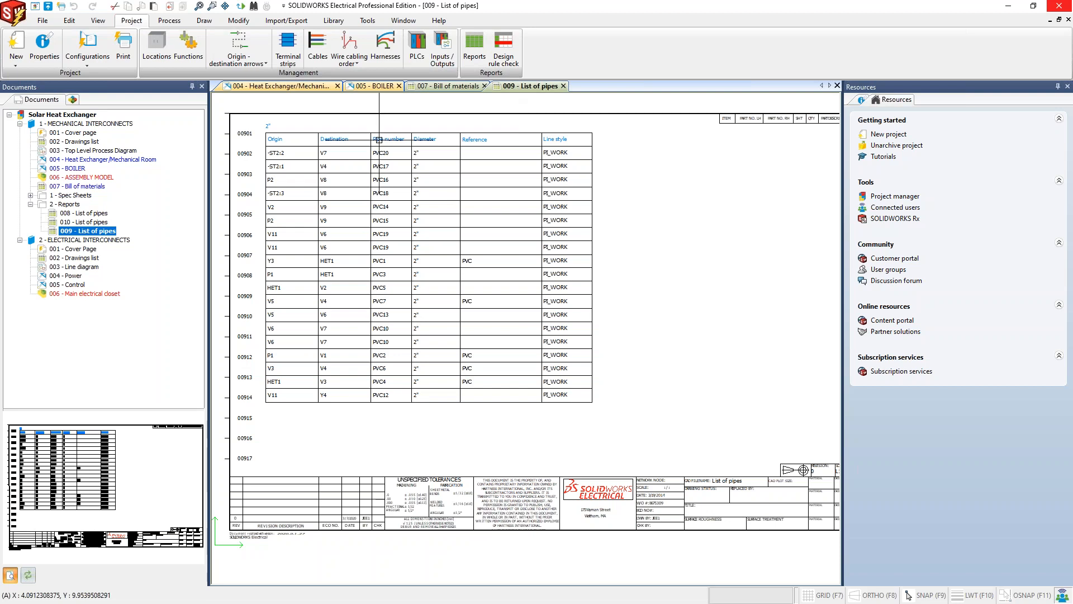
scroll(488, 188, "down", 1)
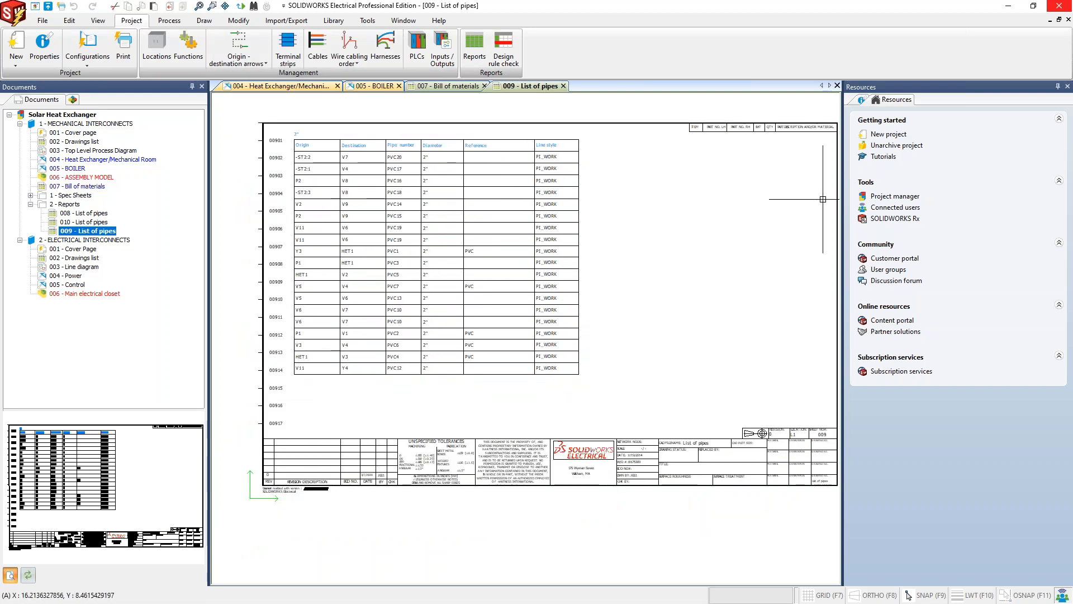
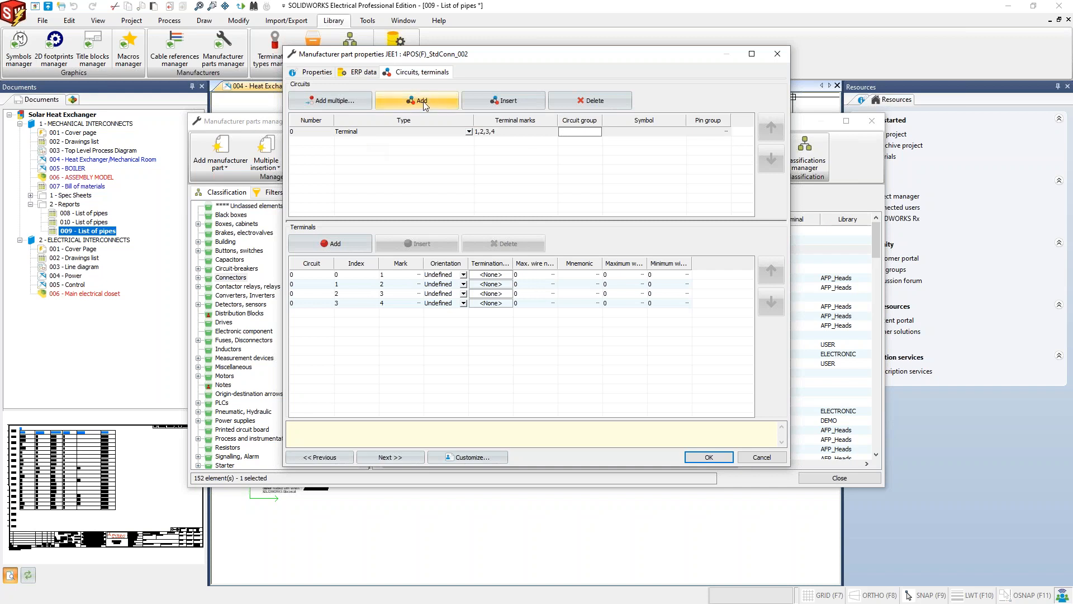
Step: Try adding a circuit of type Miscellaneous to the 4POS(F)_StdConn_002 connector part
left_click(403, 101)
left_click(370, 141)
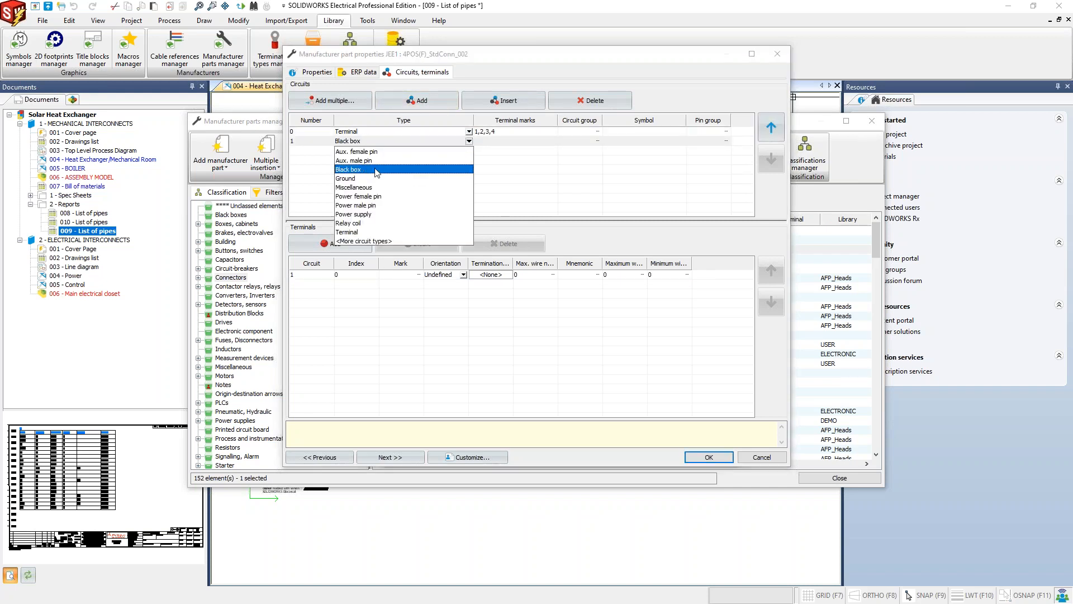
left_click(373, 188)
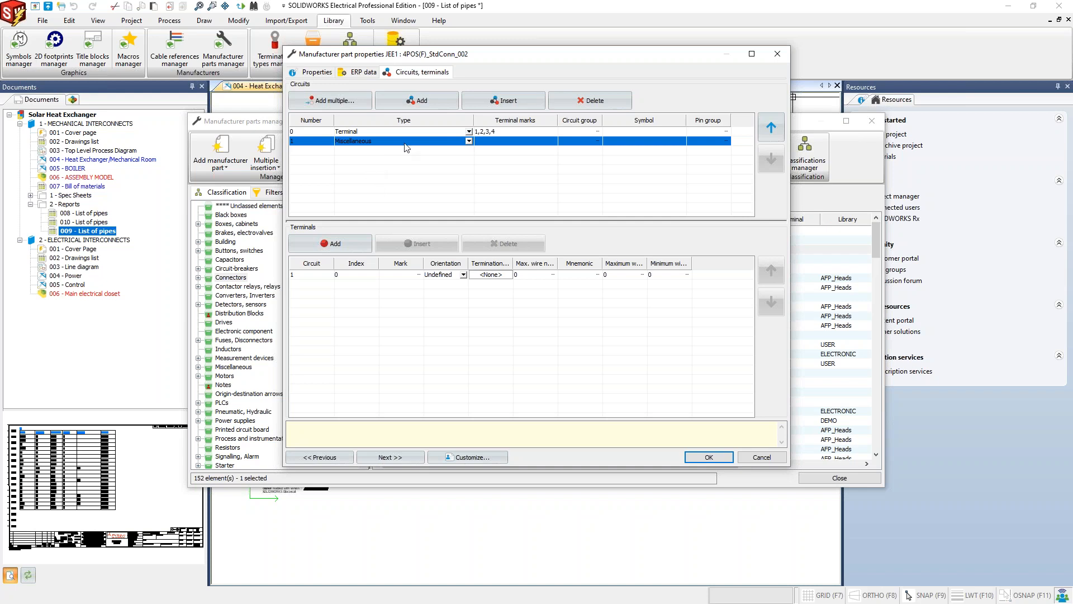
Step: Try adding five more terminals to the Miscellaneous circuit, cancel the part changes and close the manufacturer parts manager
left_click(365, 250)
left_click(364, 250)
left_click(365, 249)
left_click(364, 250)
left_click(364, 250)
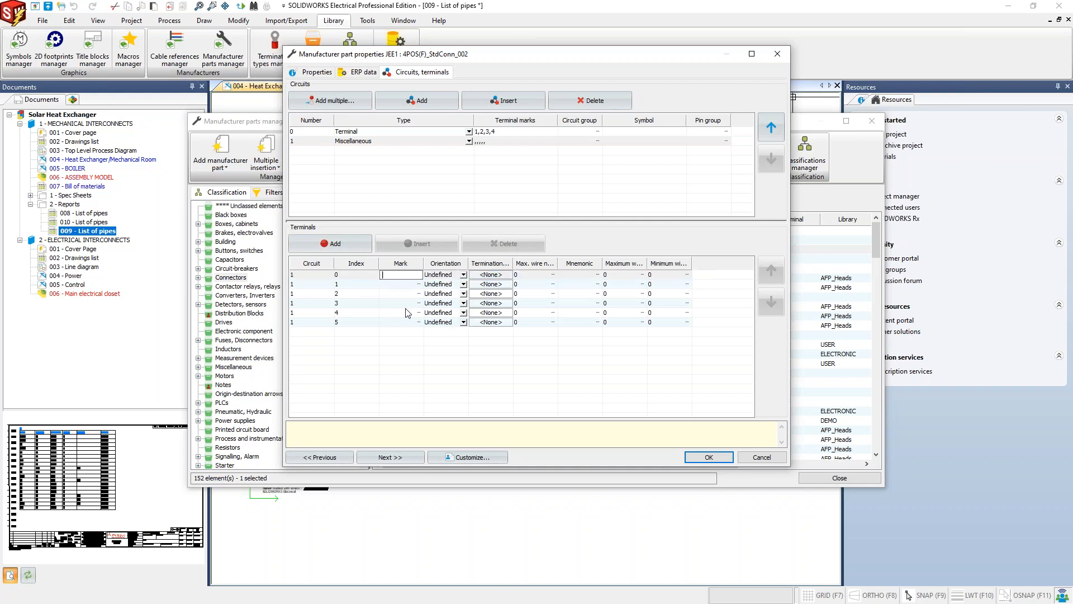
left_click_drag(402, 355, 391, 273)
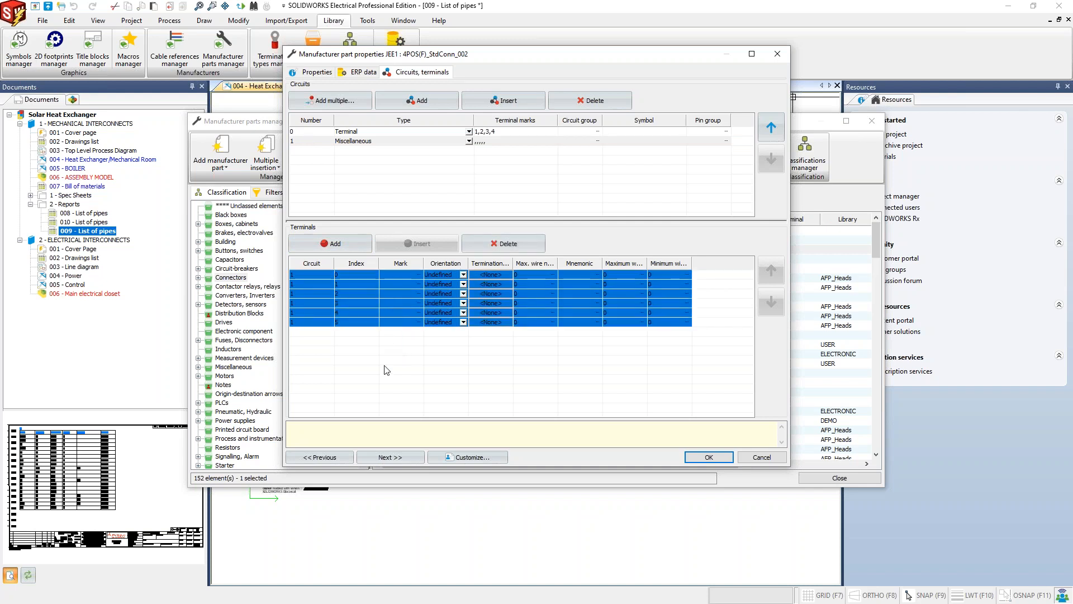
left_click(384, 371)
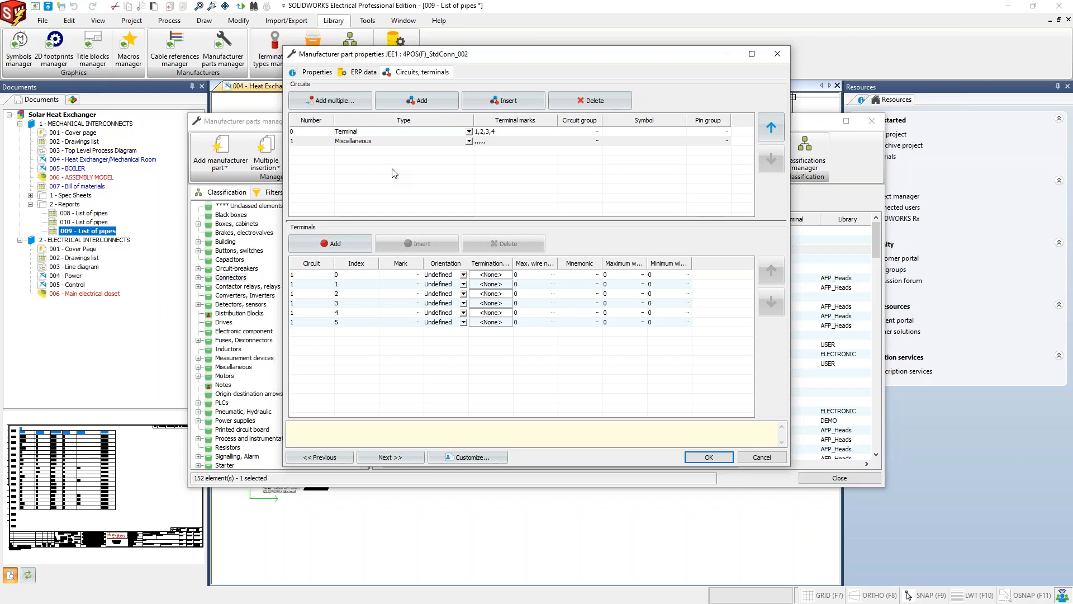
left_click(758, 457)
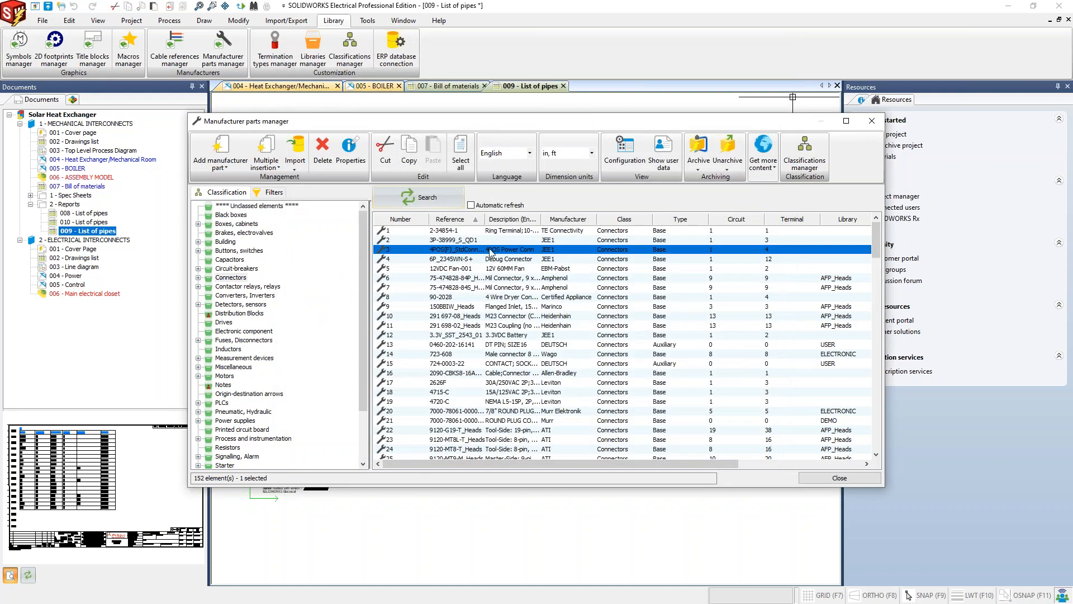
left_click(872, 121)
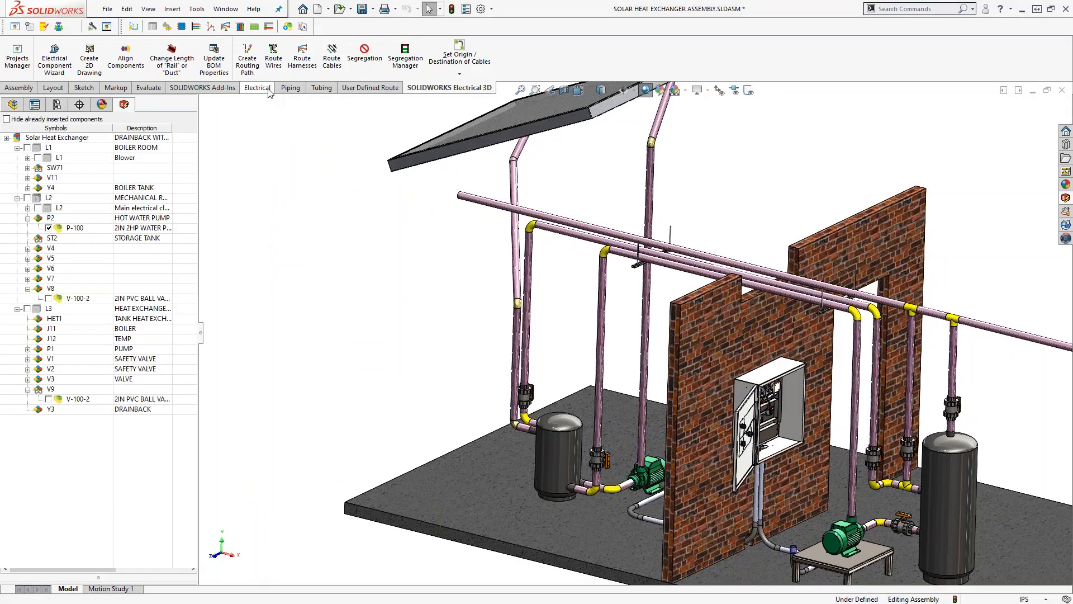
Step: Switch to the SOLIDWORKS solar heat exchanger assembly and review its Electrical, Piping and Tubing routing commands
left_click(269, 91)
left_click(292, 91)
left_click(320, 93)
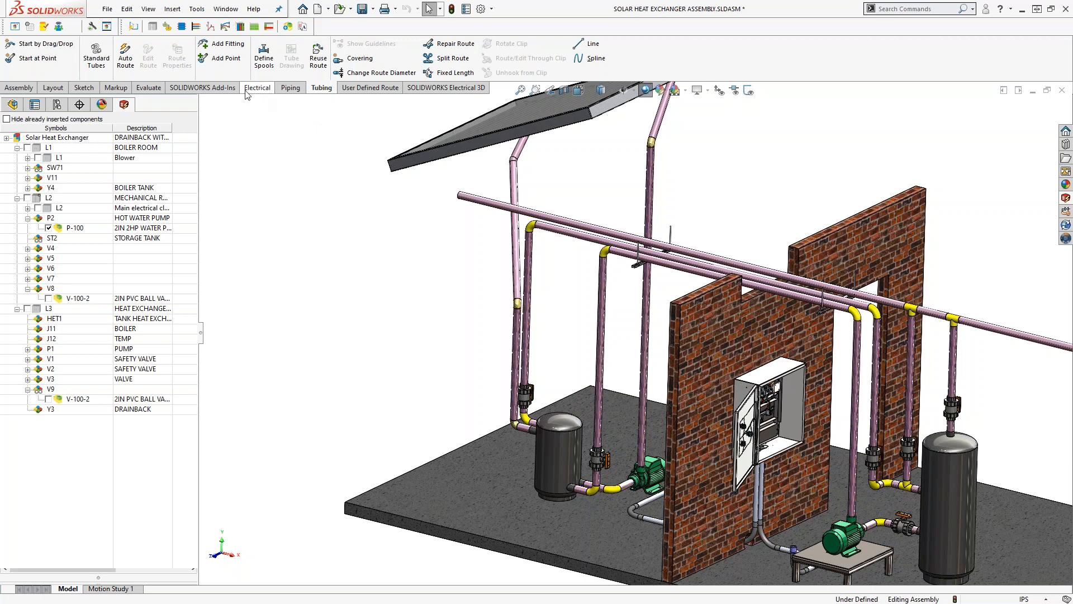
left_click(267, 88)
left_click(293, 90)
left_click(320, 90)
left_click(434, 92)
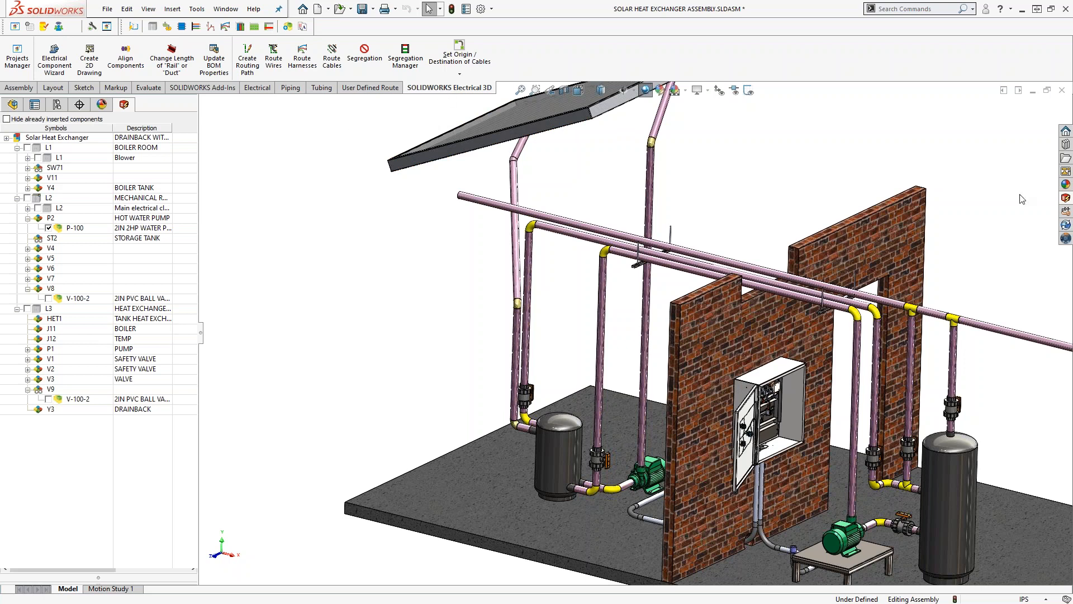
left_click(1066, 198)
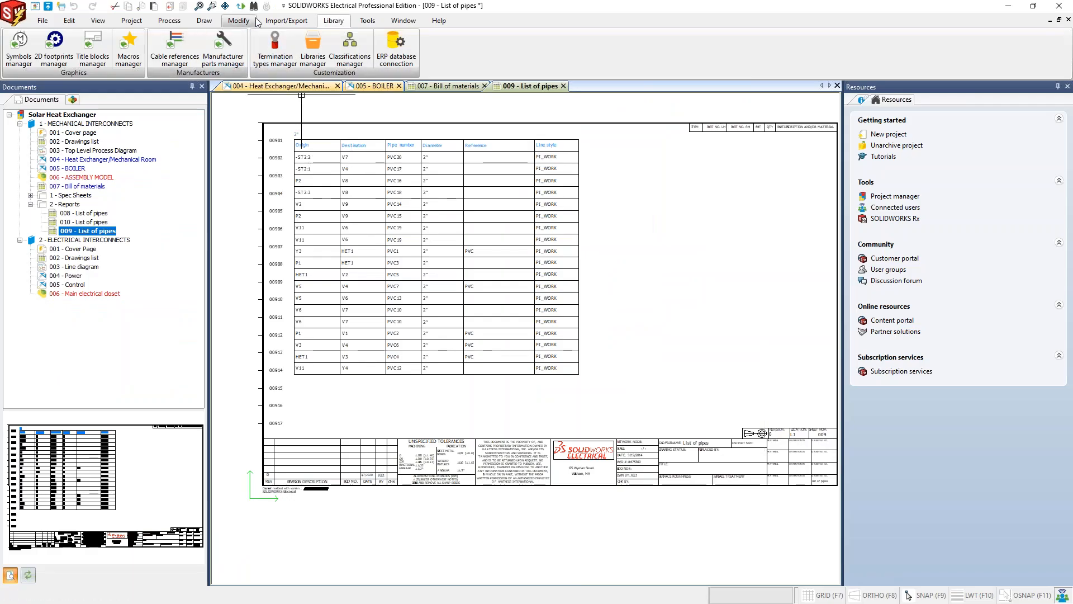
Step: Switch to SOLIDWORKS Electrical and review the application settings for the collaborative server, databases and 3D parts folder
left_click(368, 20)
left_click(66, 50)
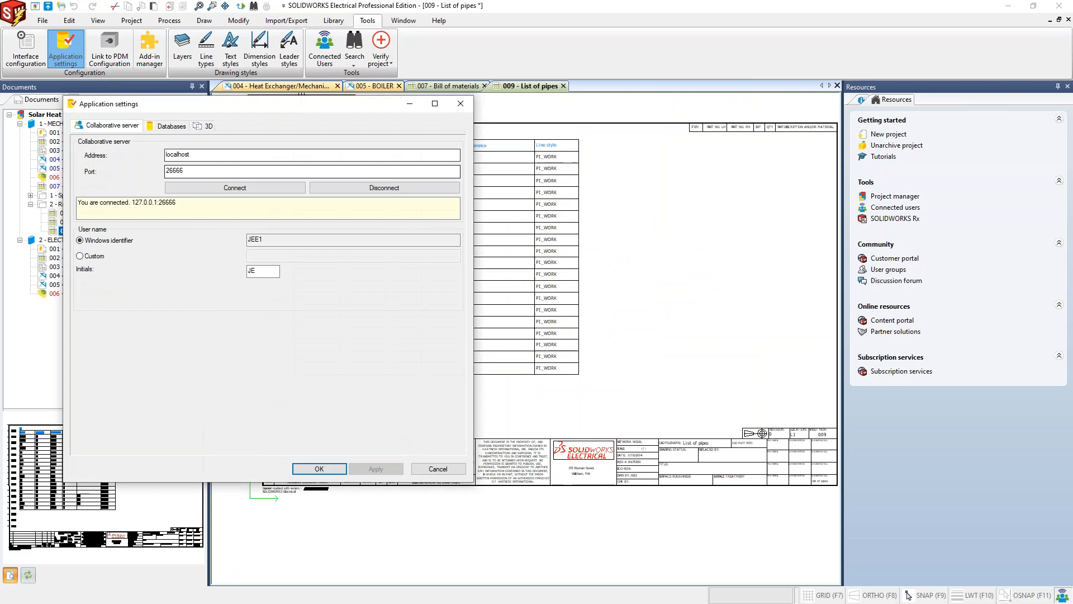
left_click(166, 126)
left_click_drag(212, 112, 354, 112)
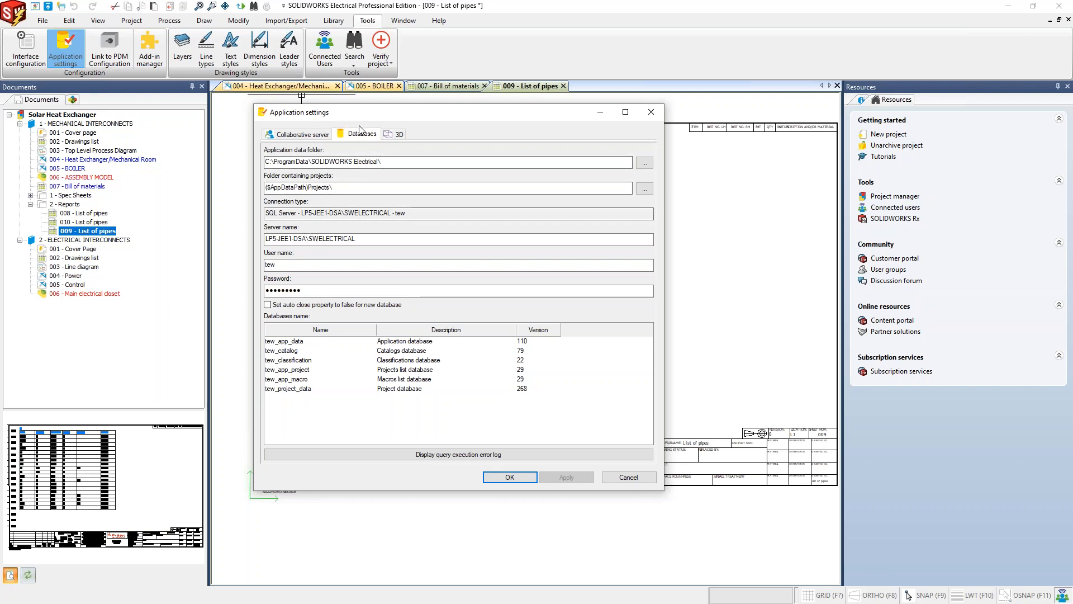
left_click(396, 134)
left_click(361, 172)
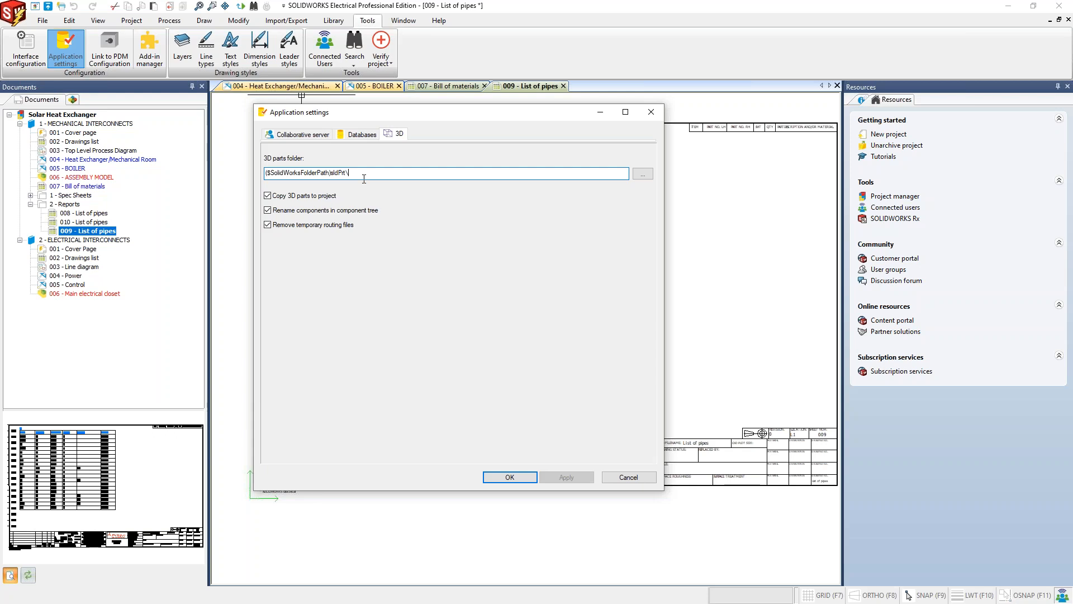
left_click(650, 112)
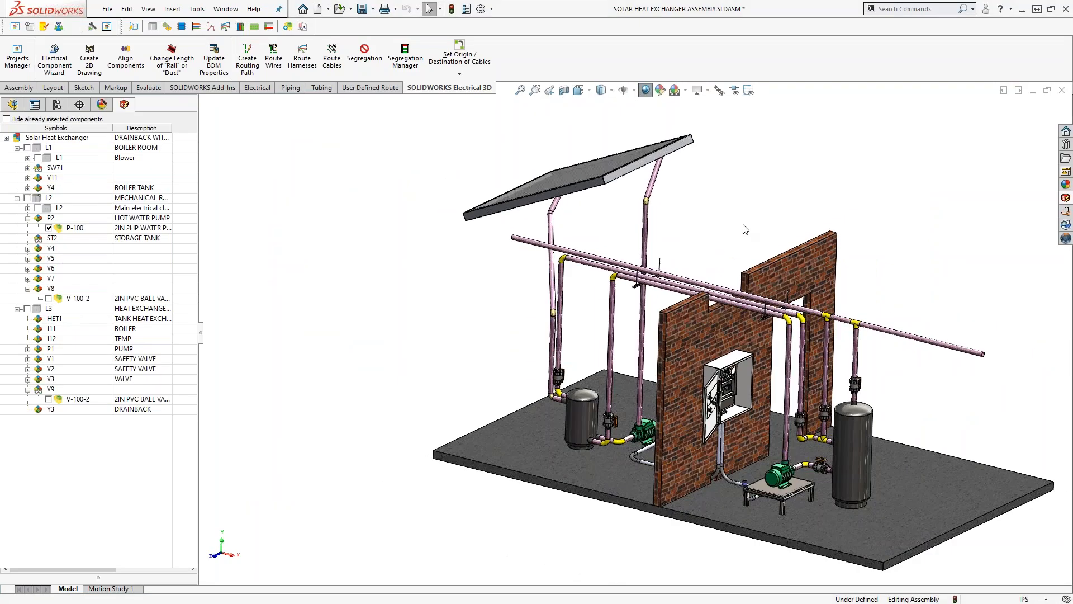
Step: Switch to the SOLIDWORKS assembly and show the wire routes and routing sketches around the electrical cabinet
scroll(746, 229, "up", 1)
middle_click_drag(779, 373, 721, 363)
scroll(727, 383, "down", 7)
key("f")
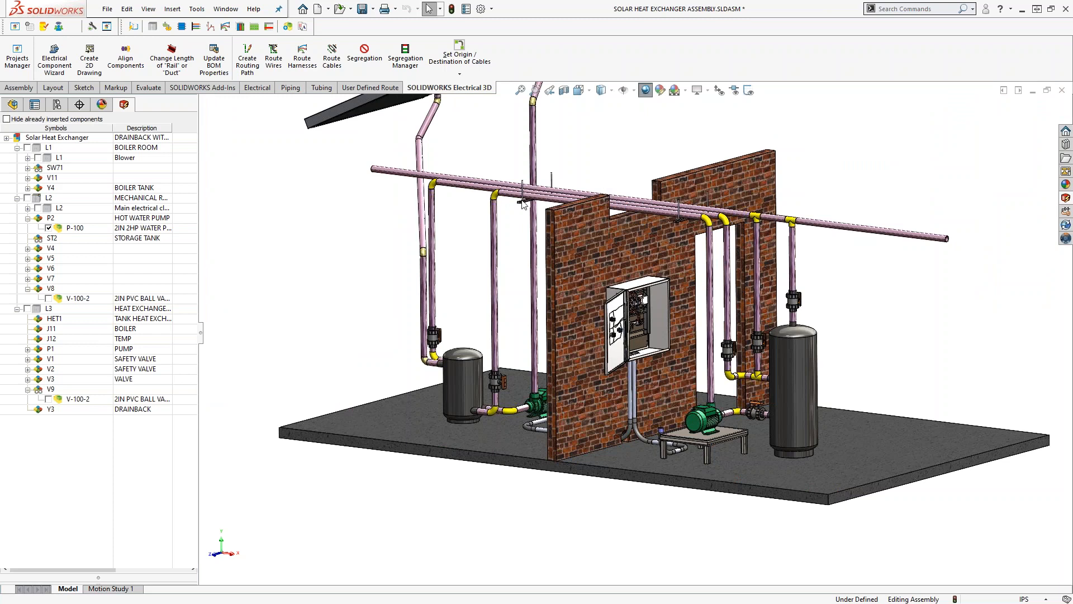
scroll(525, 204, "down", 3)
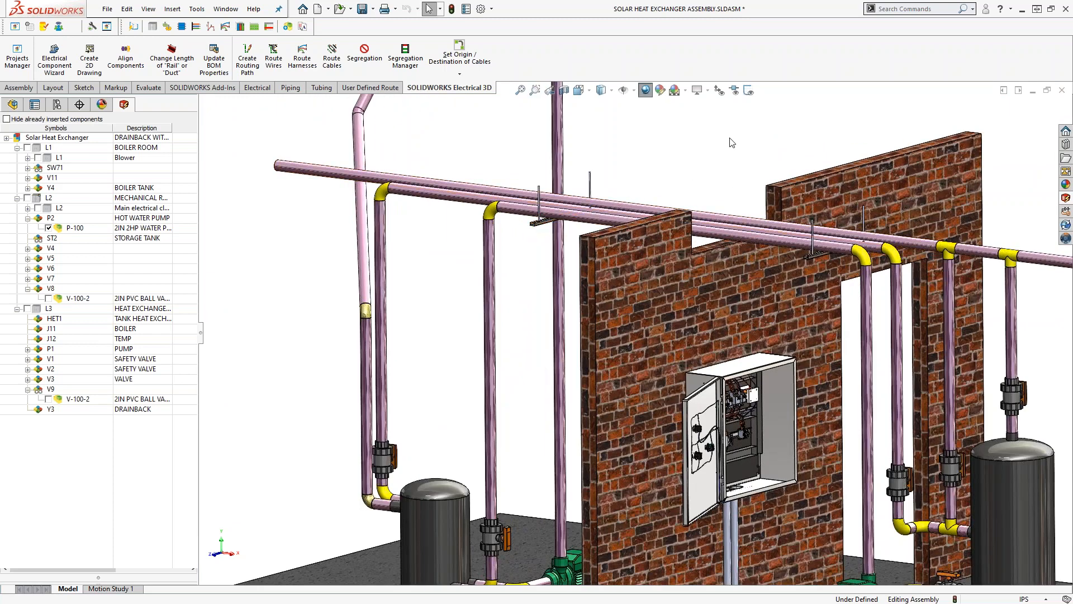
left_click(749, 91)
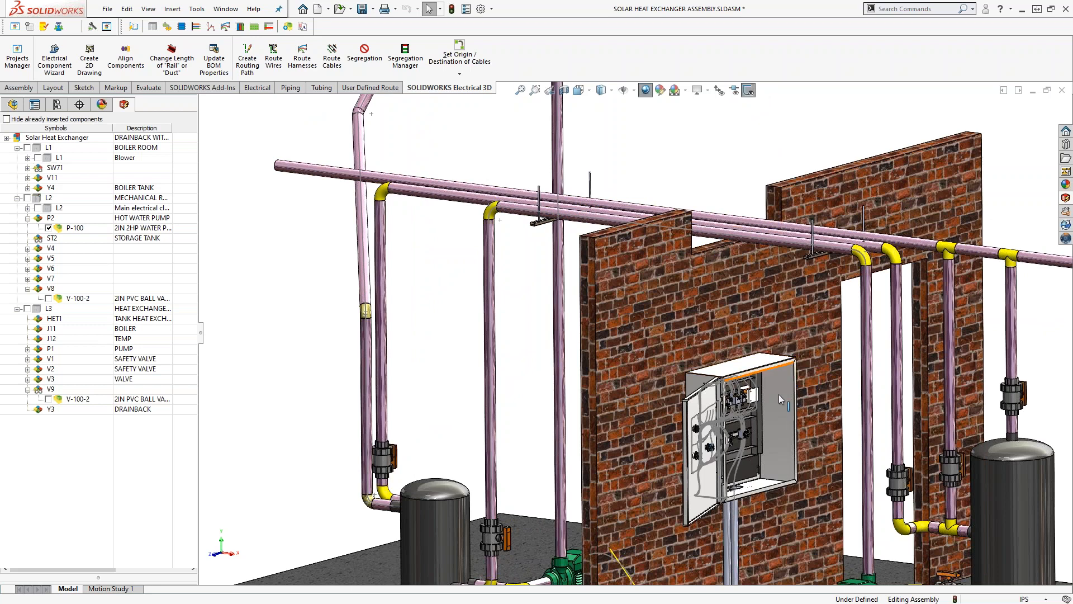
scroll(766, 422, "up", 4)
scroll(696, 436, "down", 5)
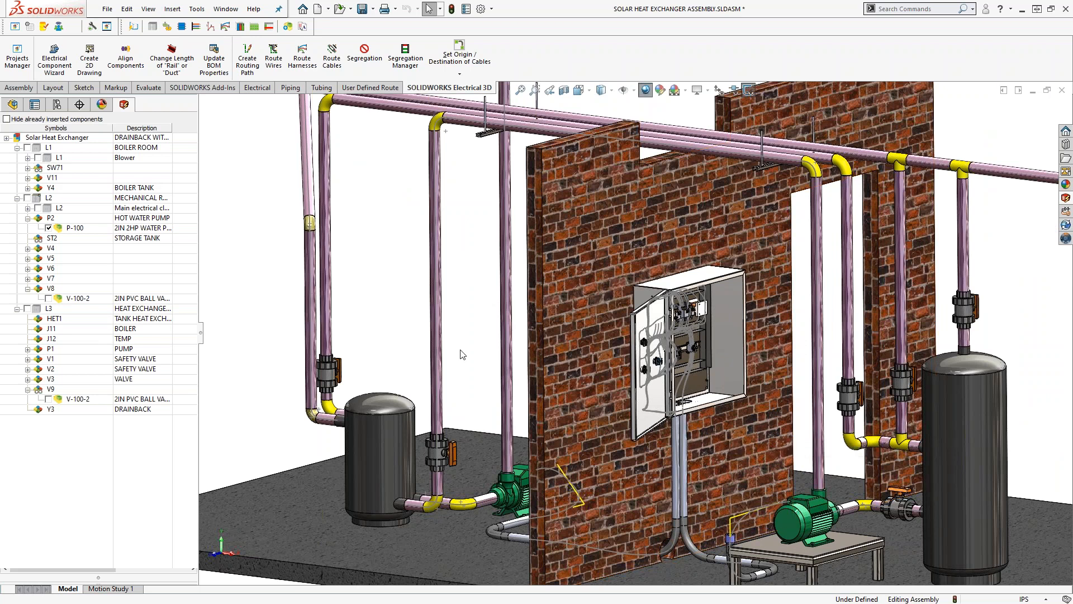
Step: Examine the conduit and wire routes running from the electrical cabinet to the two green pumps
middle_click_drag(575, 479, 605, 491)
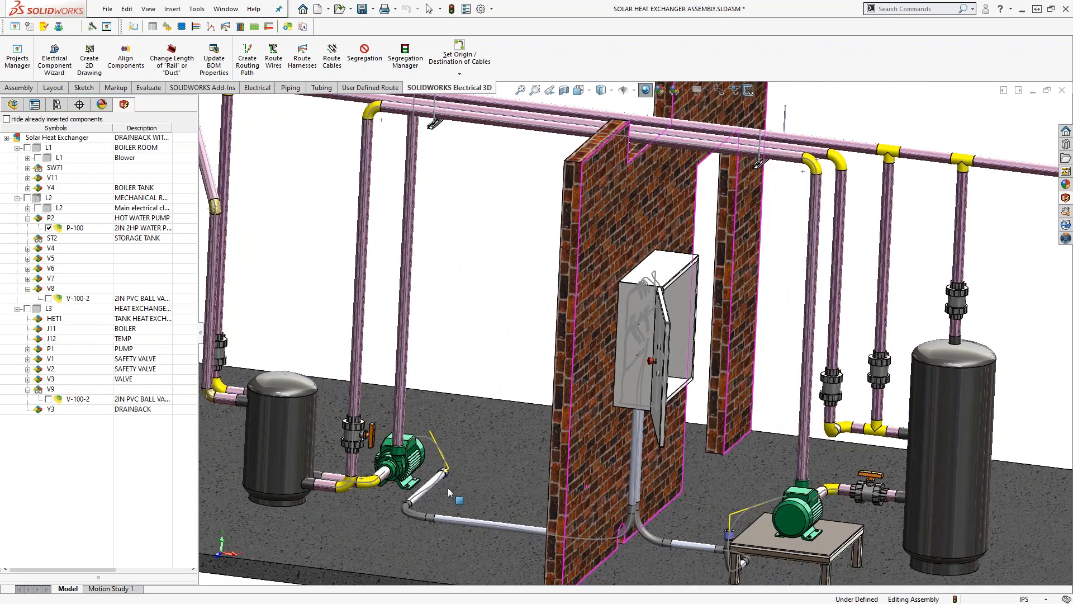
scroll(448, 488, "down", 10)
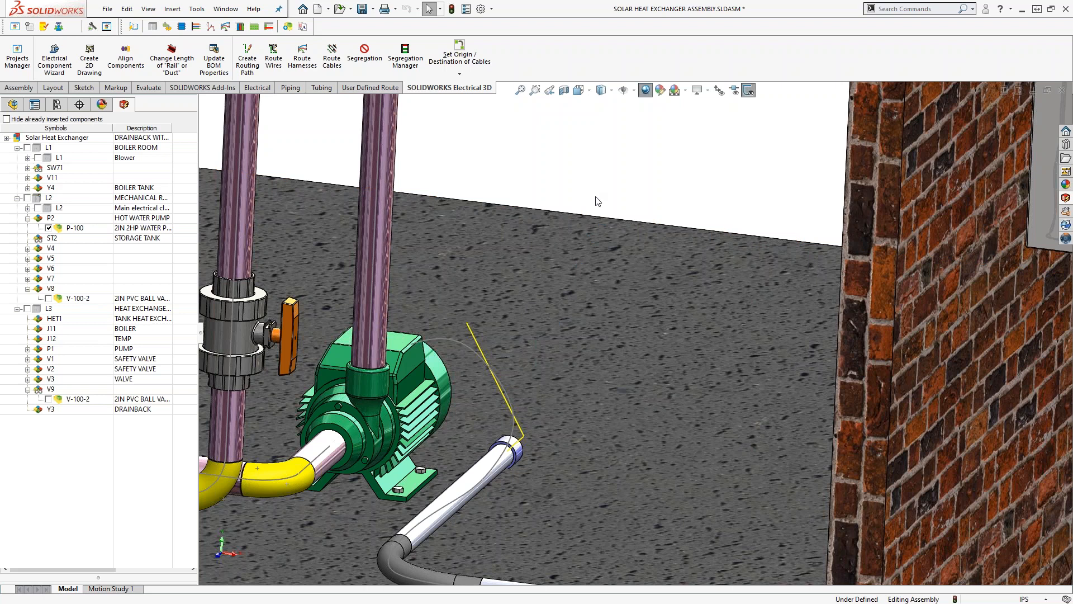
middle_click_drag(595, 200, 584, 192)
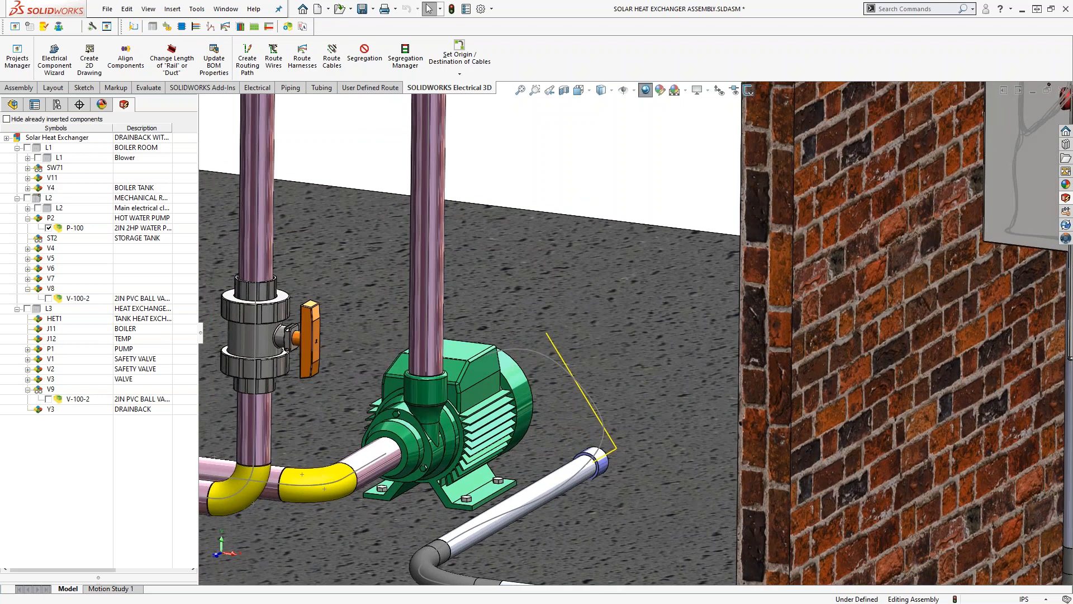
scroll(699, 287, "up", 3)
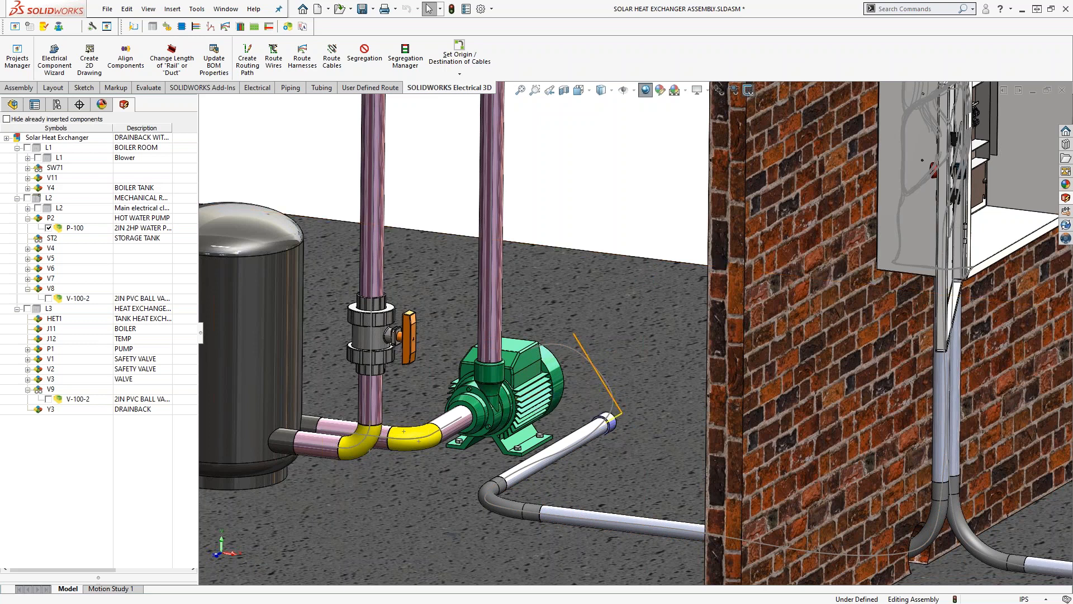
scroll(620, 233, "up", 4)
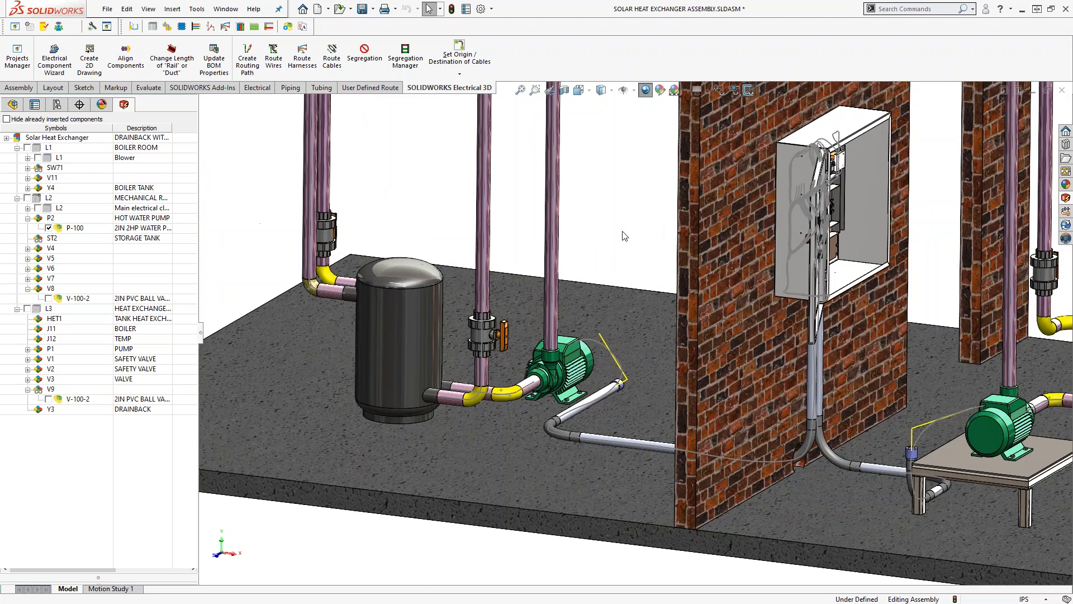
middle_click_drag(762, 298, 730, 297)
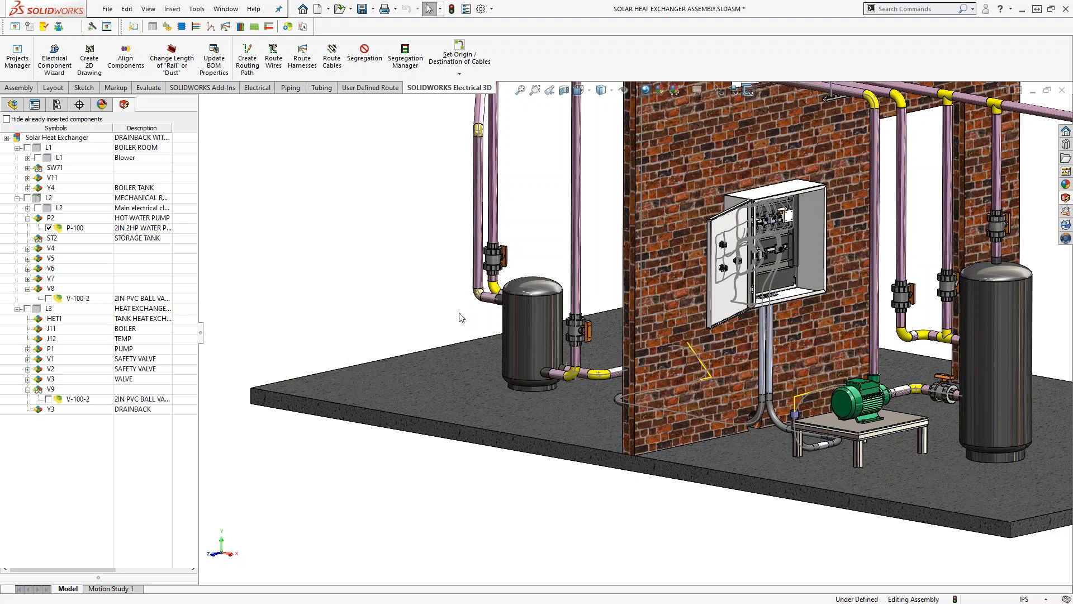
scroll(802, 233, "down", 5)
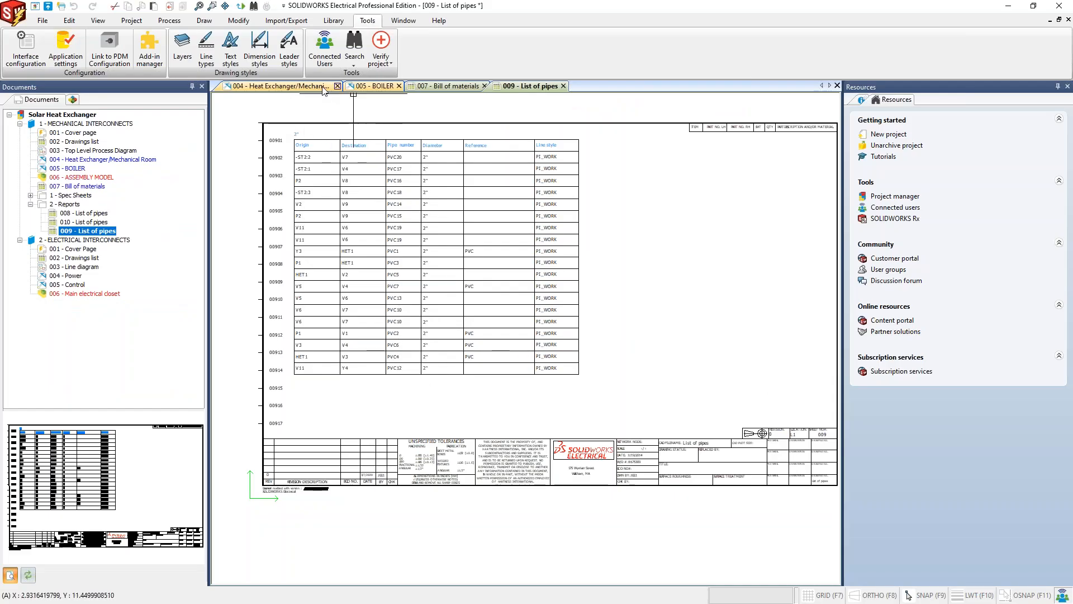
Step: Switch to SOLIDWORKS Electrical and bring up the 004 - Heat Exchanger/Mechanical Room drawing
left_click(322, 90)
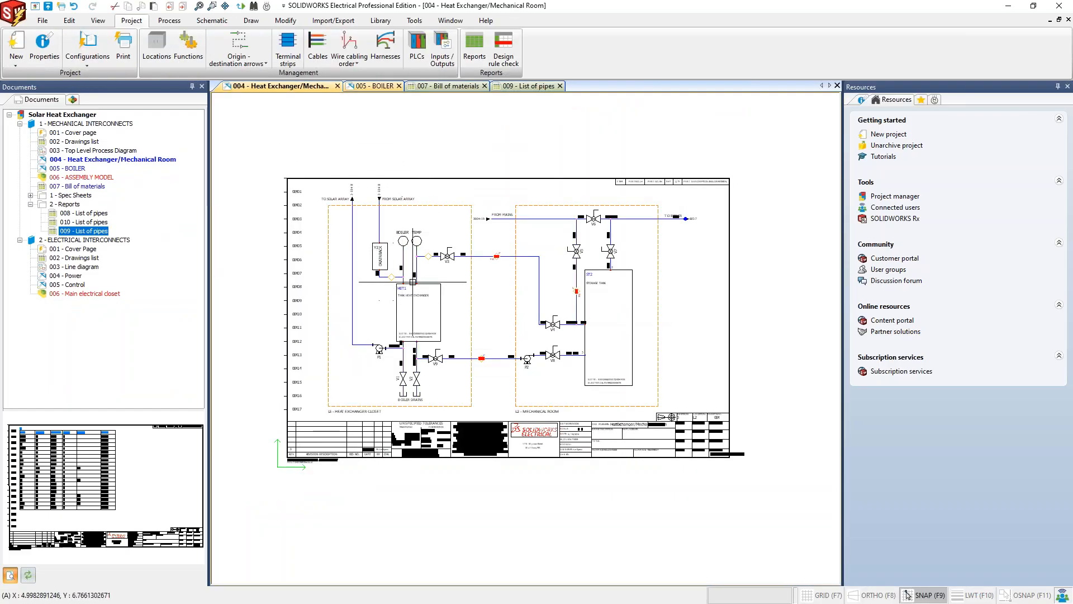
Step: Examine the pipe connection points on the HET1 tank heat exchanger, and inspect the wired components inside the electrical cabinet in the SOLIDWORKS assembly
scroll(411, 276, "up", 10)
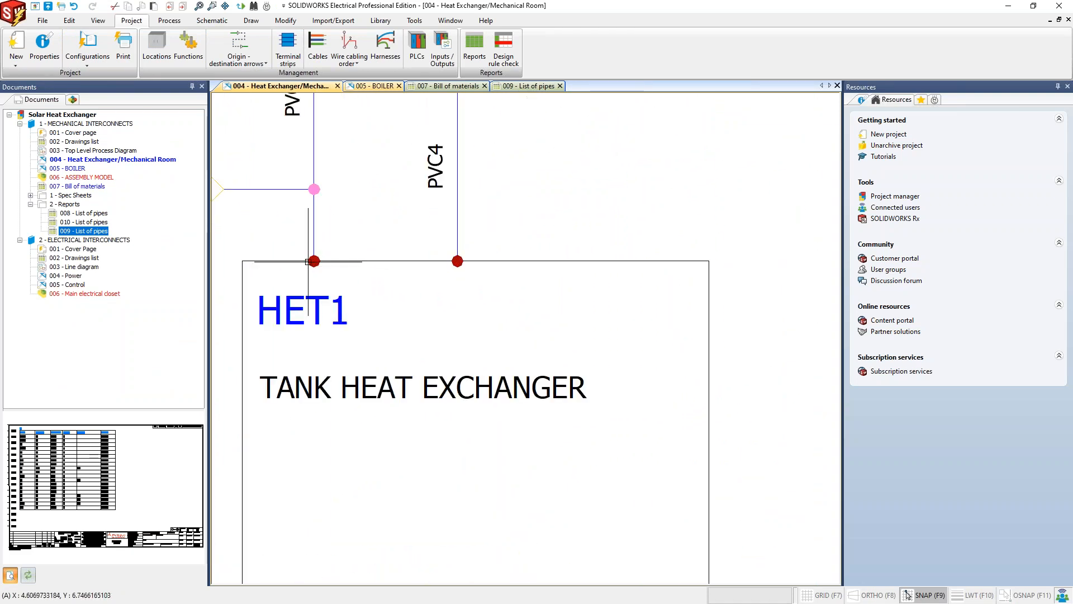
left_click(347, 261)
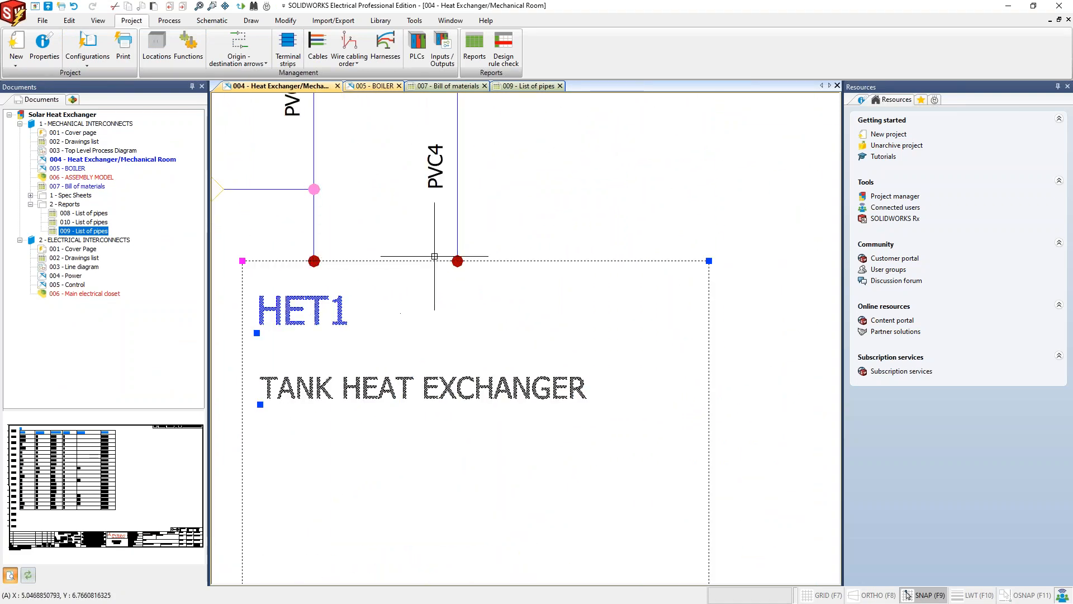
key("Escape")
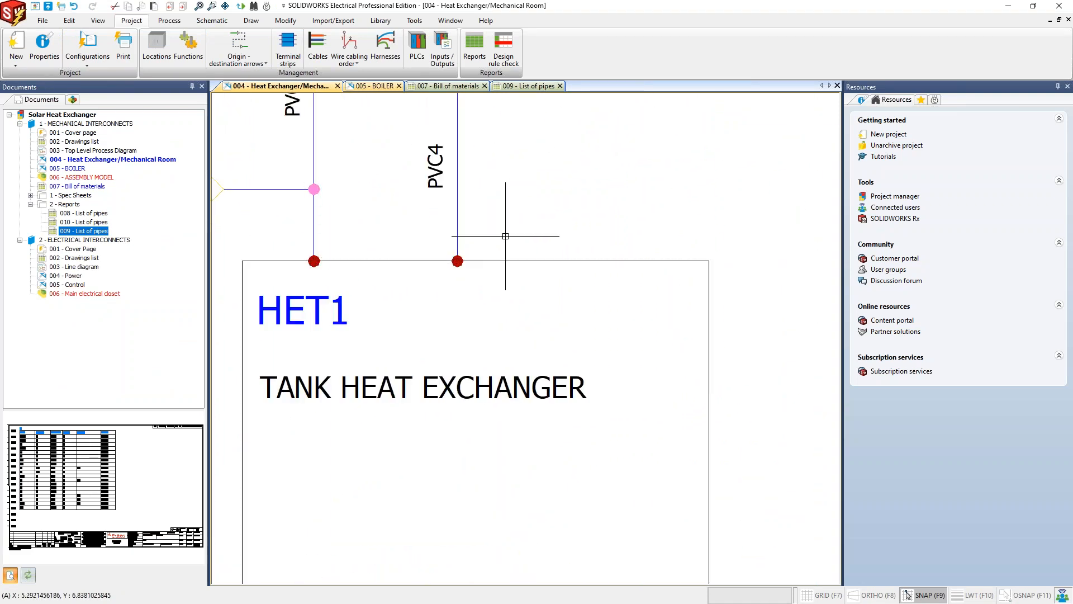
scroll(503, 234, "down", 6)
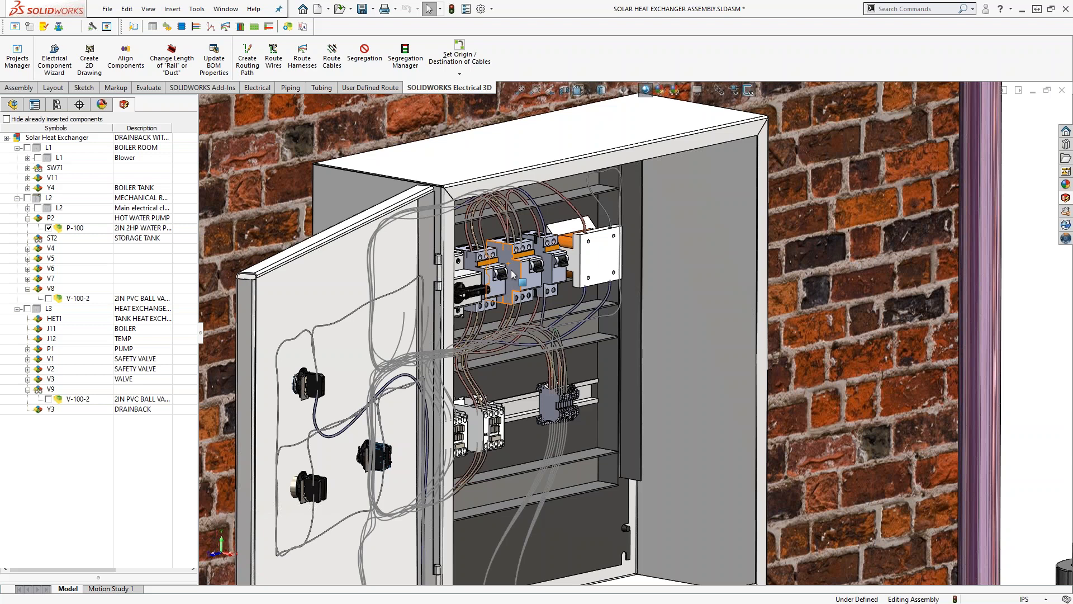
scroll(660, 274, "up", 10)
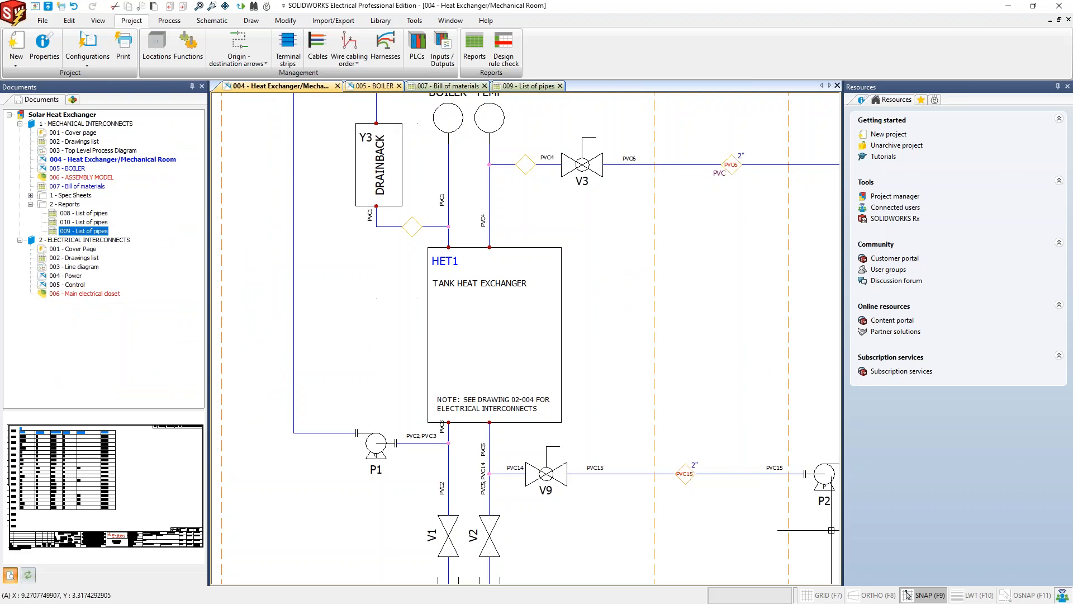
Step: In SOLIDWORKS Electrical, review the assembly files offered for creation for the project and its locations, and leave without creating any
left_click(334, 21)
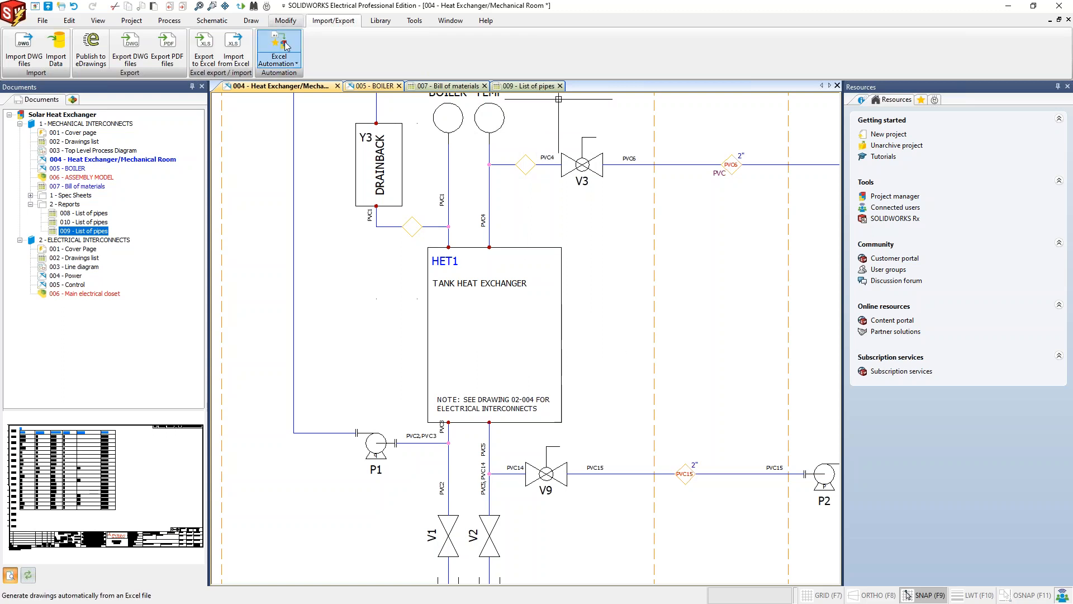
left_click(121, 23)
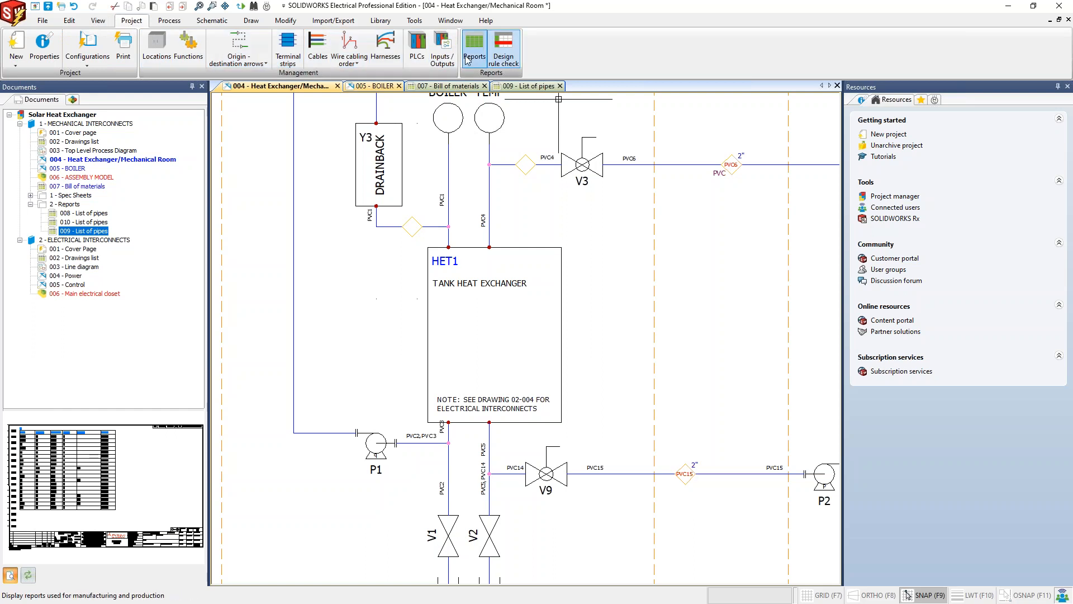
left_click(170, 21)
left_click(390, 49)
left_click_drag(472, 130, 379, 142)
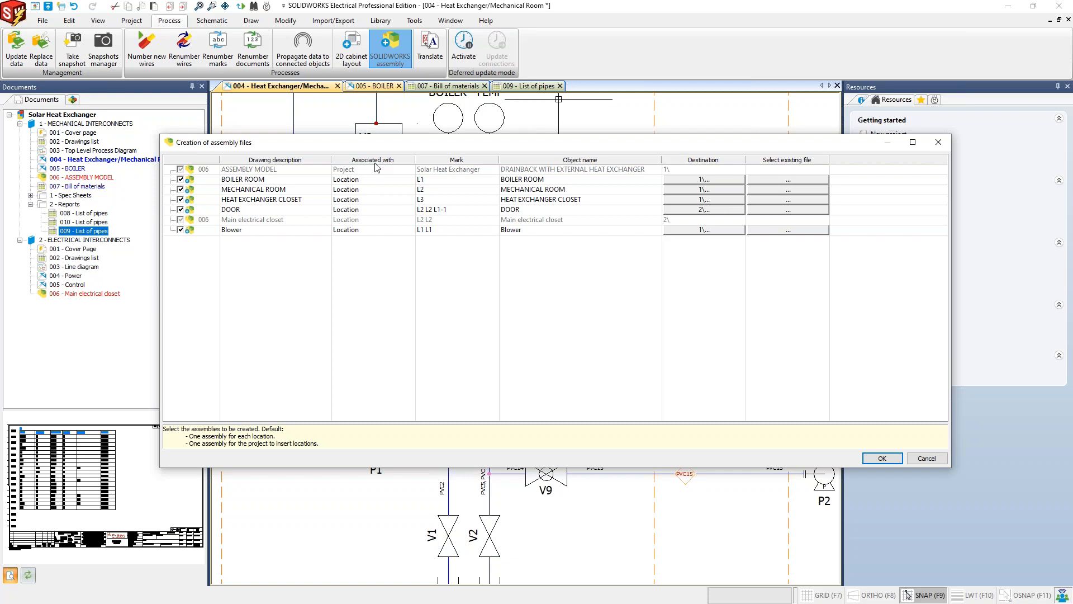
left_click_drag(372, 144, 375, 139)
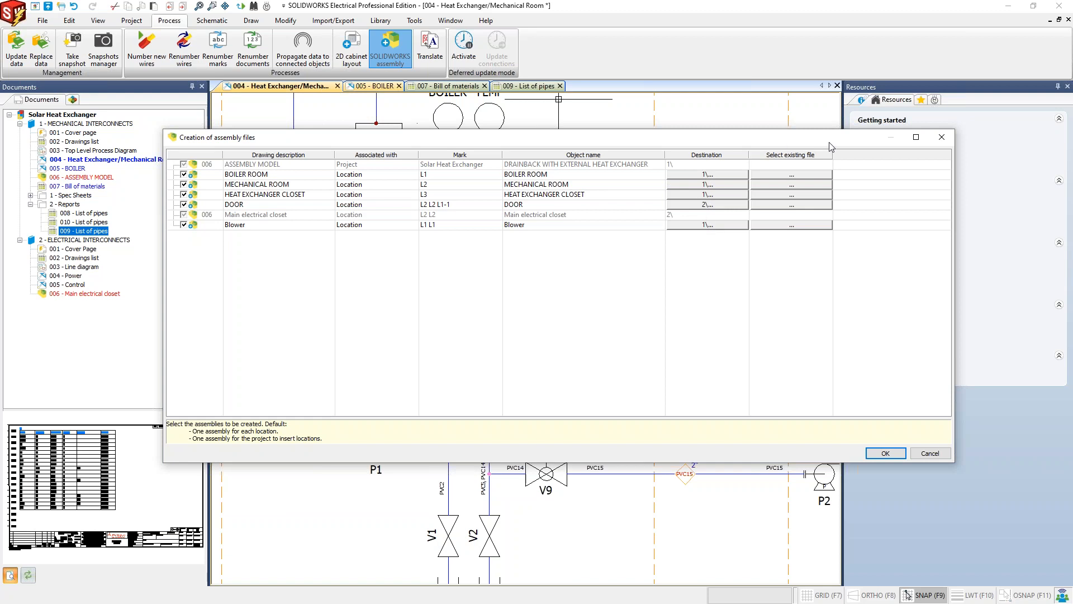
left_click(944, 138)
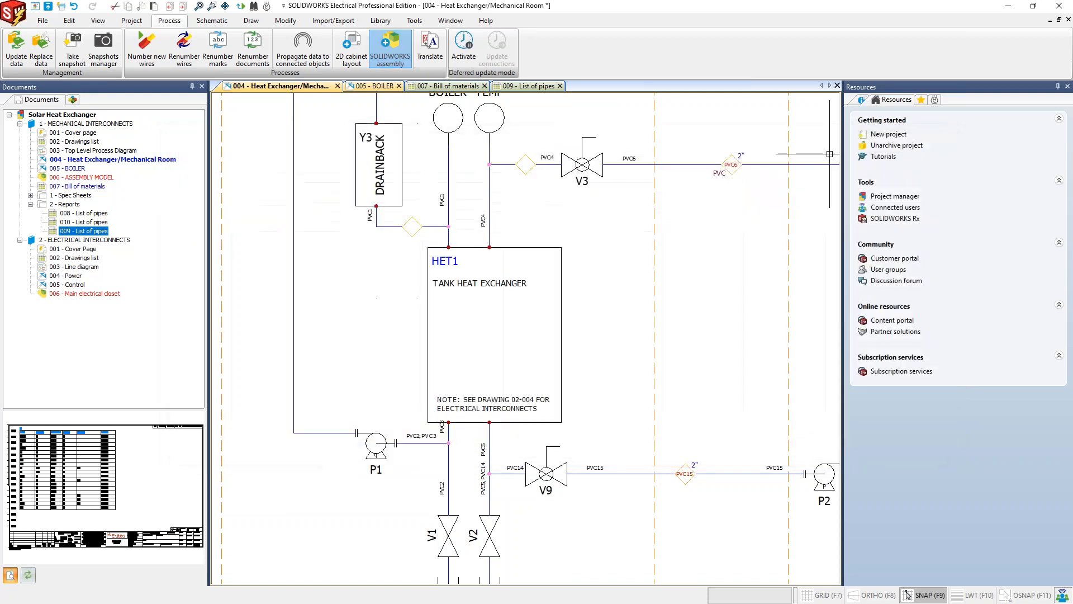